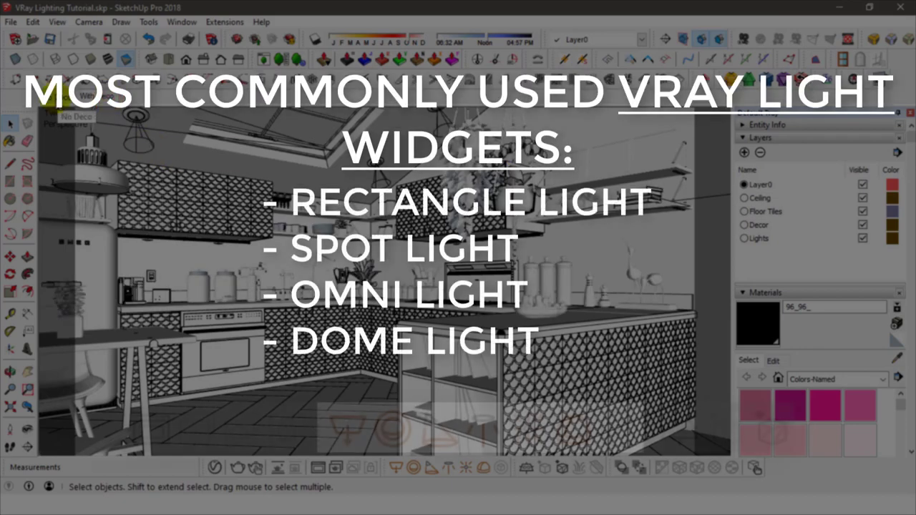
Select the pendant lamp and toggle the Lights layer off and back on
left_click(105, 184)
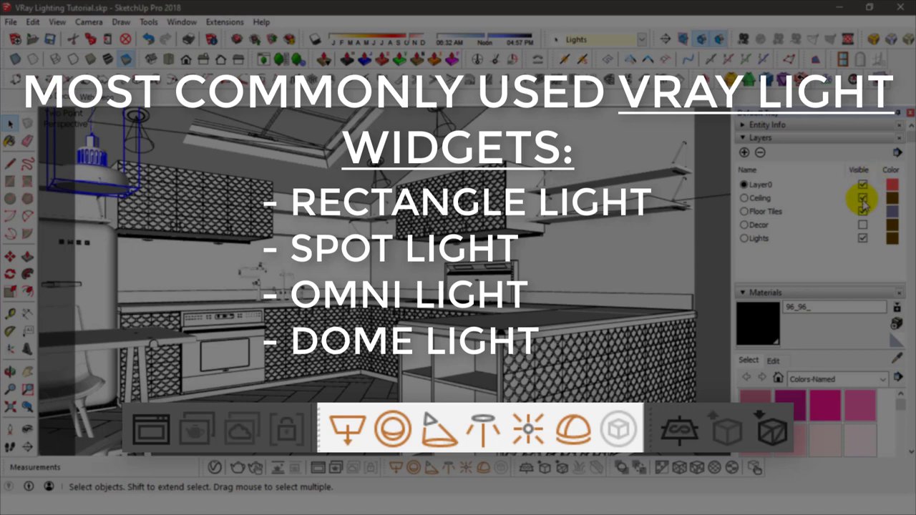
left_click(863, 239)
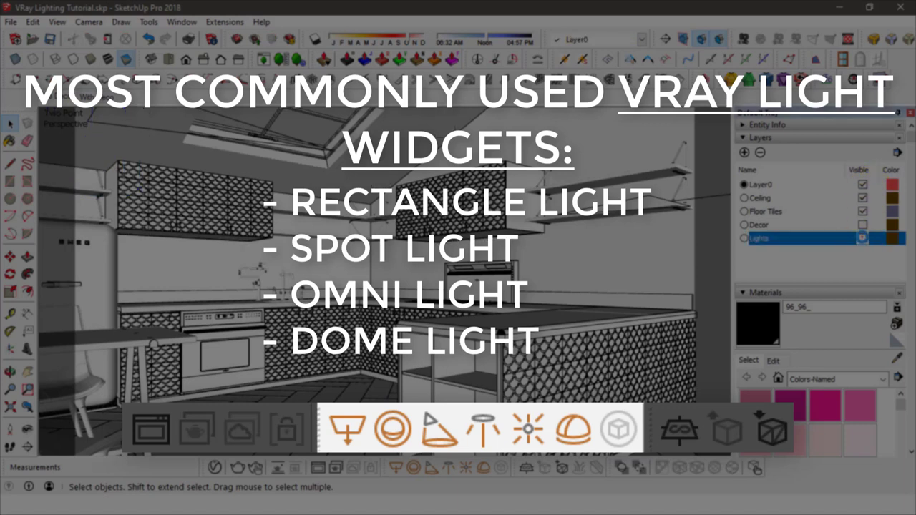
left_click(864, 239)
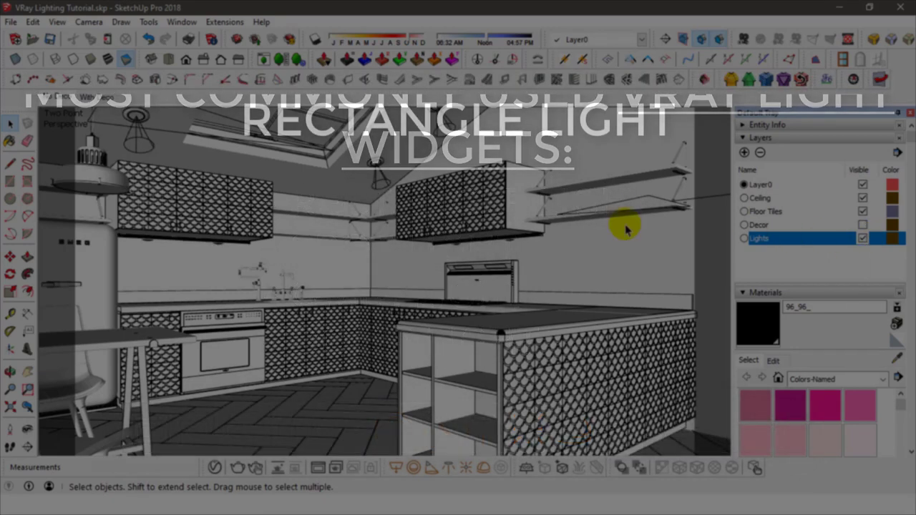
Put the ceiling Background Lights panels on the Lights layer via Entity Info
left_click(623, 154)
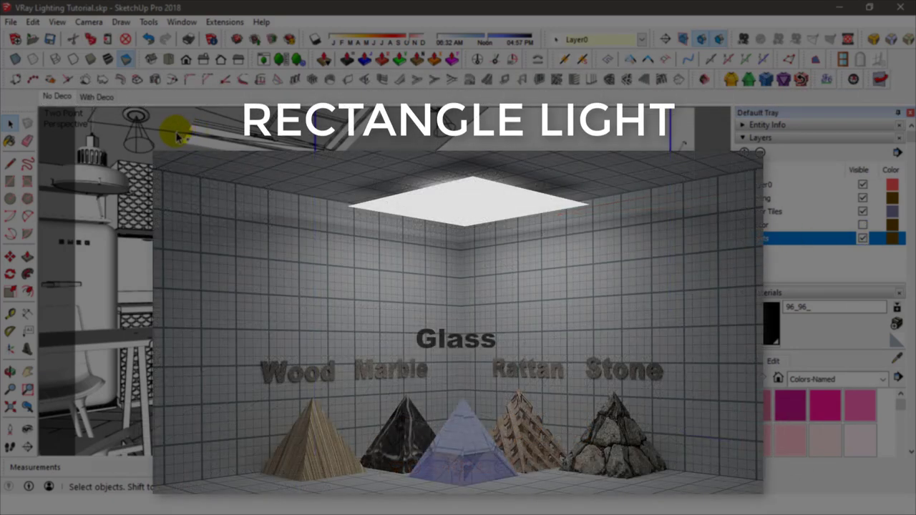
left_click(799, 129)
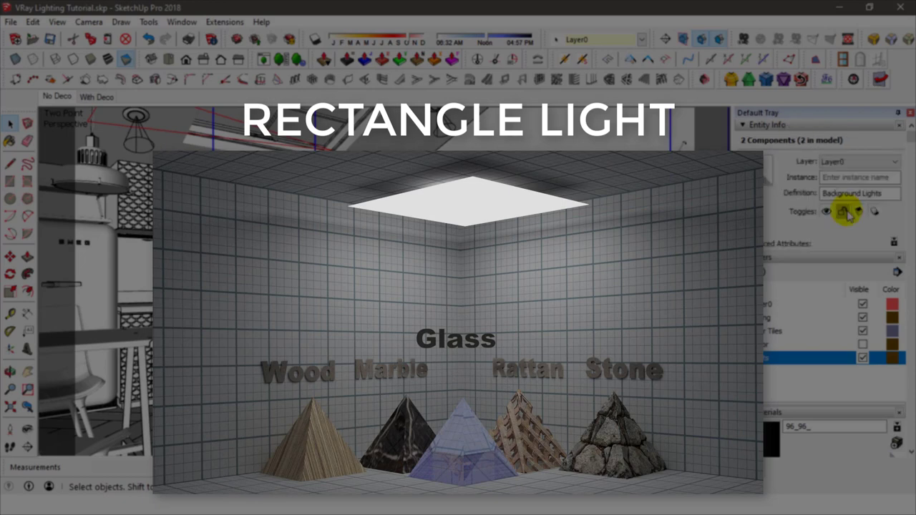
left_click(859, 162)
left_click(834, 208)
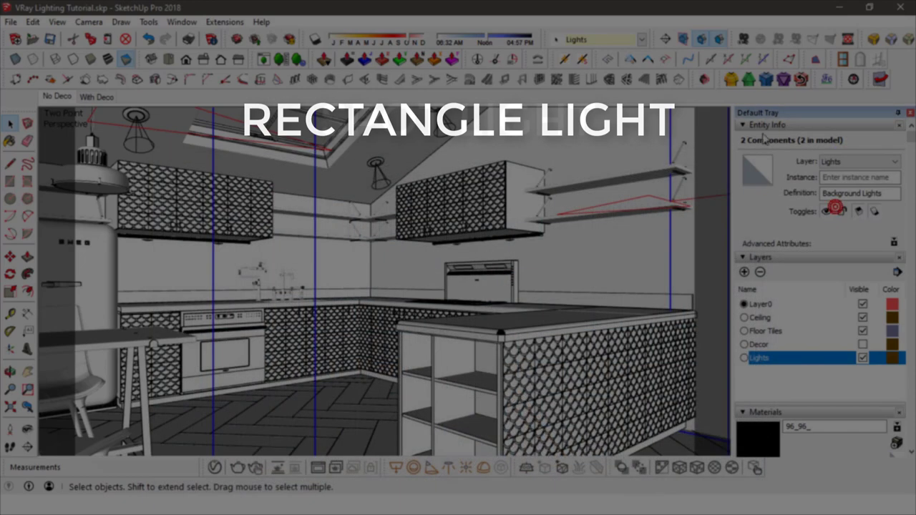
left_click(748, 125)
Check the Lights layer visibility, then hide the Ceiling layer
left_click(863, 238)
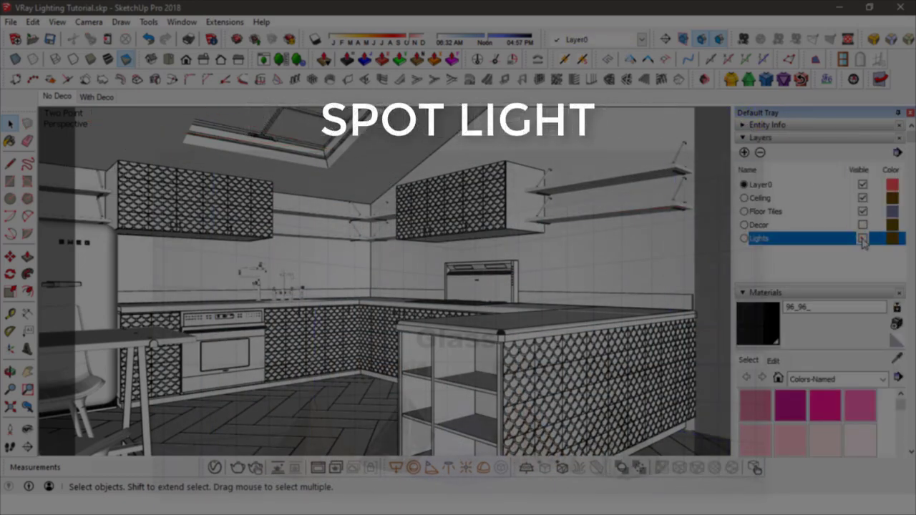
left_click(862, 238)
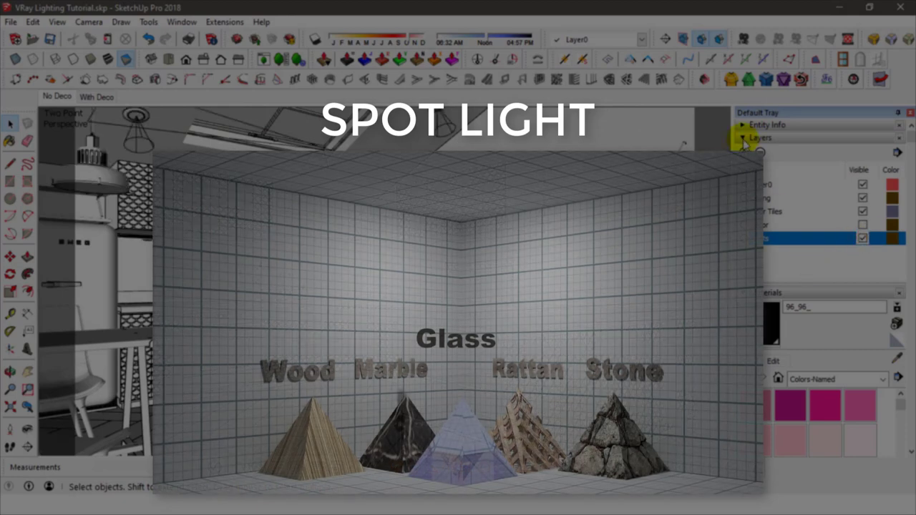
left_click(745, 138)
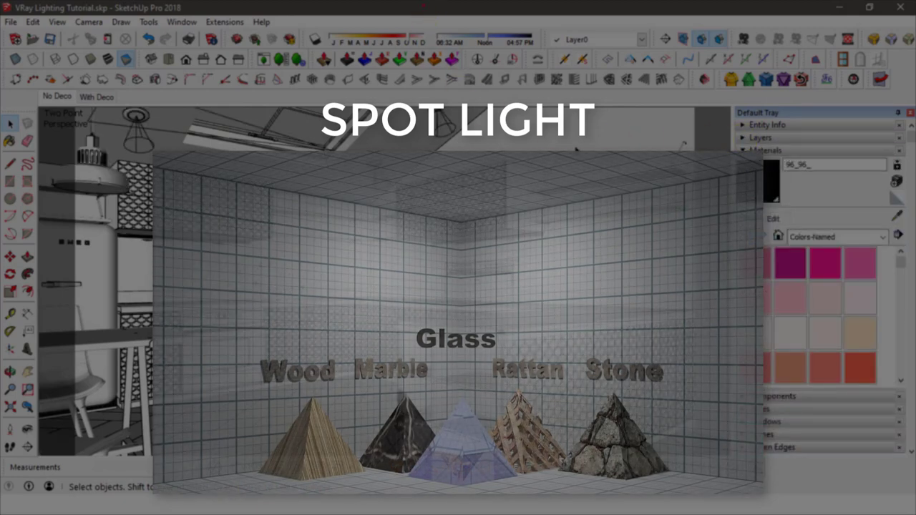
left_click(761, 138)
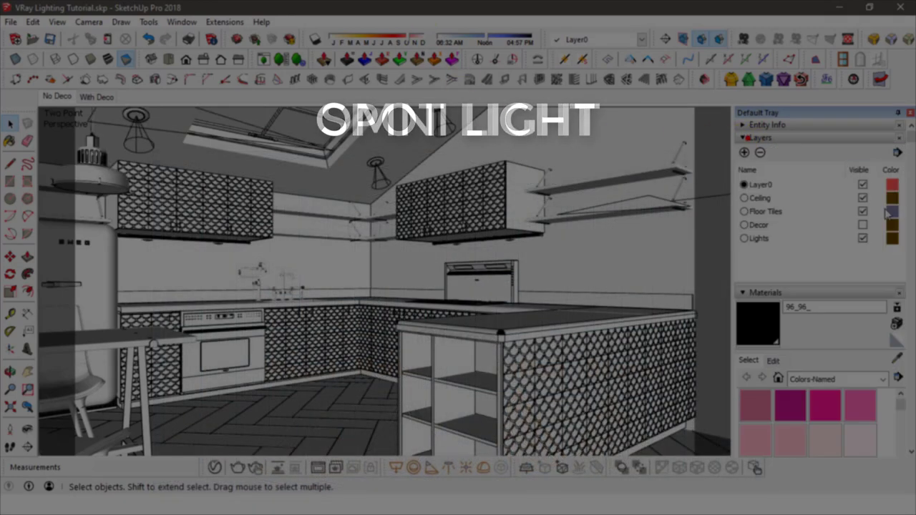
left_click(859, 198)
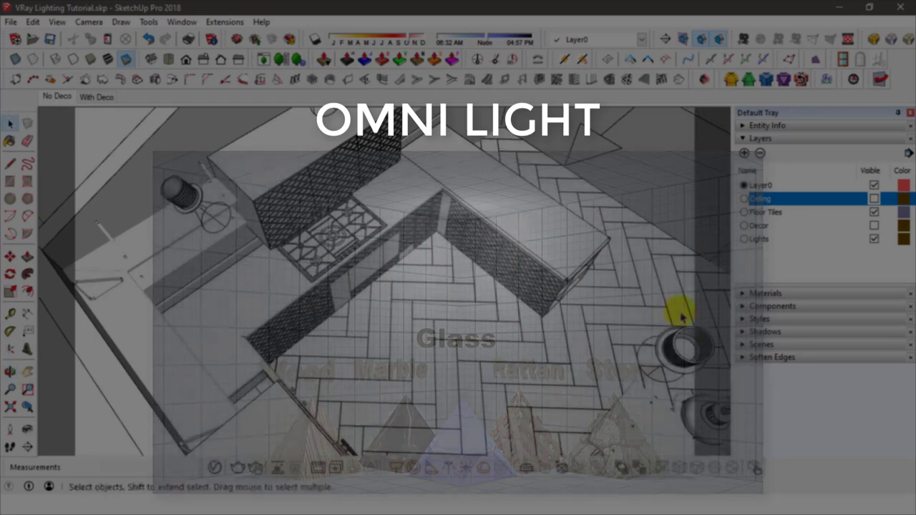
Orbit to inspect the lights from above and at pendant eye level
middle_click_drag(680, 315, 491, 303)
left_click(438, 274)
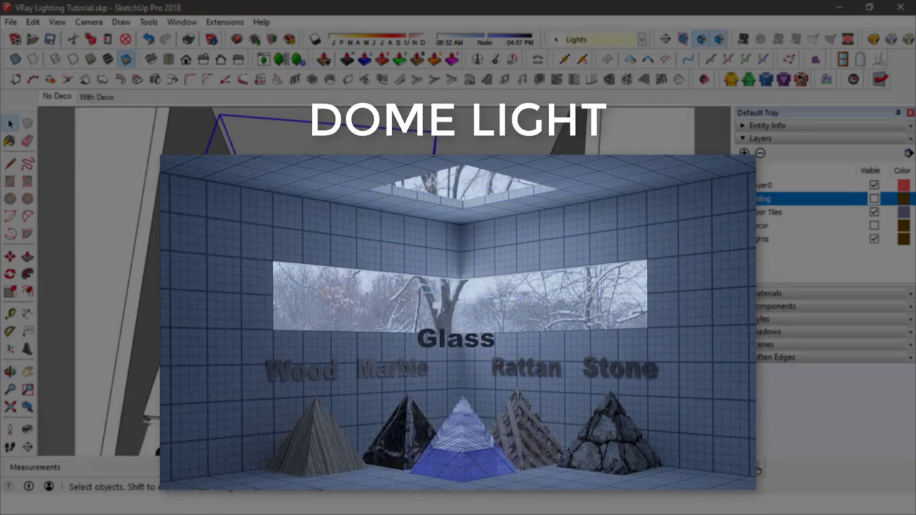
middle_click_drag(491, 303, 398, 244)
scroll(398, 243, "up", 5)
middle_click_drag(341, 246, 407, 194)
Hide the shade discs of both pendant lamps inside the lamp group
left_click(416, 188)
double_click(415, 188)
left_click(418, 188)
right_click(419, 187)
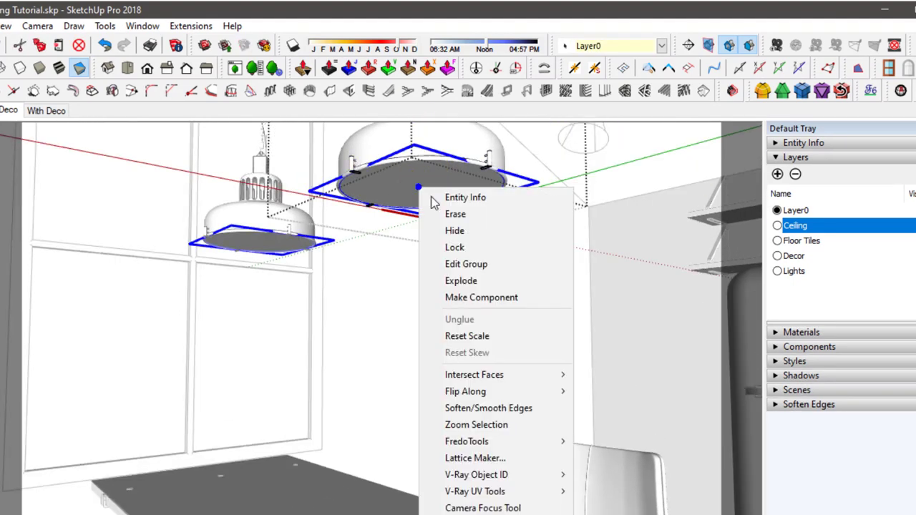
left_click(454, 231)
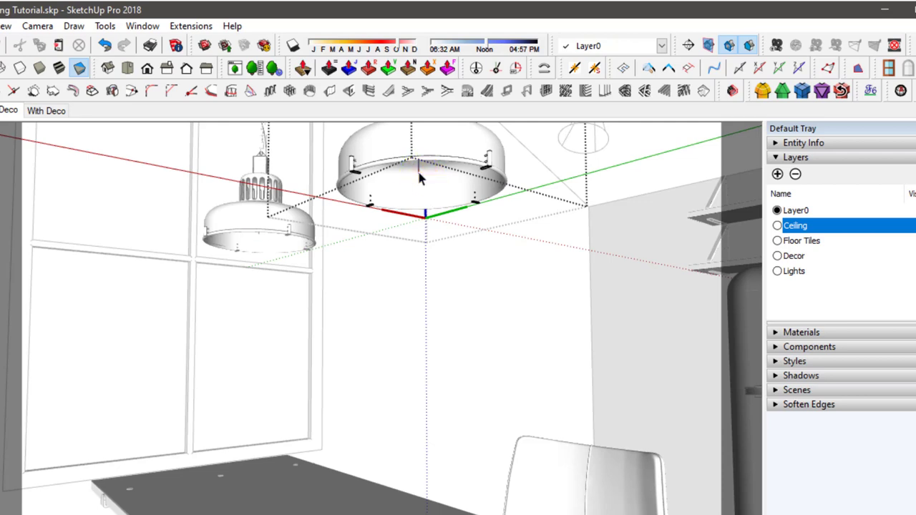
Review the Pendant Lights settings in the V-Ray Asset Editor, then close it
middle_click_drag(423, 180, 434, 135, "shift")
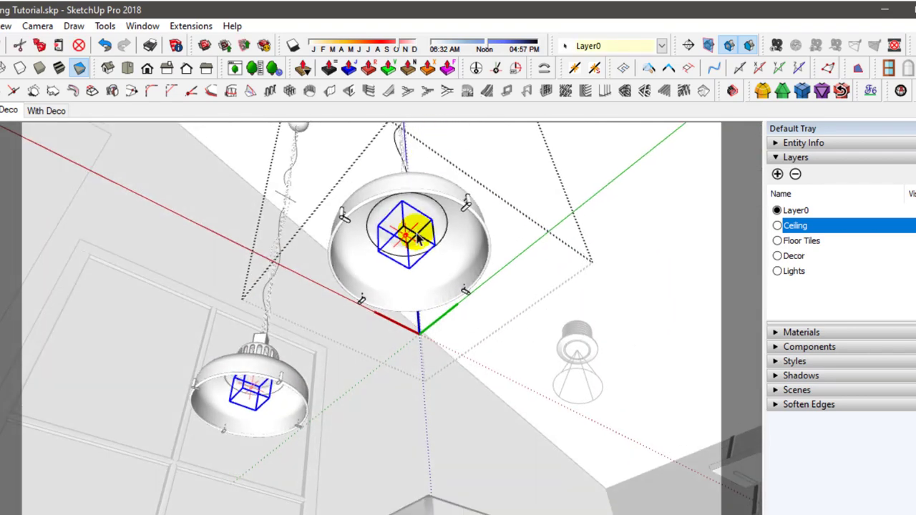
scroll(419, 238, "up", 3)
scroll(419, 239, "up", 2)
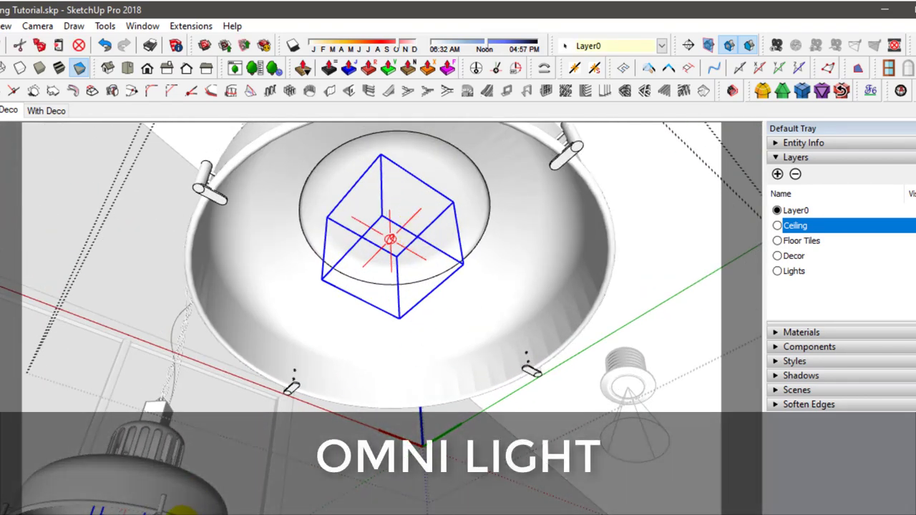
left_click(179, 507)
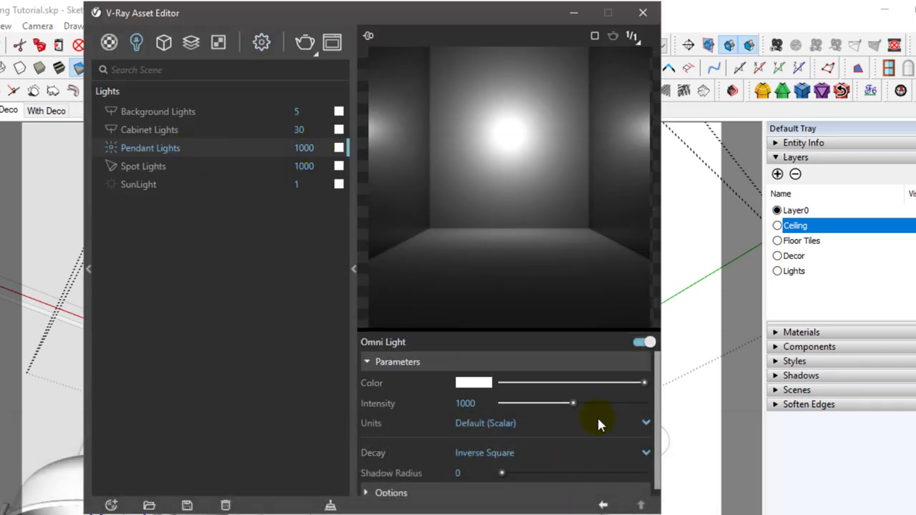
scroll(602, 421, "down", 1)
scroll(602, 423, "up", 1)
left_click(642, 14)
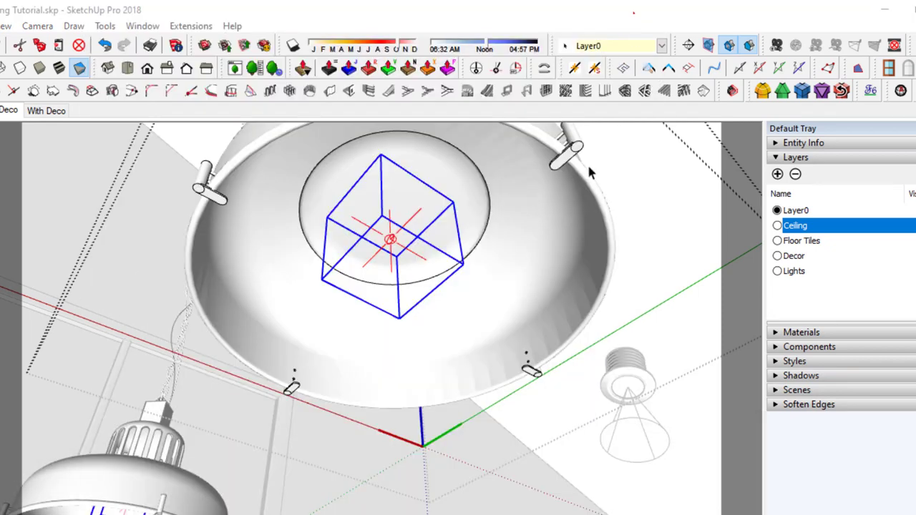
Unhide all hidden geometry with Edit > Unhide > All and hide the Ceiling layer
left_click(1, 26)
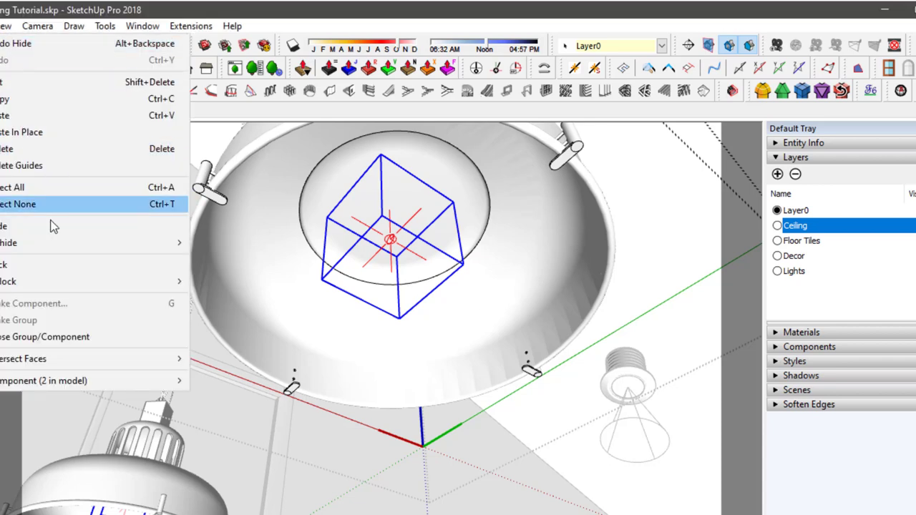
mouse_move(139, 241)
left_click(221, 276)
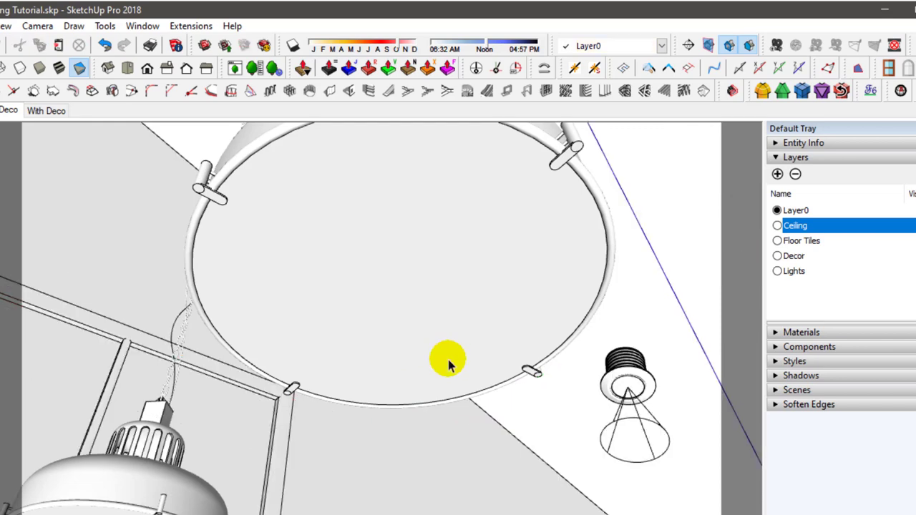
scroll(617, 378, "up", 4)
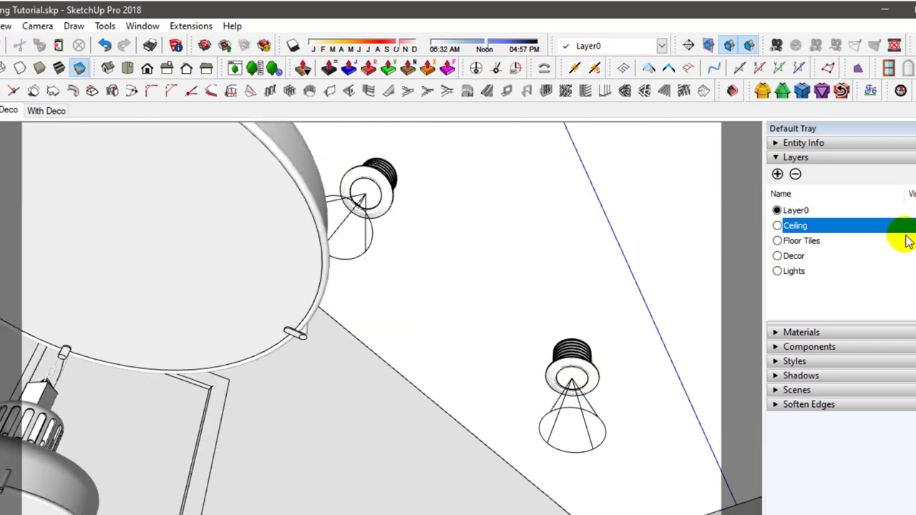
left_click(913, 225)
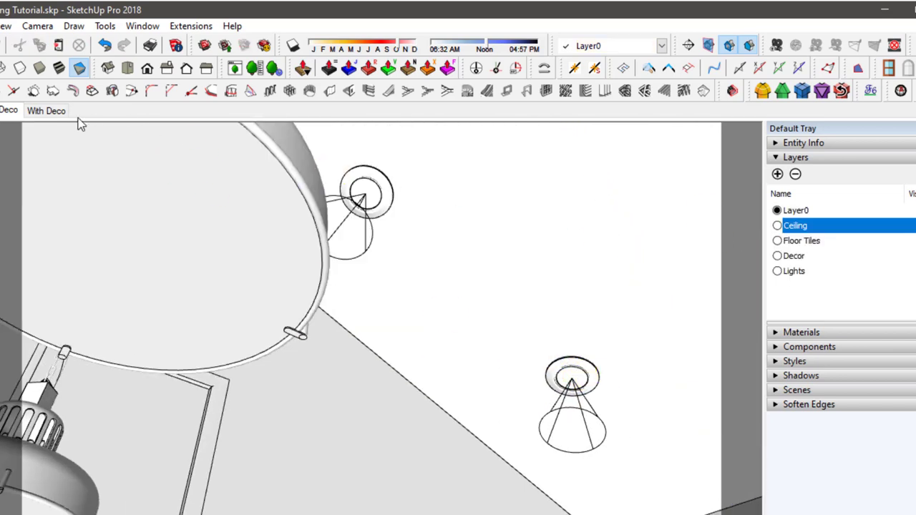
Switch to the No Deco scene and orbit to look up under the wall cabinet
left_click(14, 112)
scroll(501, 271, "up", 3)
scroll(510, 276, "up", 3)
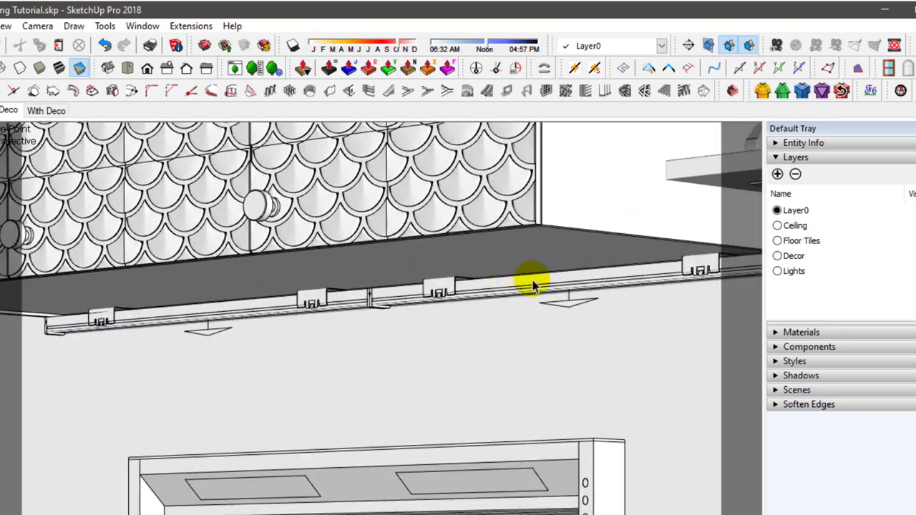
middle_click_drag(546, 289, 428, 351)
Review the strip's Cabinet Lights rectangle light (intensity 30), then close the editor
left_click(406, 385)
double_click(404, 380)
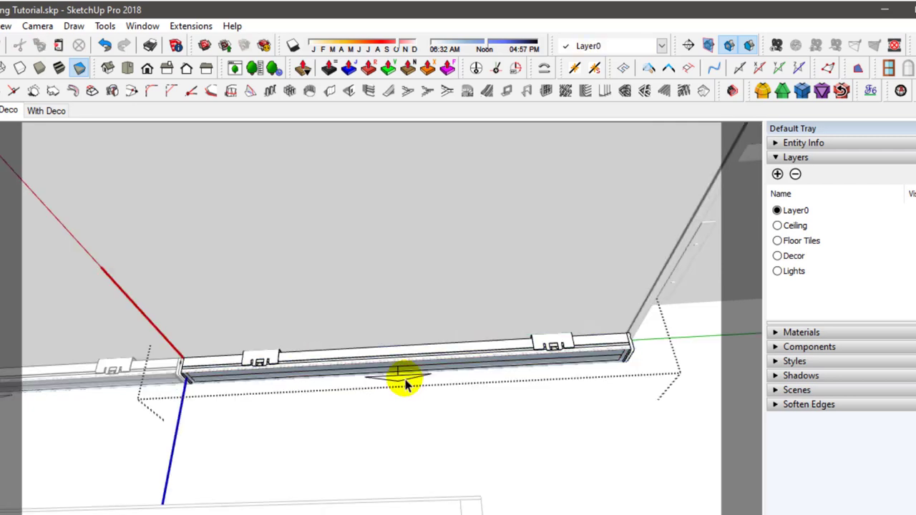
left_click(406, 381)
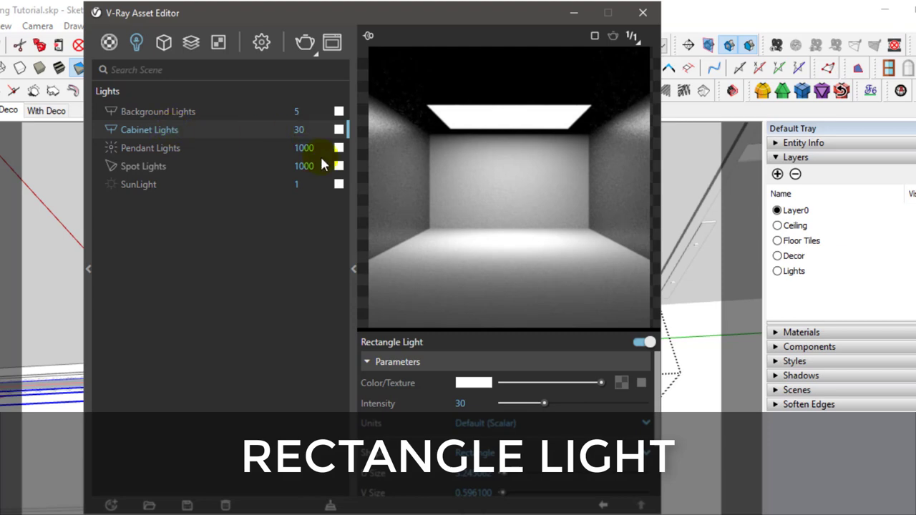
scroll(562, 462, "down", 3)
scroll(562, 462, "up", 3)
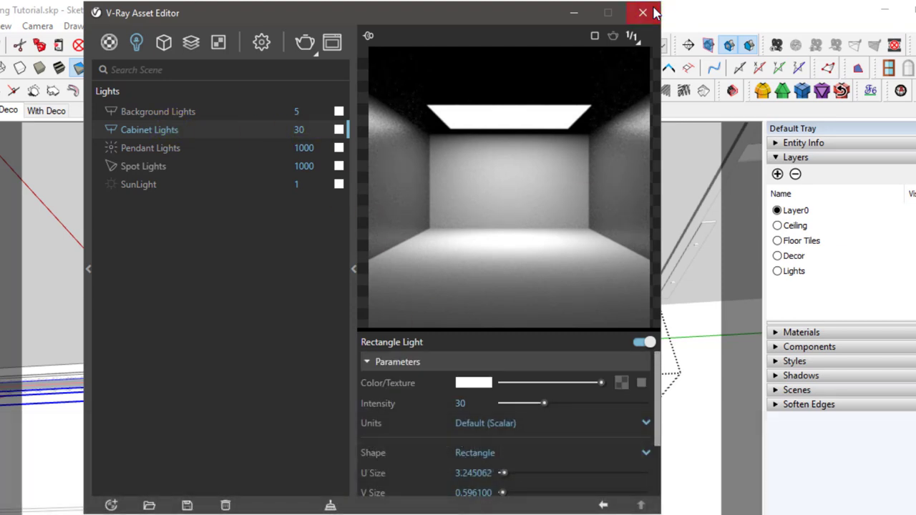
left_click(643, 13)
left_click(713, 311)
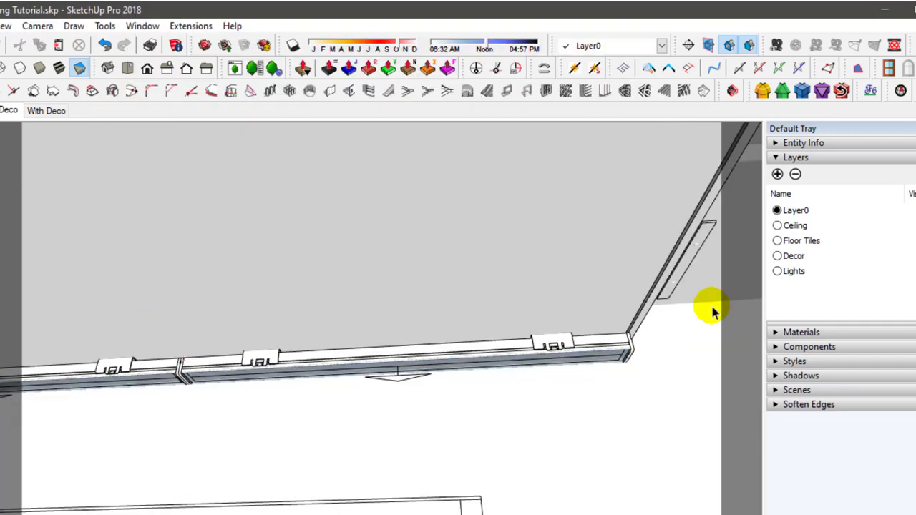
Return to the full kitchen scene and select the ceiling spot light
left_click(7, 110)
left_click(362, 199)
scroll(362, 204, "up", 8)
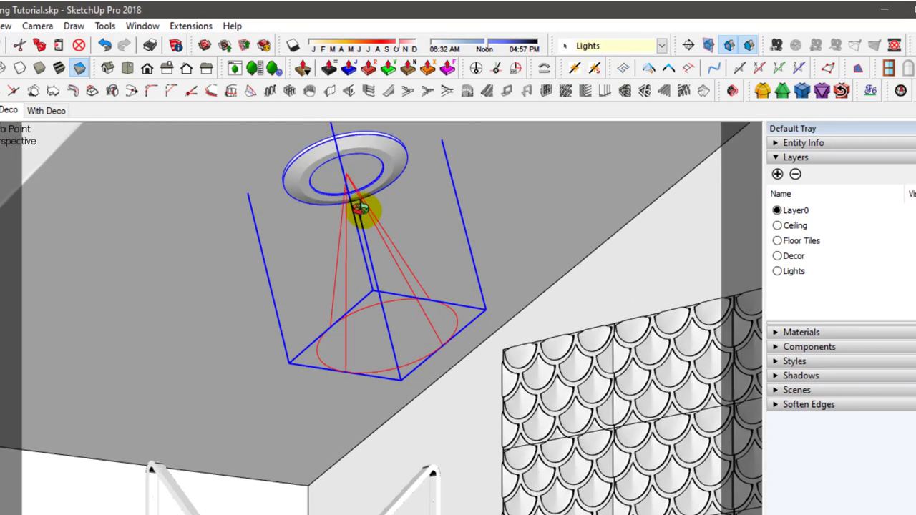
middle_click_drag(360, 208, 475, 221)
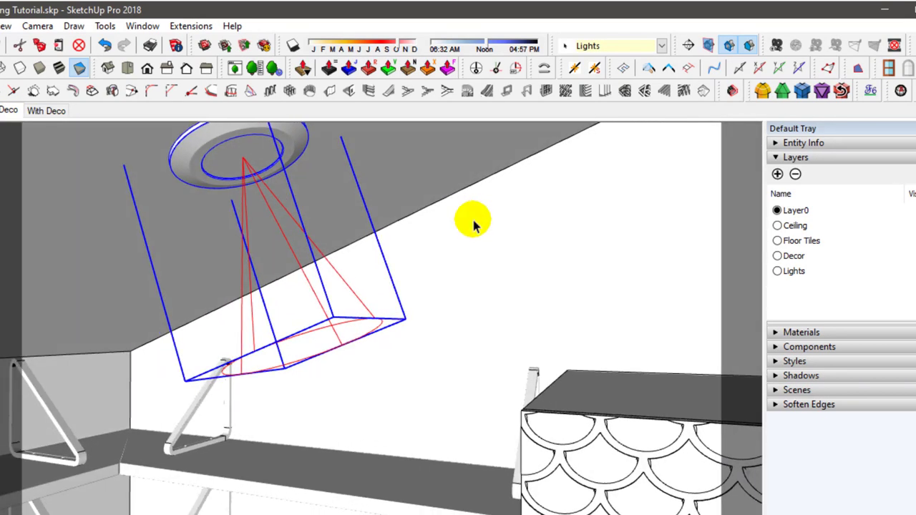
Review the Spot Lights at intensity 1000, close the editor, and dock the V-Ray Lights toolbar
double_click(336, 271)
left_click(338, 275)
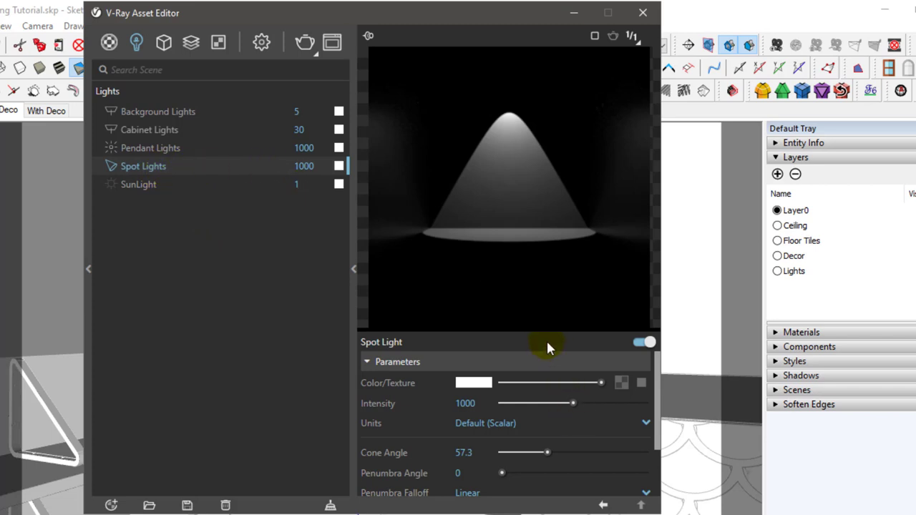
left_click_drag(544, 329, 501, 332)
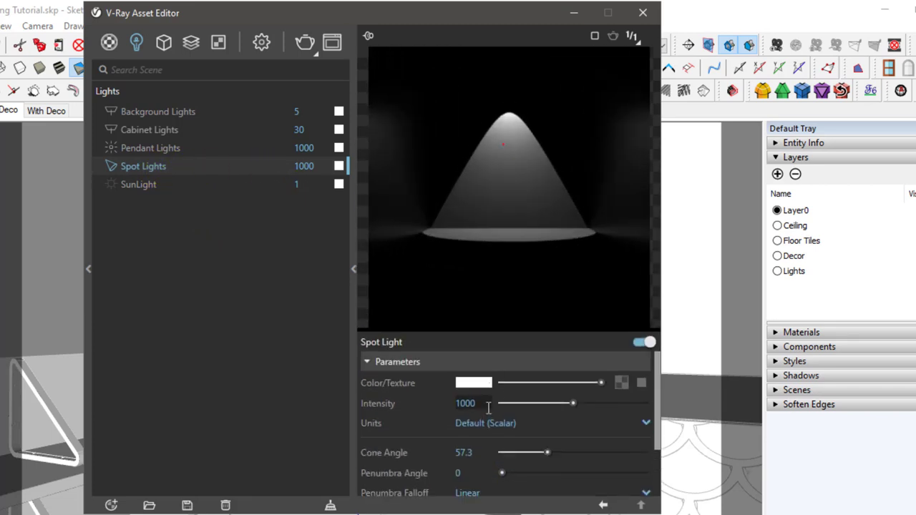
left_click(639, 13)
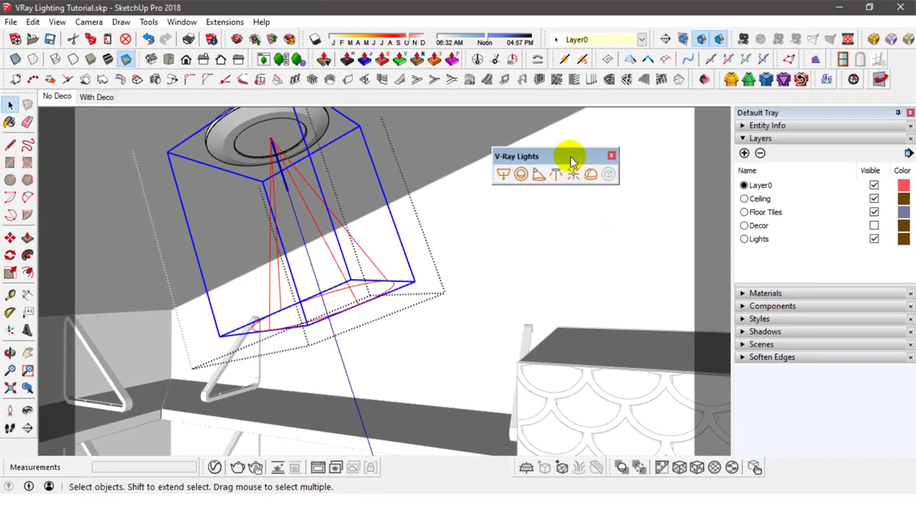
left_click_drag(571, 157, 446, 473)
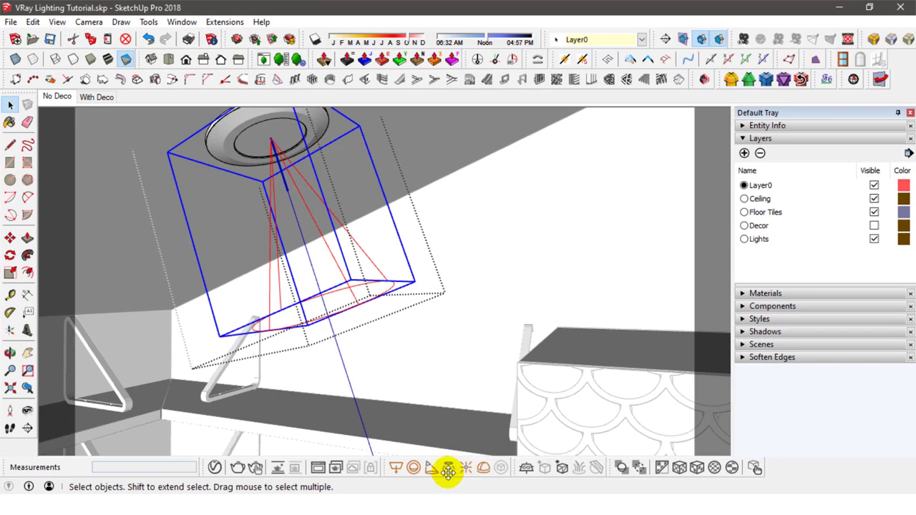
Switch to the No Deco scene and review the SunLight settings in the V-Ray Asset Editor
left_click(61, 96)
left_click(603, 305)
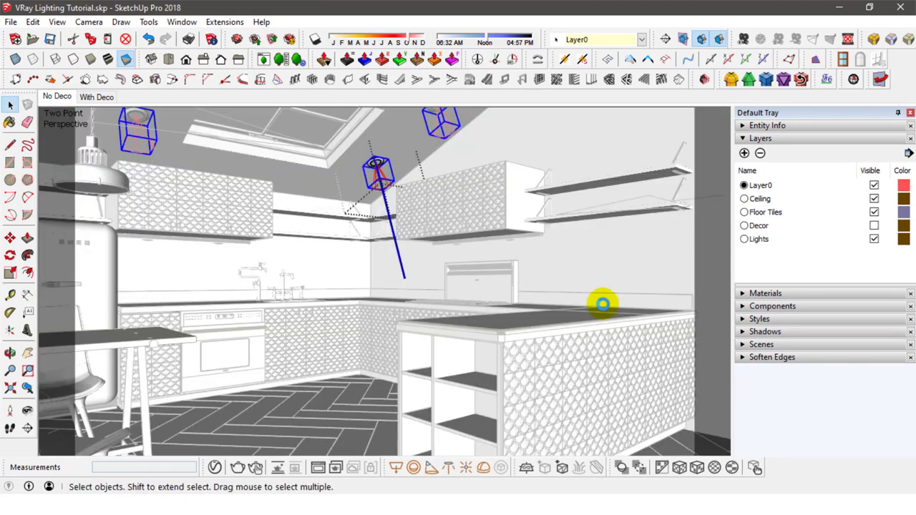
left_click(215, 467)
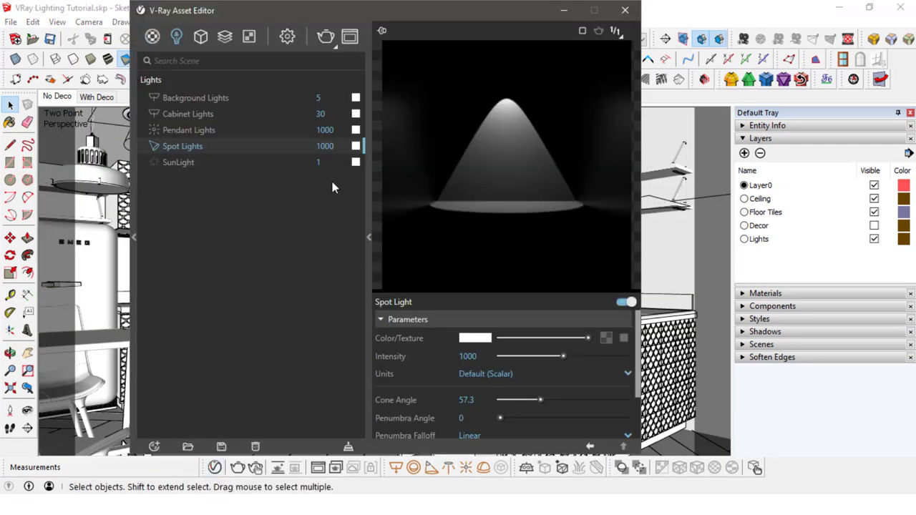
left_click(179, 163)
left_click(483, 290)
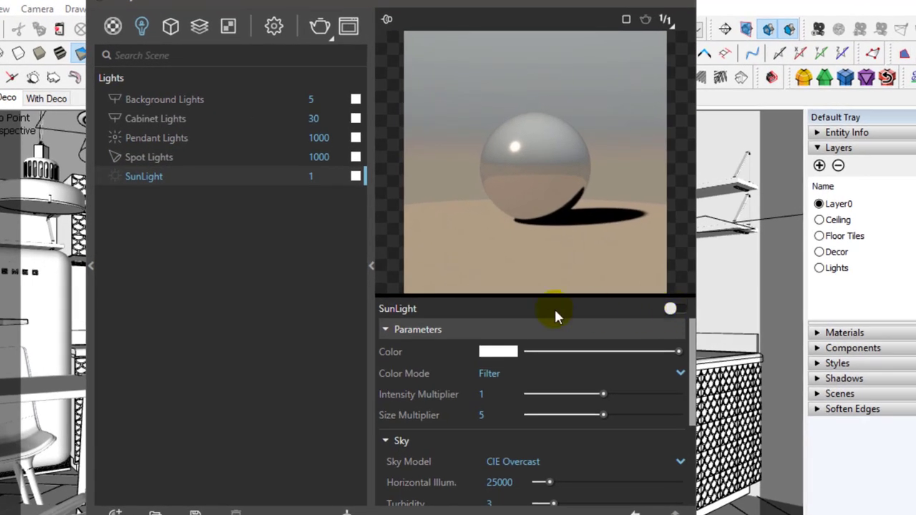
left_click_drag(476, 299, 475, 334)
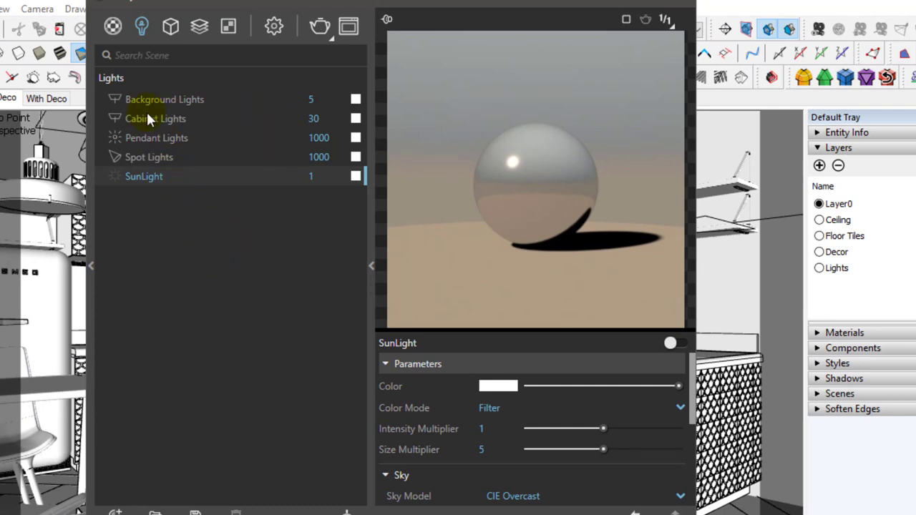
Check the Environment settings (Background 20, GI 50), close the editor and save
left_click(275, 27)
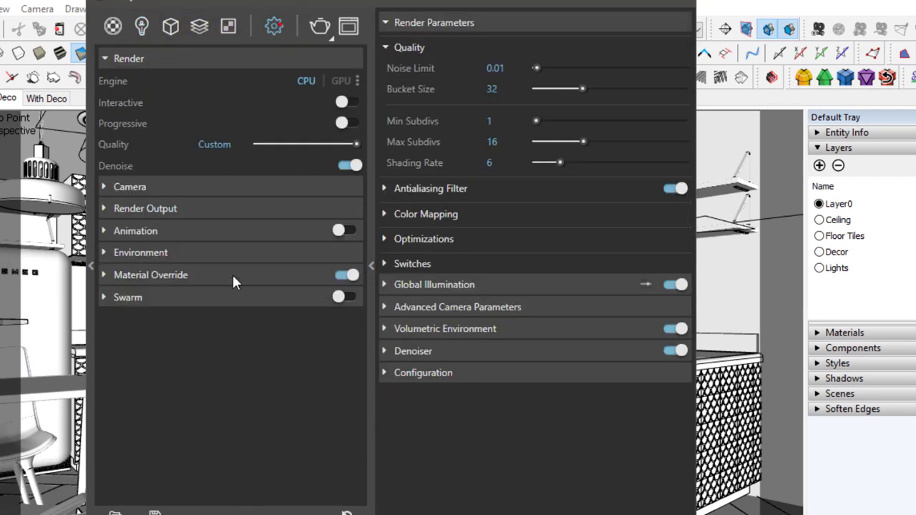
left_click(164, 250)
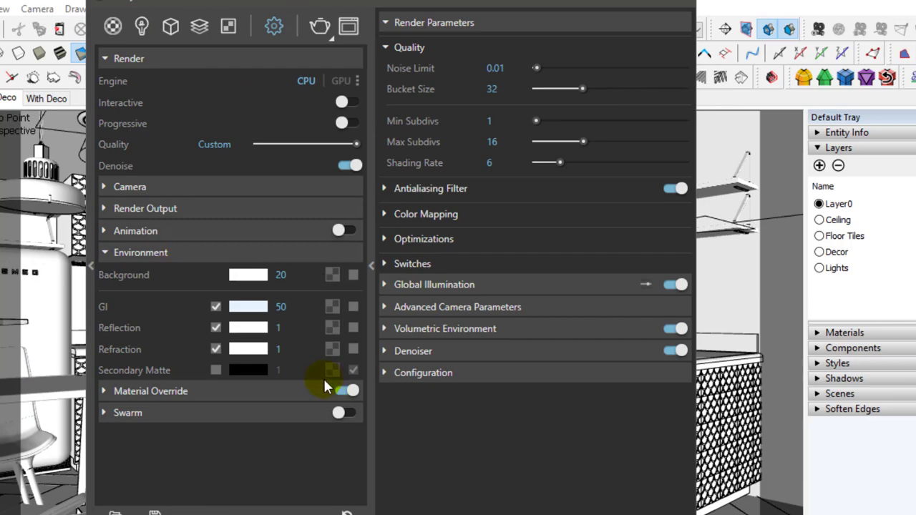
left_click(126, 252)
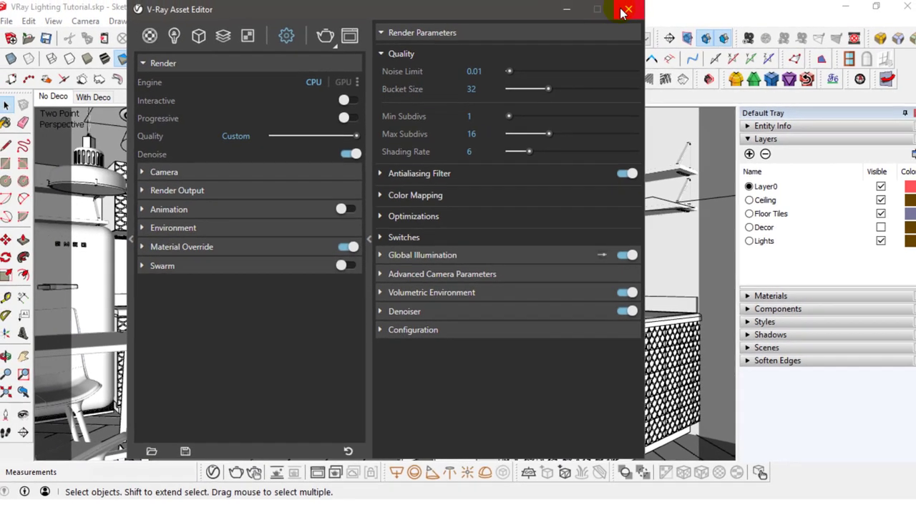
left_click(692, 6)
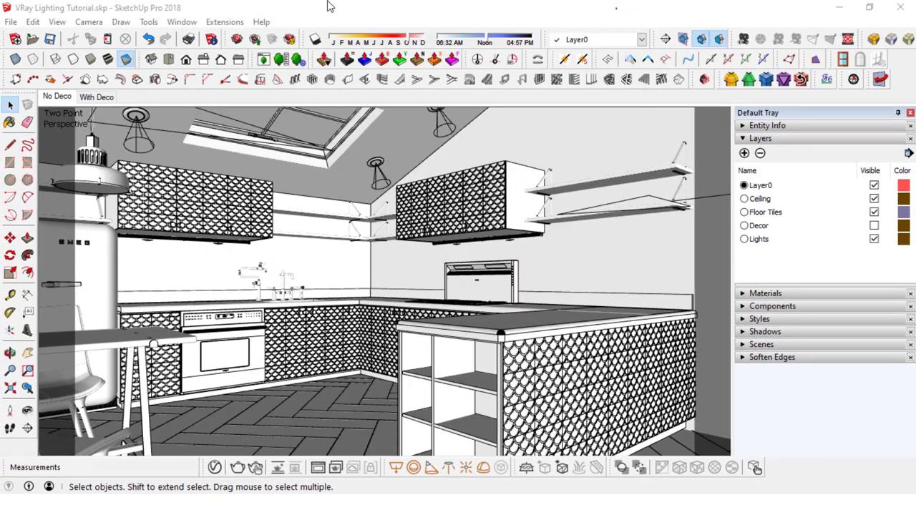
left_click(50, 39)
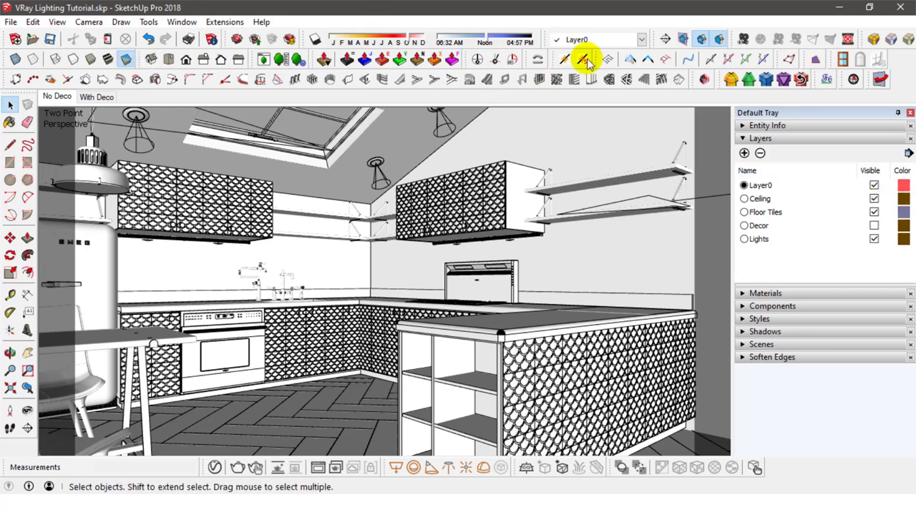
Render the No Deco kitchen at 800 × 450 with V-Ray and inspect the frame buffer
left_click(238, 468)
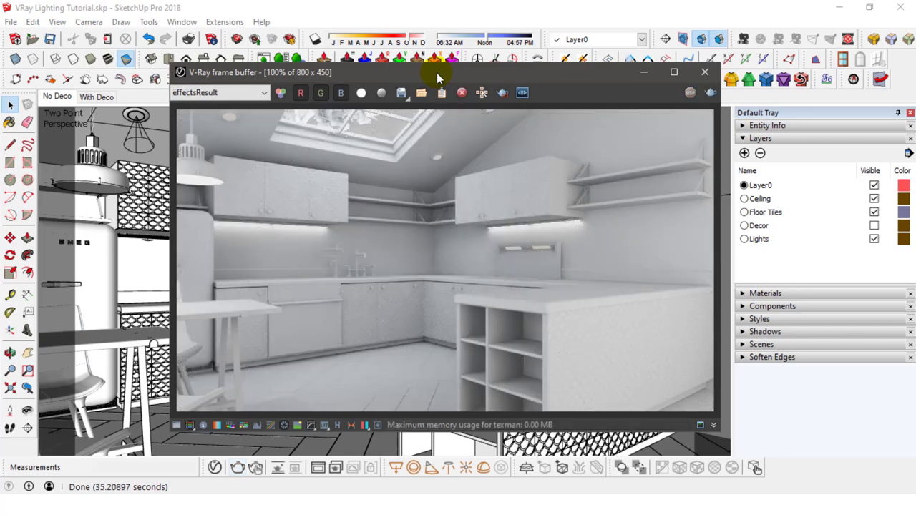
left_click_drag(437, 72, 460, 67)
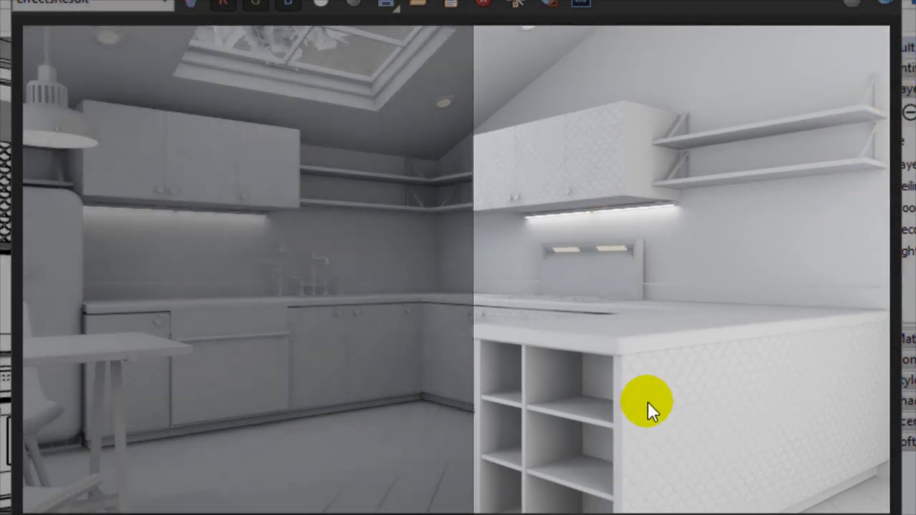
scroll(643, 258, "up", 3)
scroll(642, 258, "down", 3)
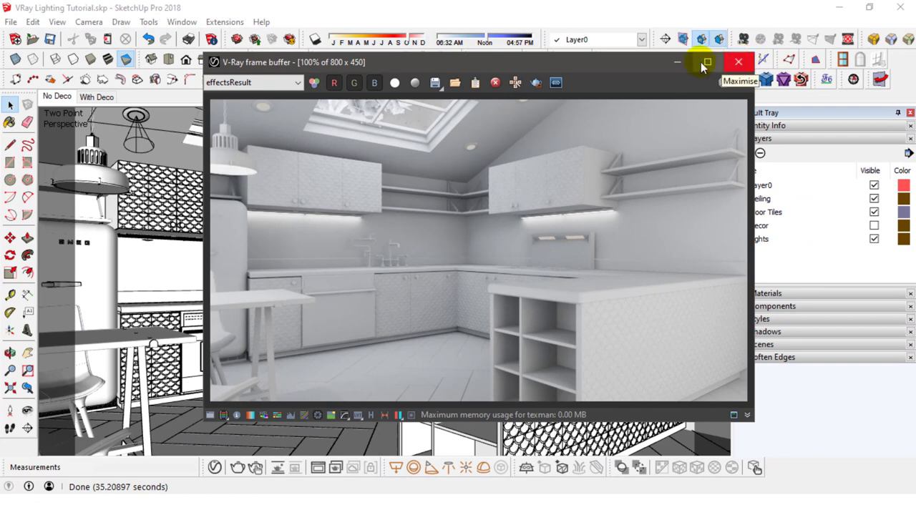
Sample the ceiling light's material with Paint Bucket and open the V-Ray material editor
left_click(739, 63)
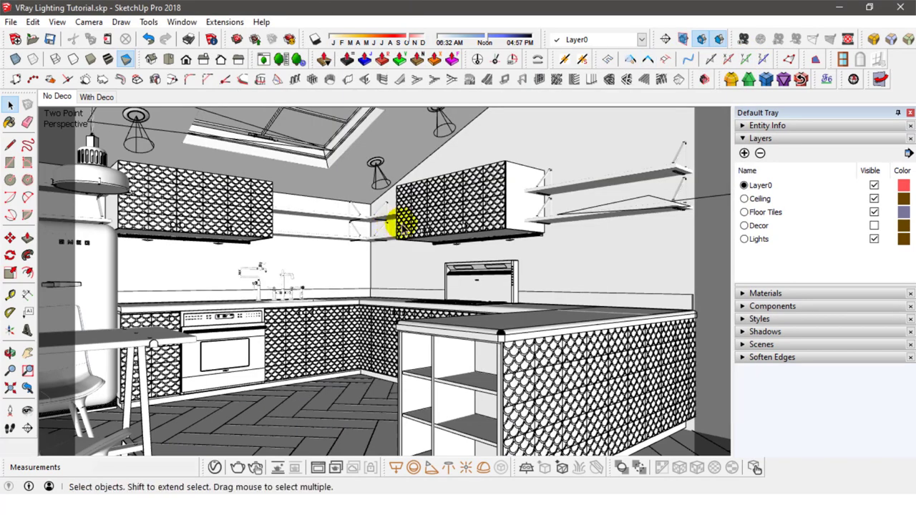
left_click(11, 122)
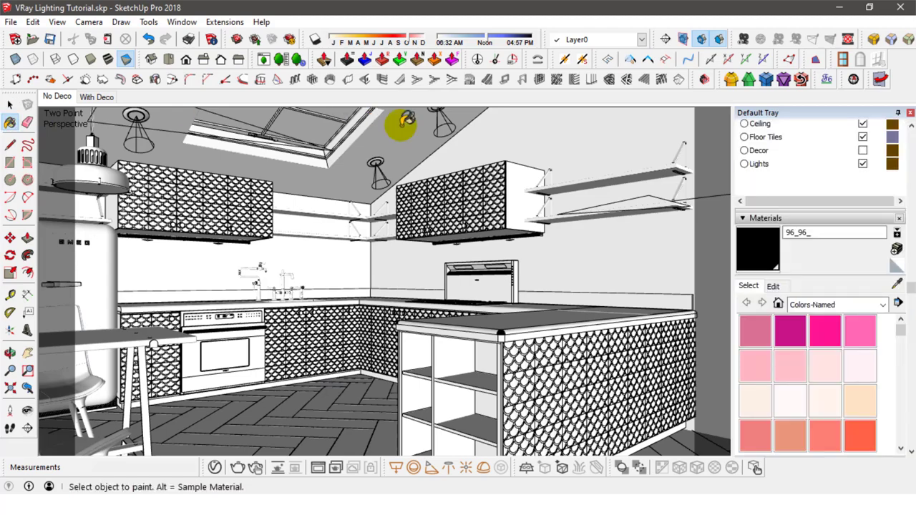
scroll(375, 159, "up", 10)
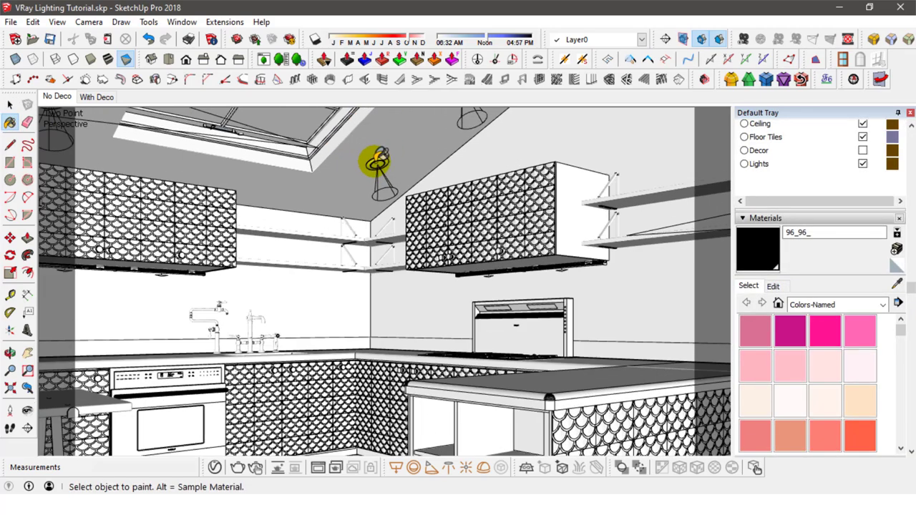
key("alt")
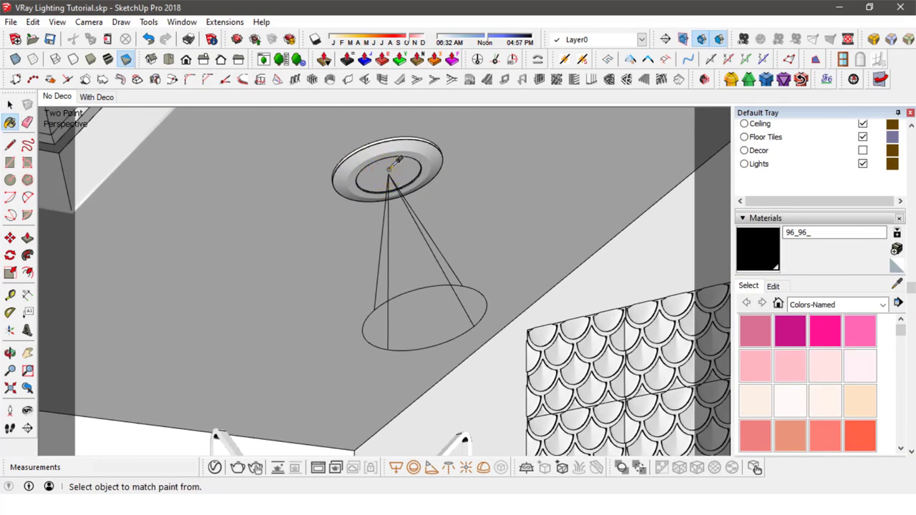
left_click(390, 168, "alt")
left_click(215, 468)
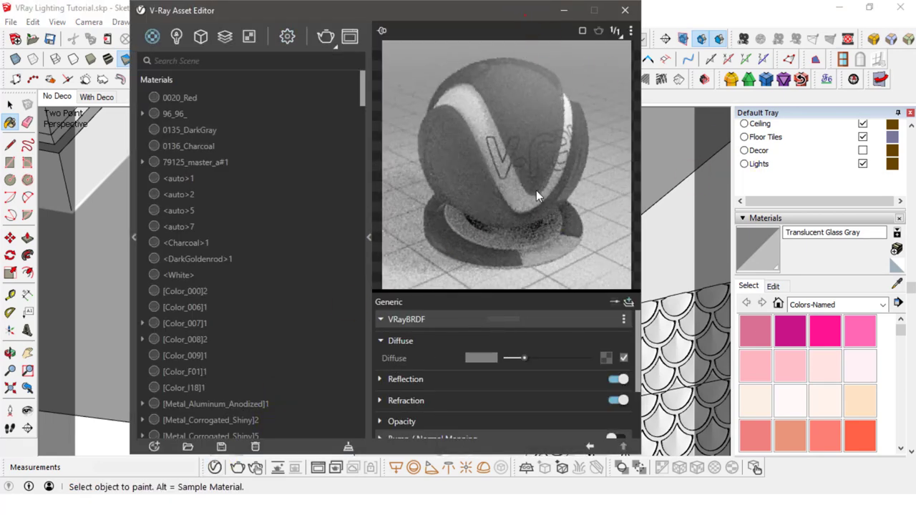
mouse_move(474, 12)
left_mouse_down()
mouse_move(497, 32)
mouse_move(594, 282)
left_mouse_up()
Switch to Shaded style and sample the lamp's LED_5500k material, showing intensity 3
left_click(899, 287)
left_click(899, 286)
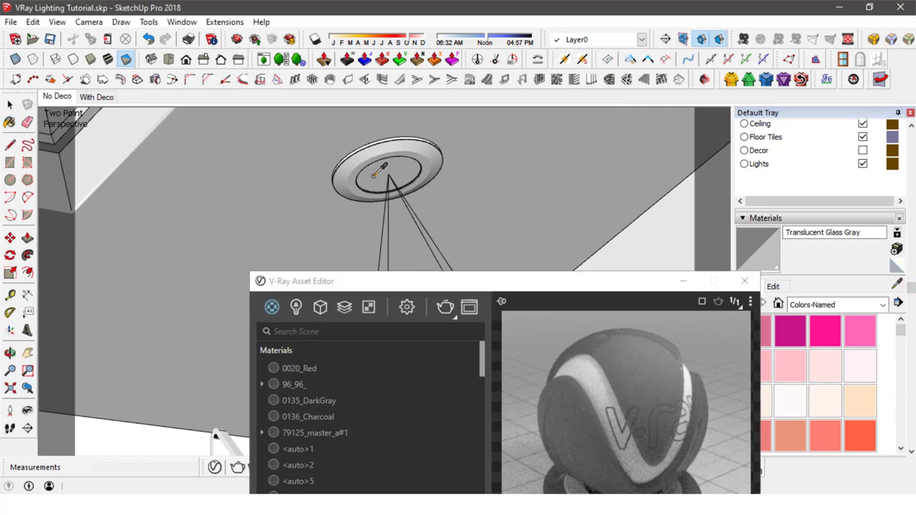
left_click(373, 175)
left_click_drag(462, 284, 422, 272)
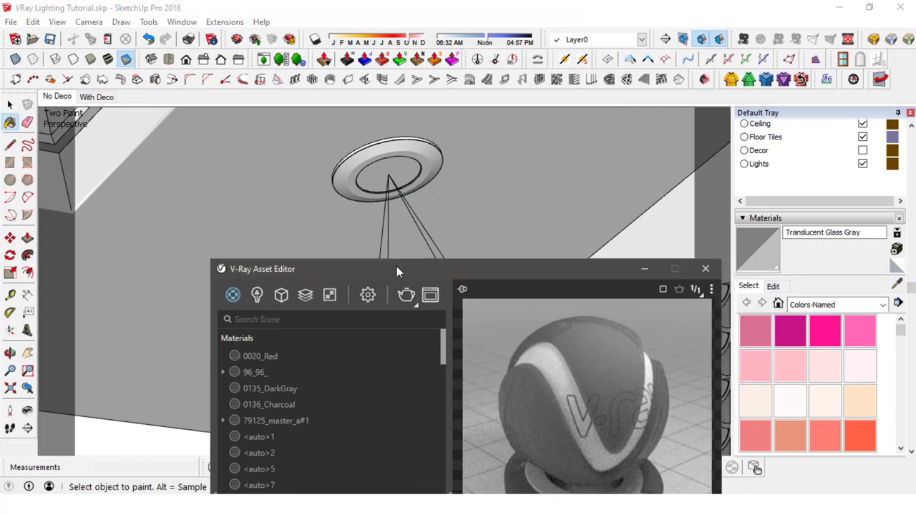
left_click(89, 58)
left_click(898, 285)
left_click(406, 165)
left_click_drag(420, 266, 419, 27)
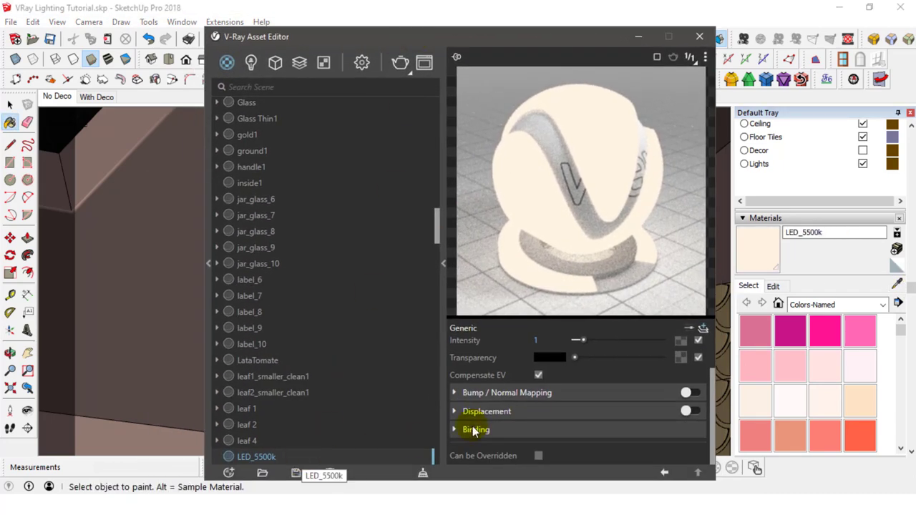
scroll(537, 342, "up", 2)
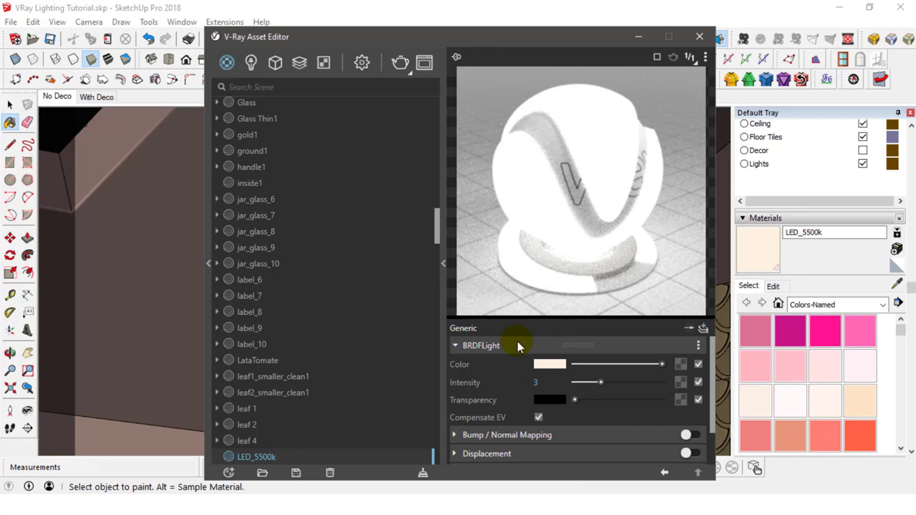
Return to the No Deco scene with the Ceiling layer hidden, looking down into the kitchen
left_click(698, 36)
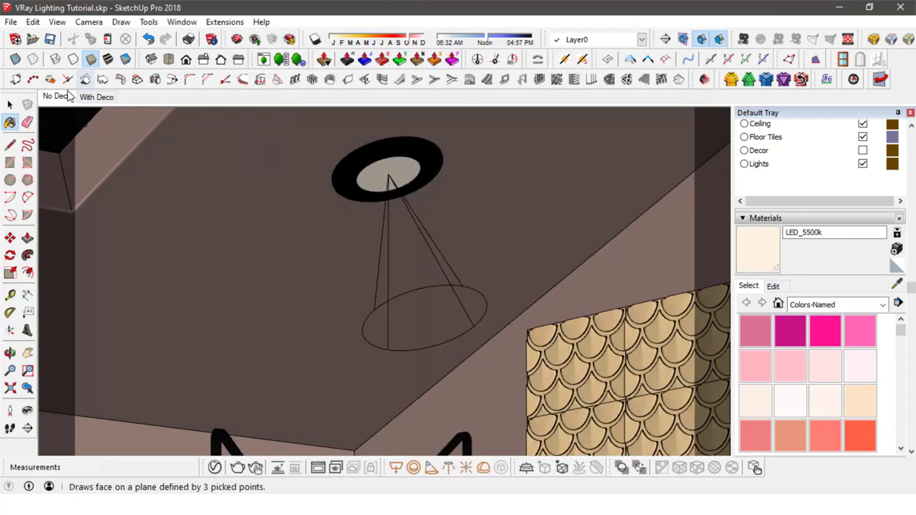
left_click(10, 106)
left_click(28, 388)
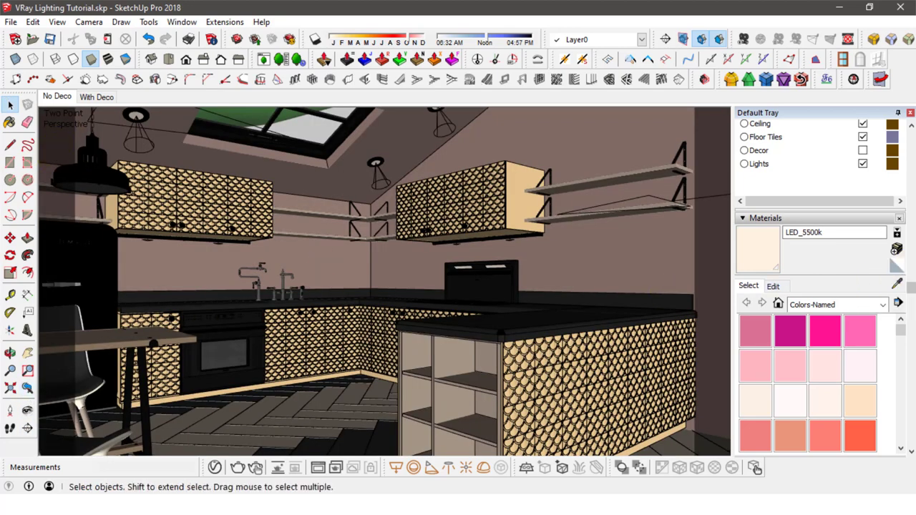
left_click(863, 125)
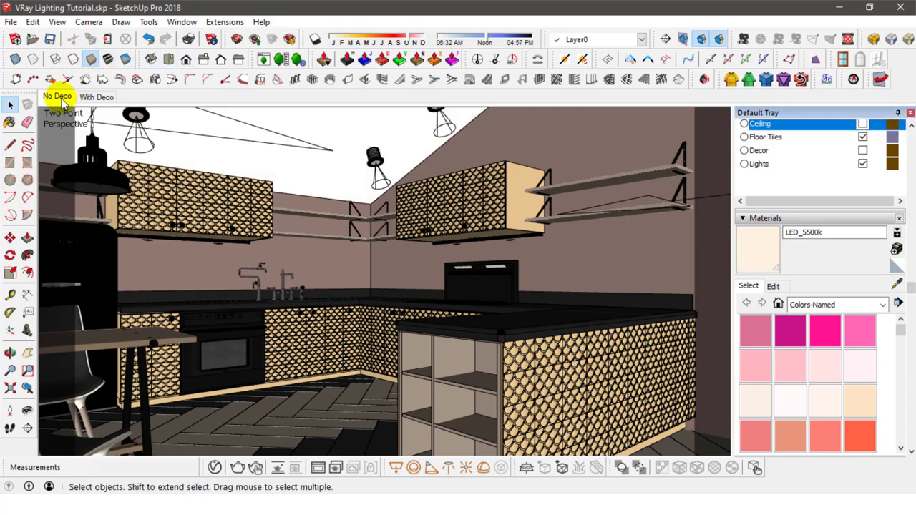
left_click(63, 96)
left_click(864, 138)
left_click(863, 124)
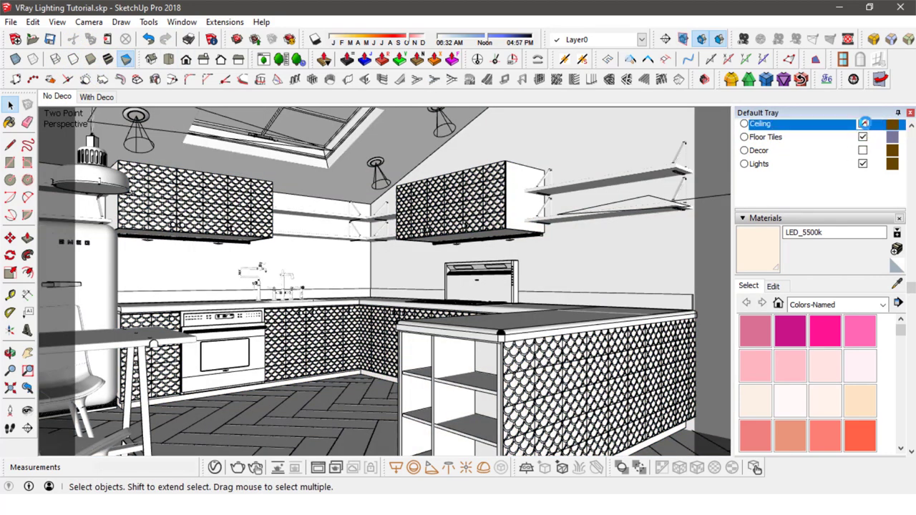
middle_click_drag(373, 151, 497, 302)
Move both rectangle light boxes 7500 mm along the green axis
left_click(444, 316)
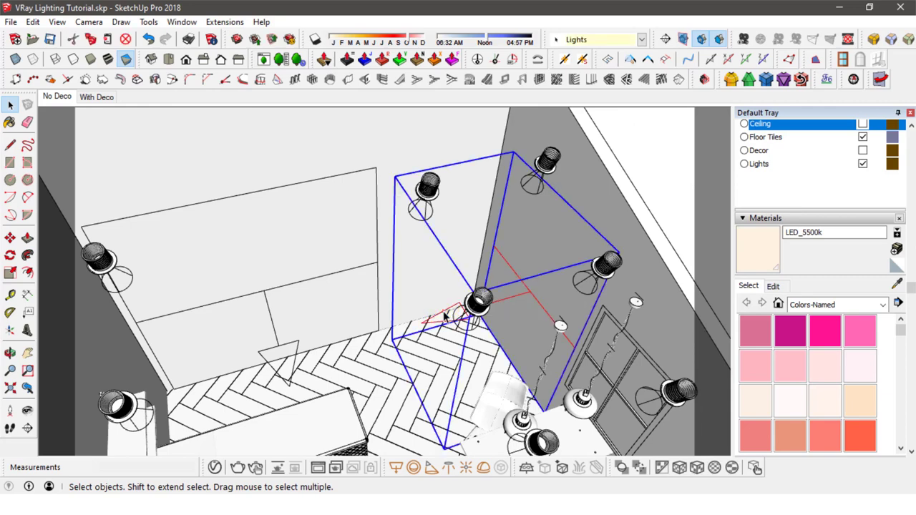
left_click(294, 344, "shift")
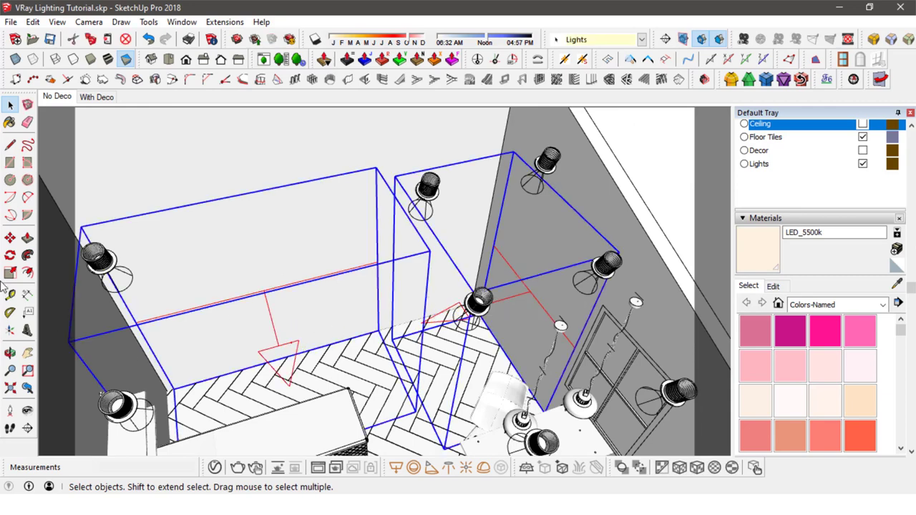
left_click(10, 237)
left_click(215, 273)
middle_click_drag(342, 248, 430, 281)
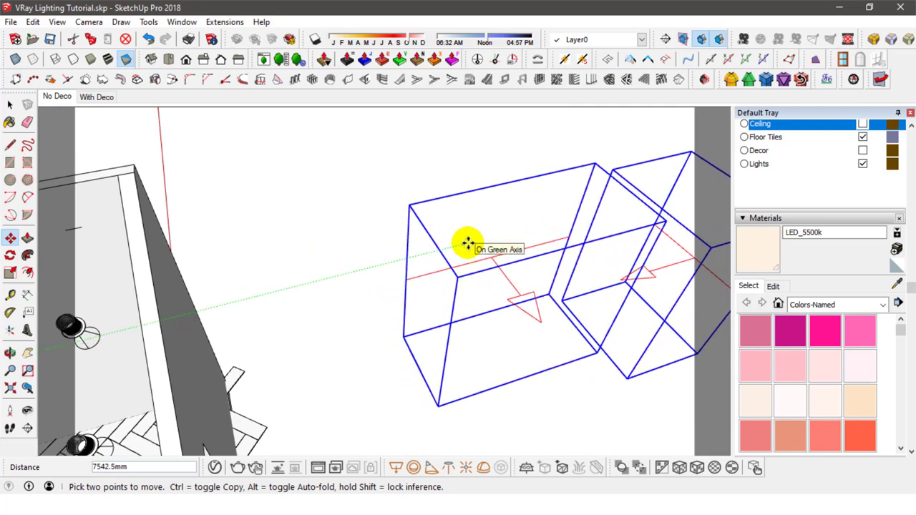
key("Return")
Orbit out to view the whole room from above
left_click(10, 105)
middle_click_drag(96, 309, 434, 214)
scroll(391, 327, "down", 4)
middle_click_drag(391, 327, 277, 329)
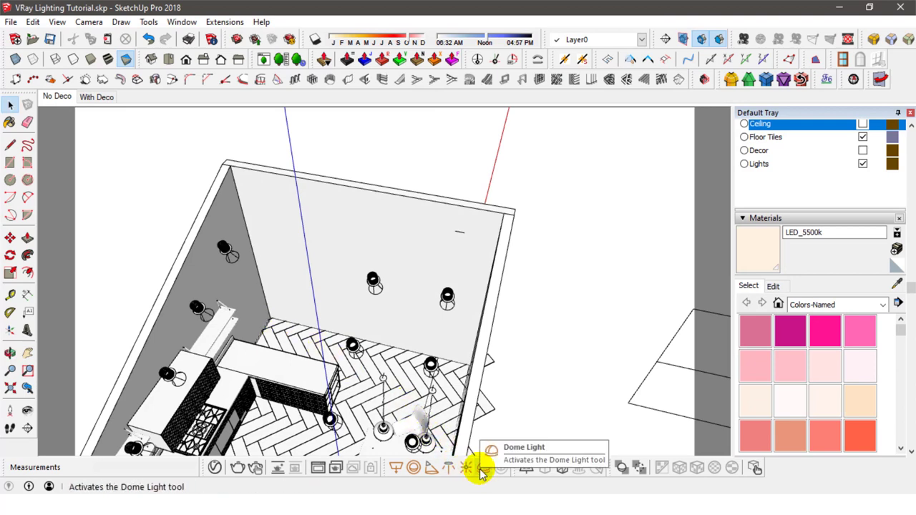
Draw a small V-Ray sphere light in the wall corner
left_click(412, 469)
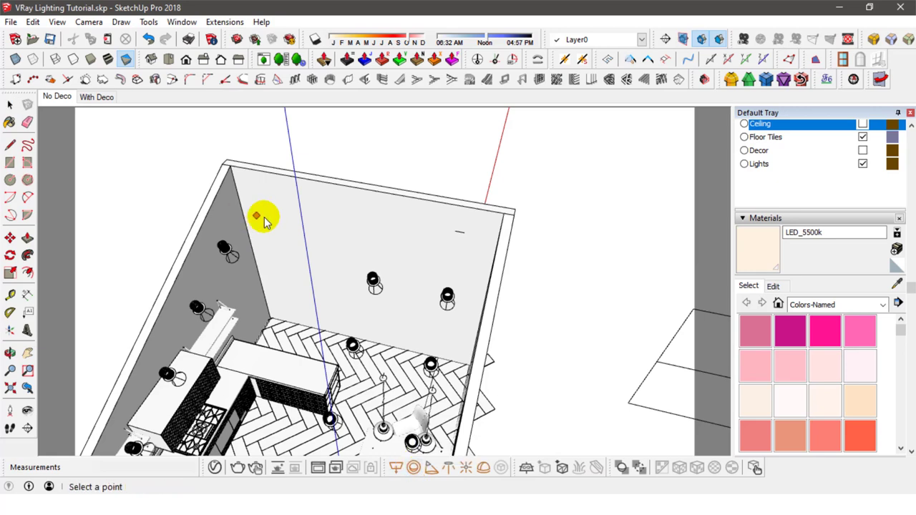
left_click(247, 185)
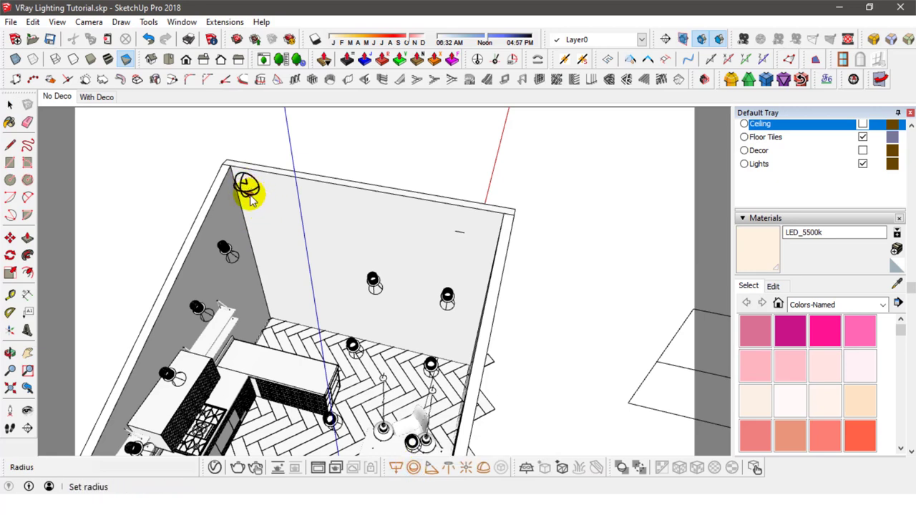
left_click(247, 192)
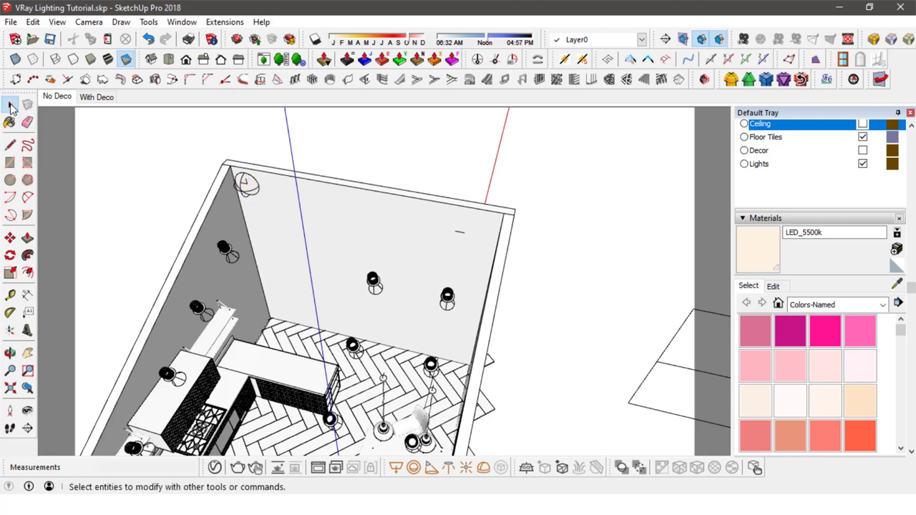
left_click(10, 106)
left_click(262, 192)
scroll(259, 188, "up", 6)
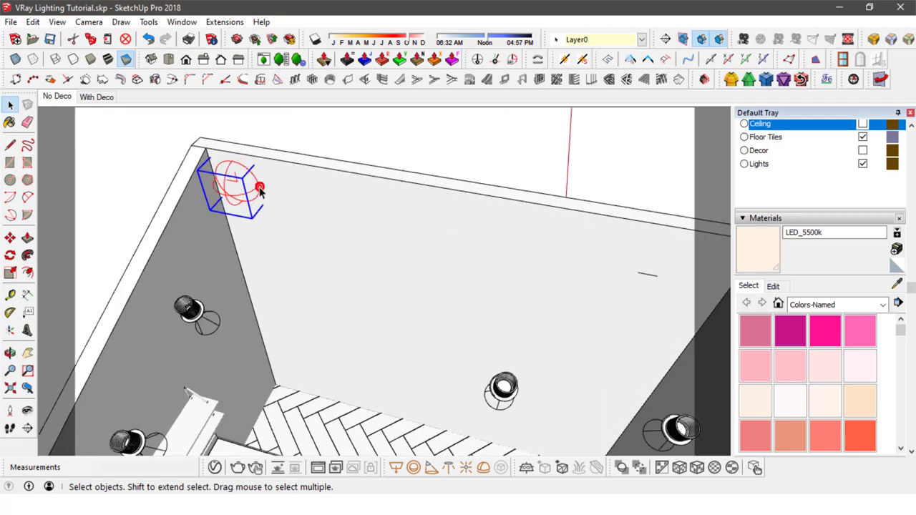
middle_click_drag(266, 272, 251, 328)
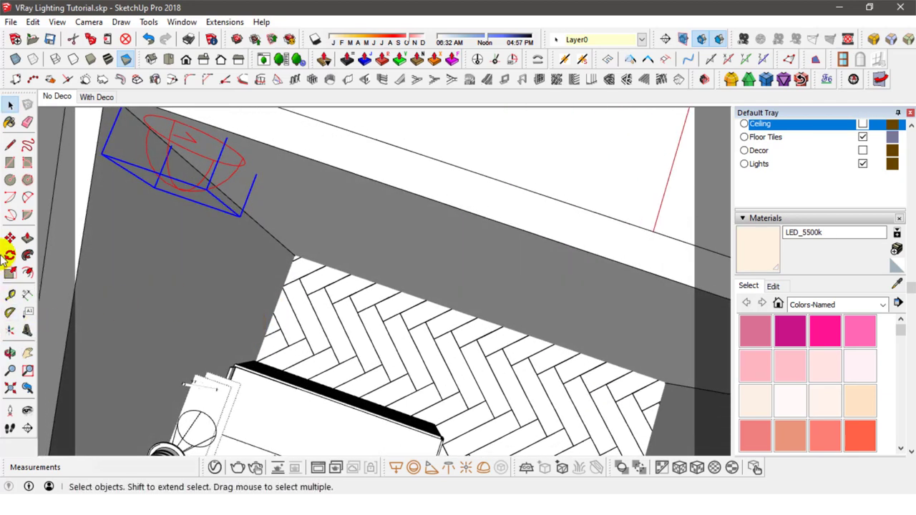
Move the sphere light out of the corner and adjust its height
left_click(10, 237)
left_click(224, 248)
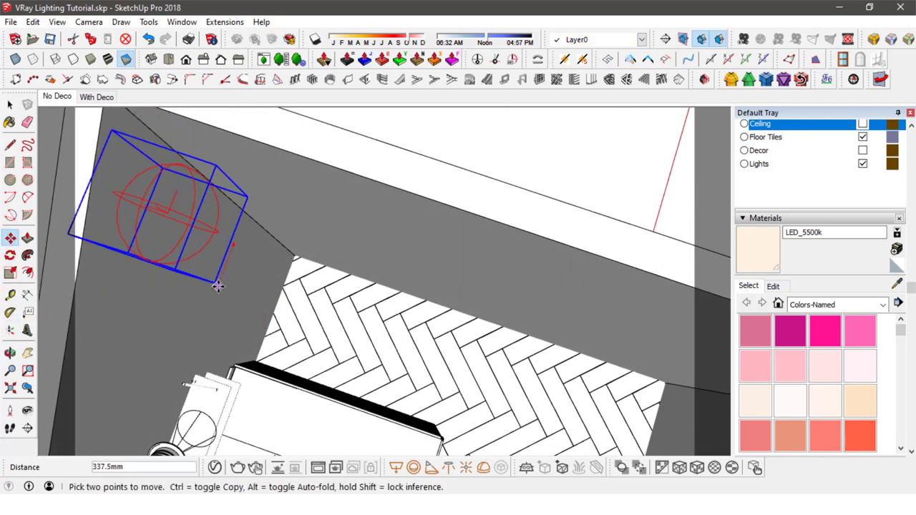
left_click(215, 291)
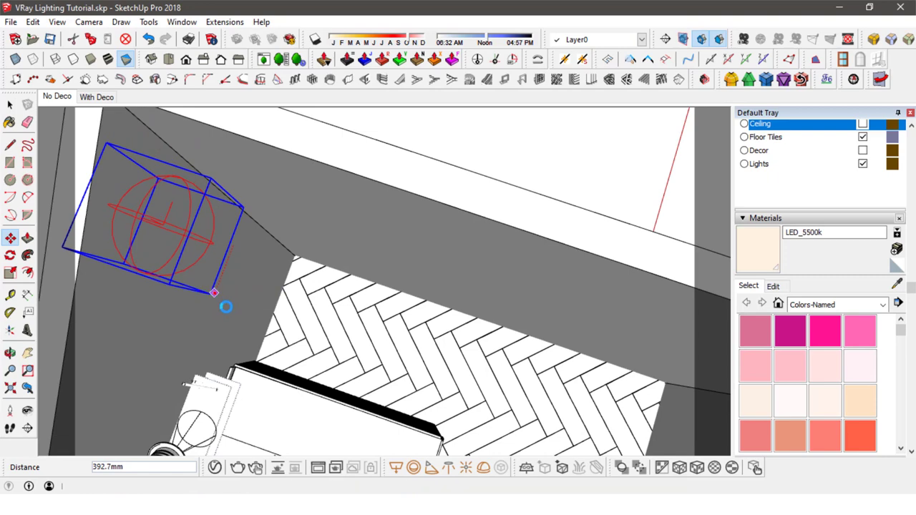
middle_click_drag(227, 305, 292, 241)
left_click_drag(310, 187, 309, 242)
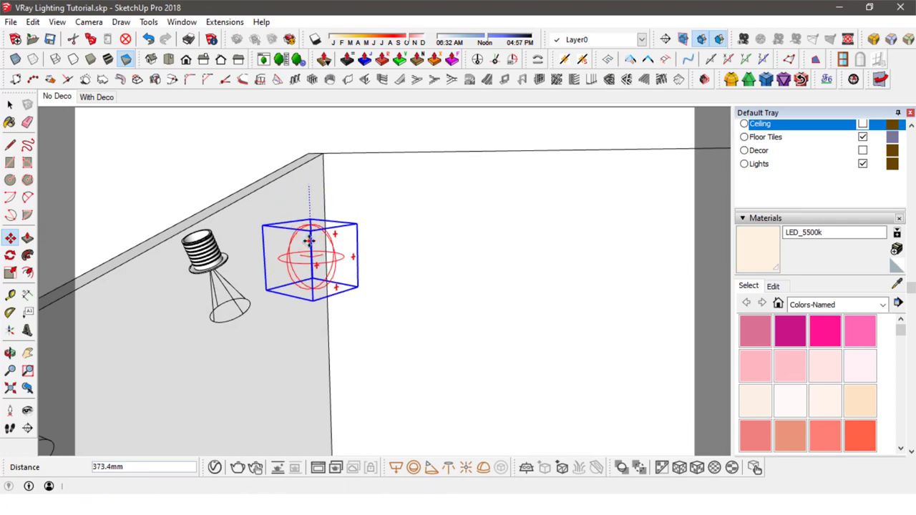
mouse_move(308, 240)
middle_mouse_down()
mouse_move(307, 231)
mouse_move(337, 250)
mouse_move(493, 399)
mouse_move(325, 237)
middle_mouse_up()
left_click_drag(320, 239, 394, 227)
Ctrl-Move a copy of the sphere light to another part of the wall
middle_click_drag(491, 221, 282, 313)
key("ctrl")
left_click(281, 314)
middle_click_drag(600, 223, 345, 238)
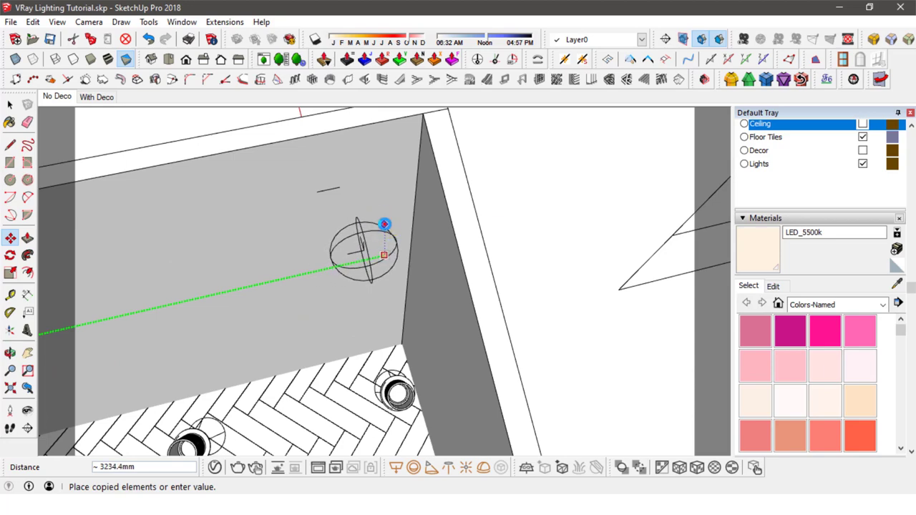
left_click(382, 221)
Lower the copied light and shift it 290.7 mm along the red axis
middle_click_drag(382, 222, 333, 230)
left_click(329, 196)
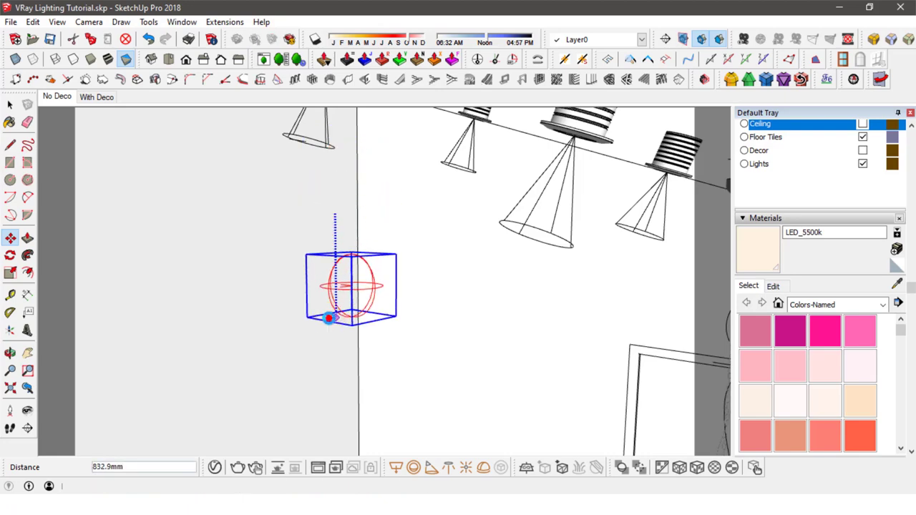
left_click(329, 318)
middle_click_drag(362, 236, 440, 377)
left_click(322, 211)
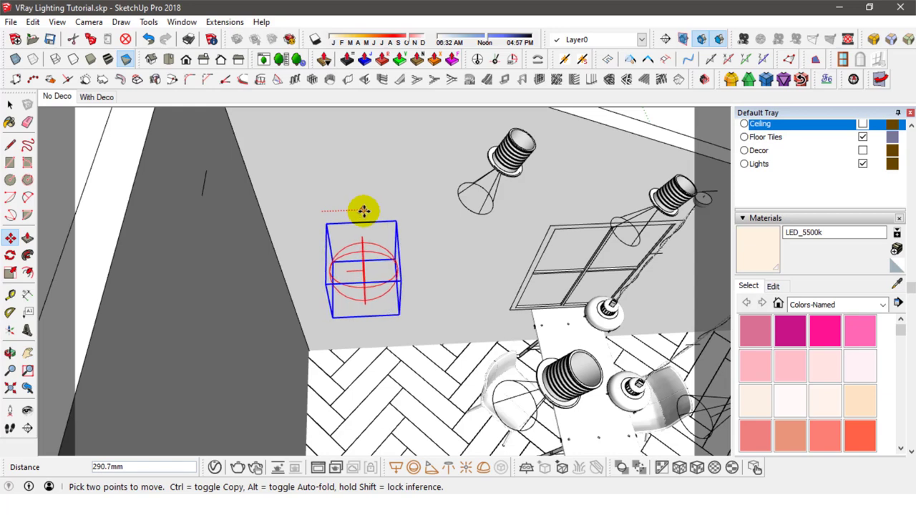
left_click(363, 211)
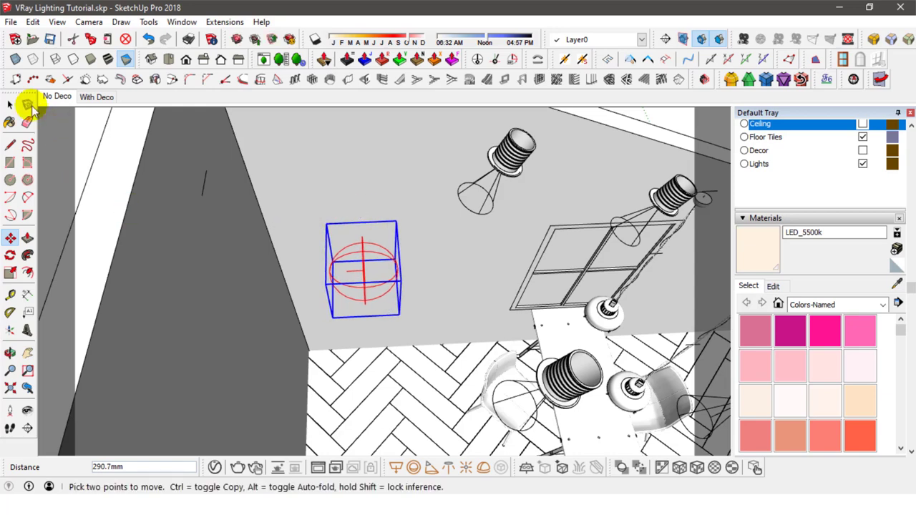
left_click(10, 104)
Review the Sphere Background Lights at intensity 30 in the Asset Editor, then save the model
left_click(64, 96)
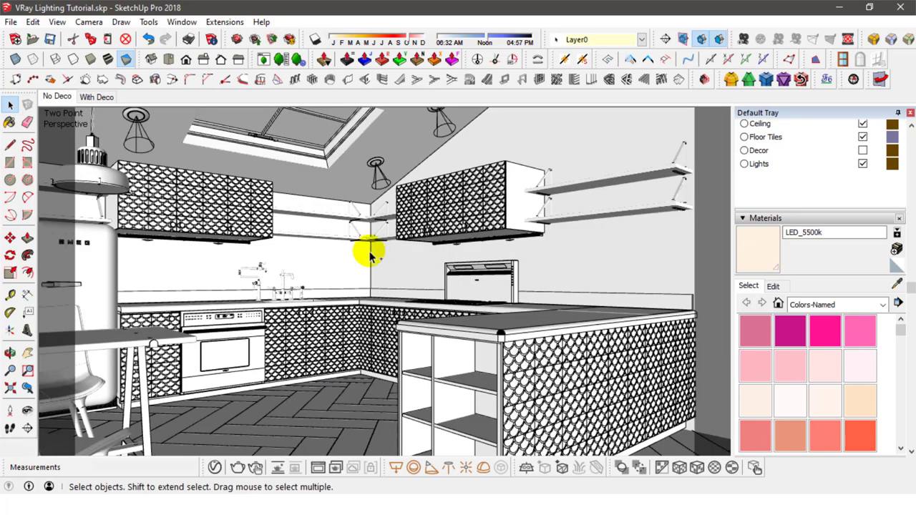
left_click(216, 468)
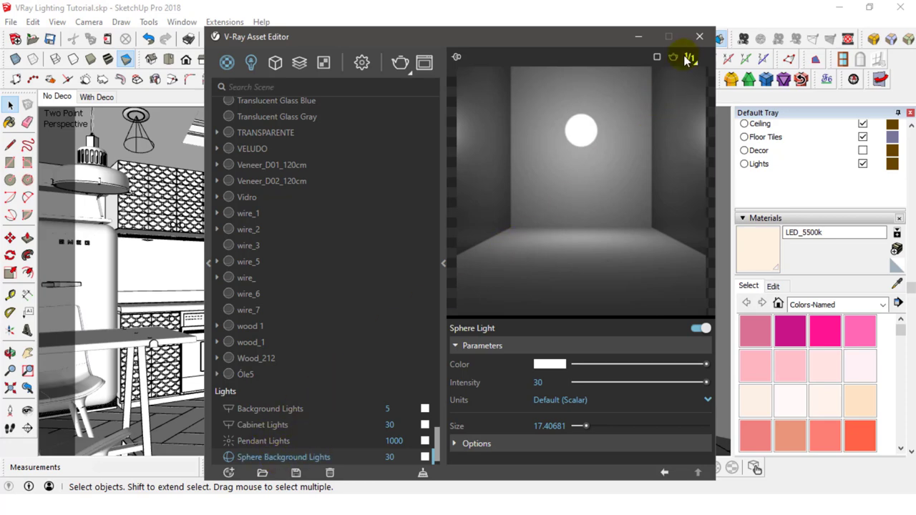
left_click(700, 35)
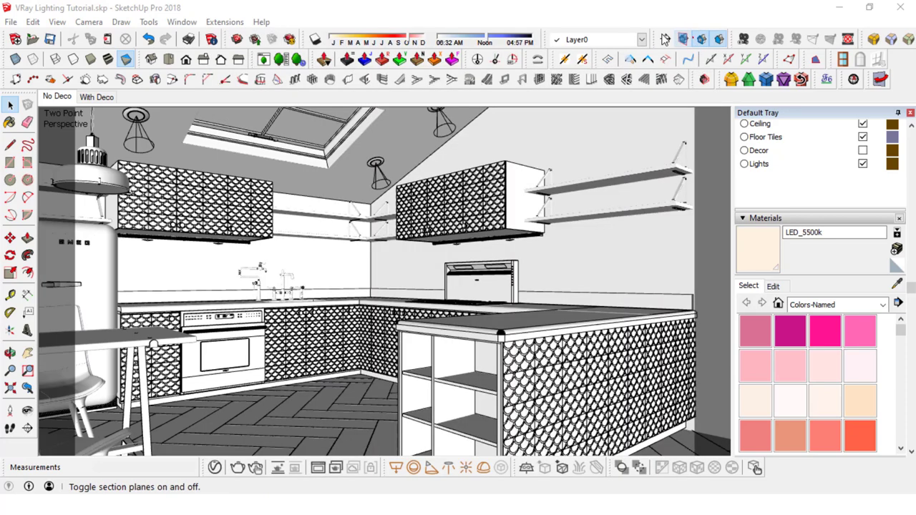
left_click(50, 39)
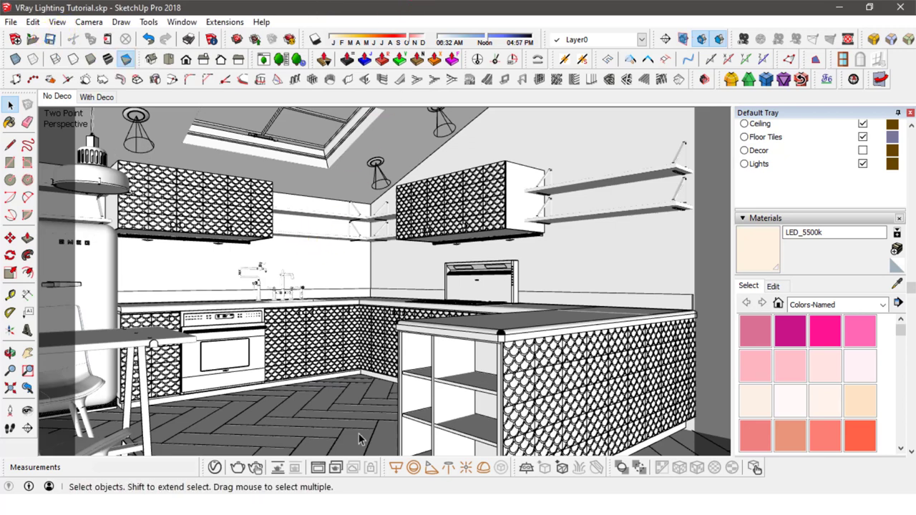
Start an interactive V-Ray render and reposition its frame buffer window
left_click(255, 469)
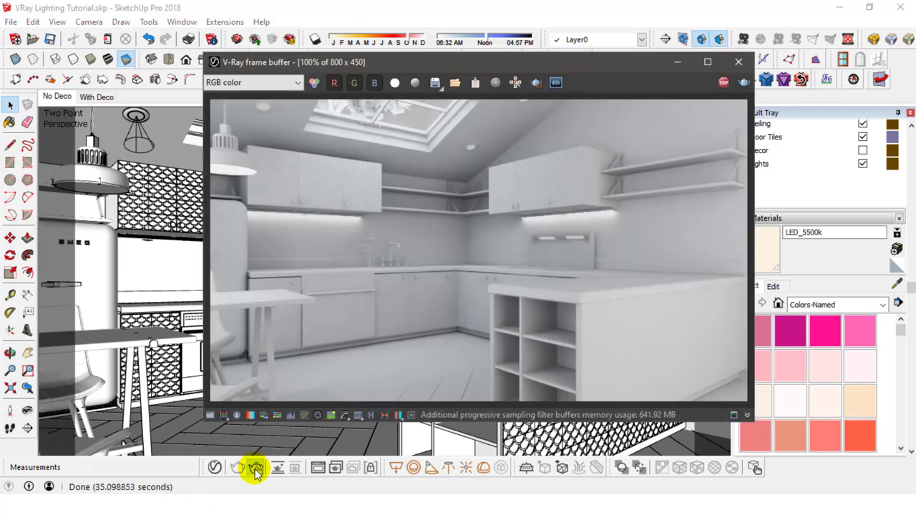
mouse_move(533, 64)
left_mouse_down()
mouse_move(350, 85)
mouse_move(428, 105)
left_mouse_up()
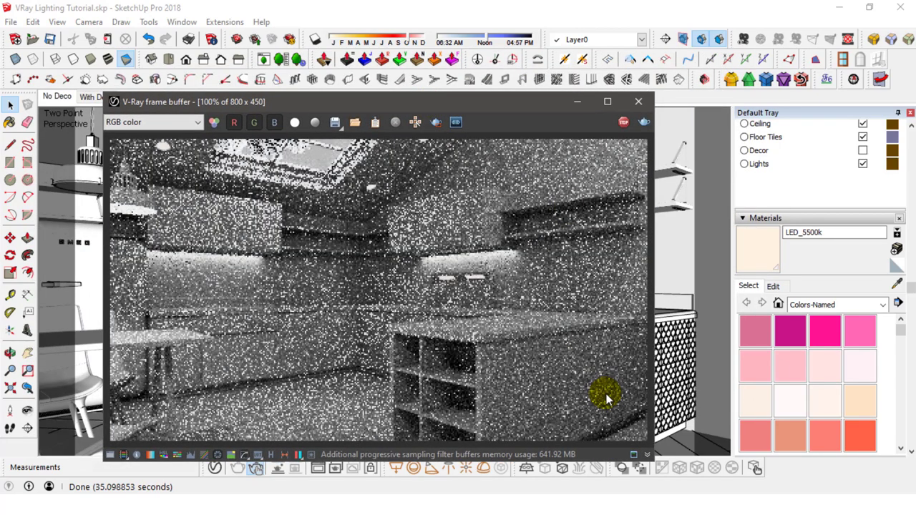
left_click_drag(386, 111, 634, 68)
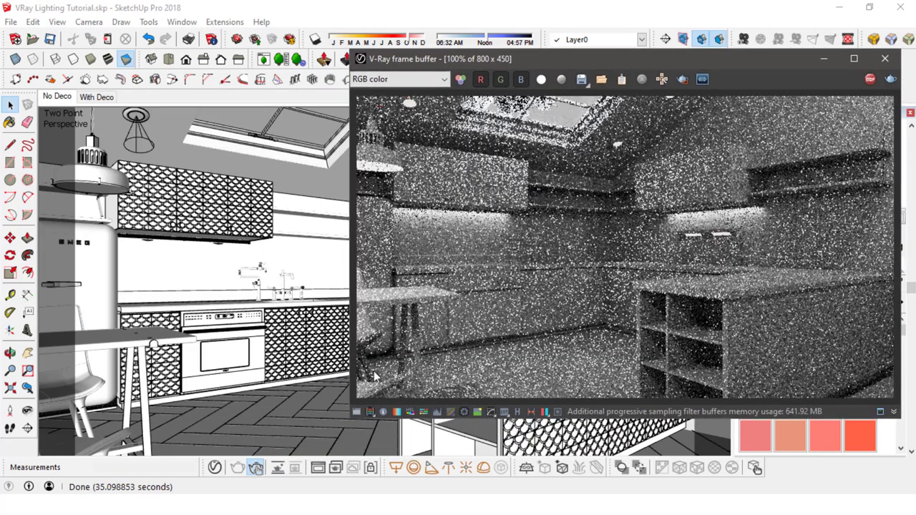
Make the Sphere Background Lights invisible, then close the Asset Editor and render window
left_click(215, 468)
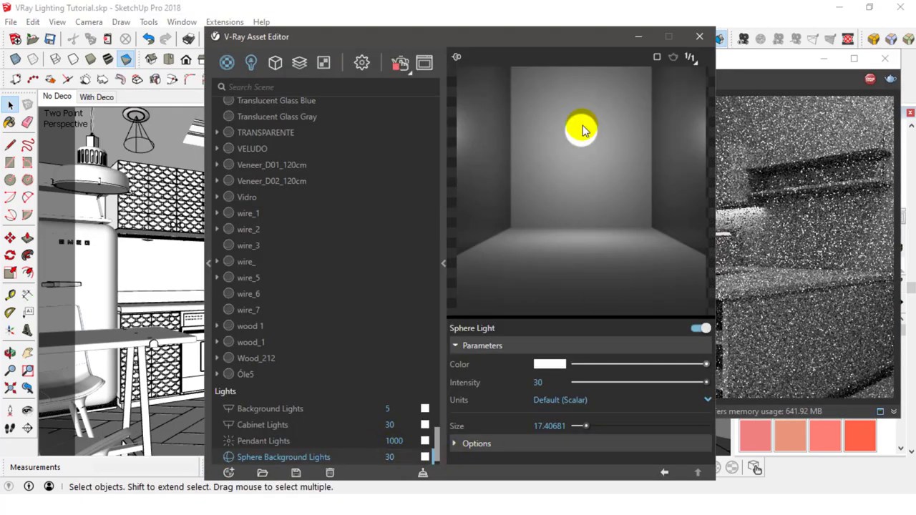
left_click_drag(565, 34, 386, 16)
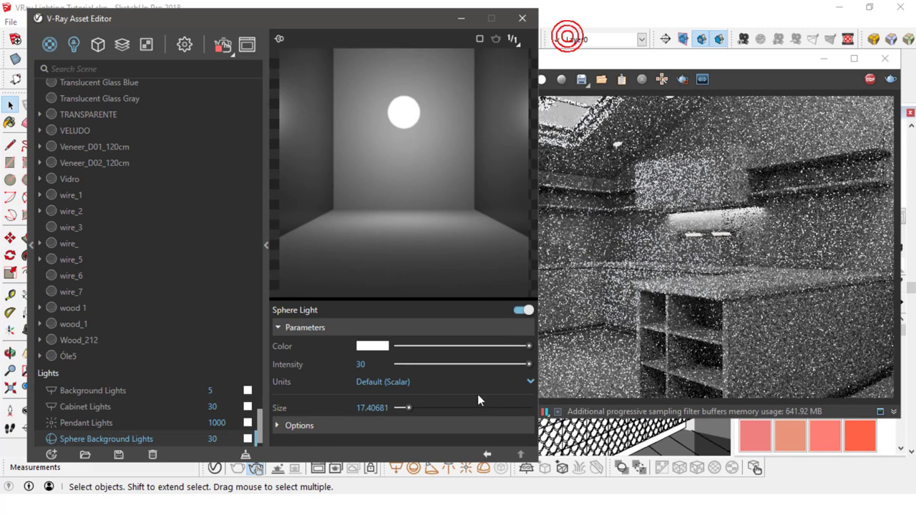
left_click(295, 427)
scroll(435, 433, "down", 3)
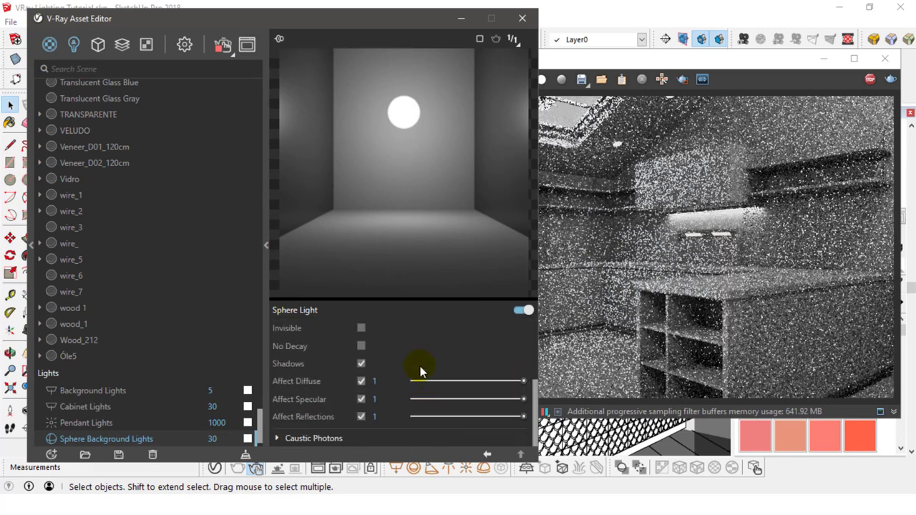
left_click(361, 329)
scroll(368, 336, "up", 3)
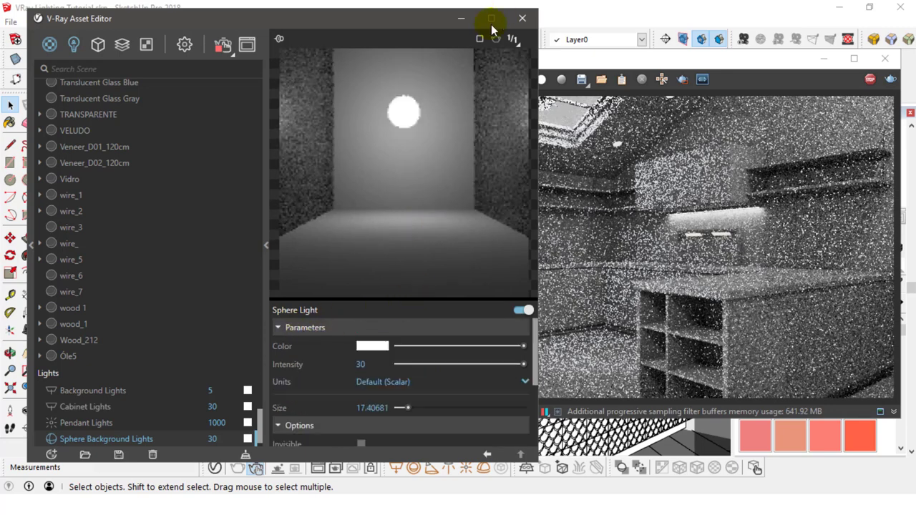
left_click(523, 20)
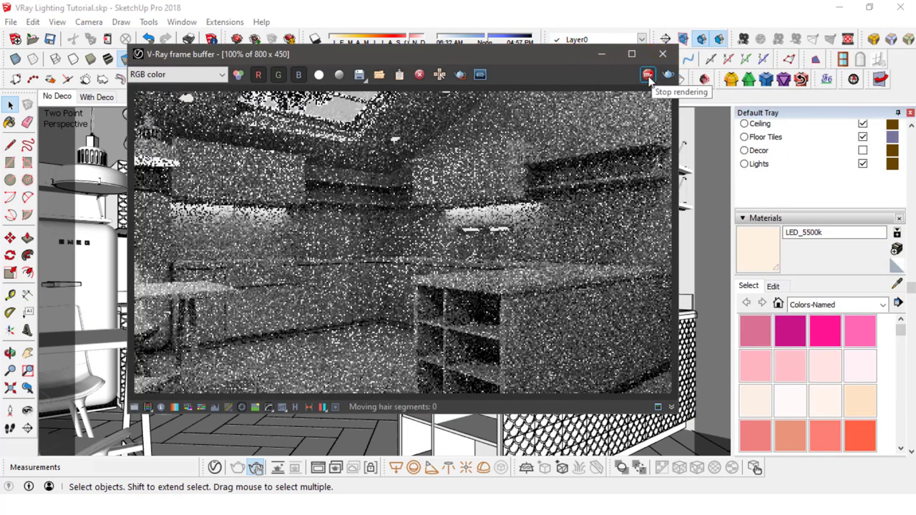
left_click(664, 55)
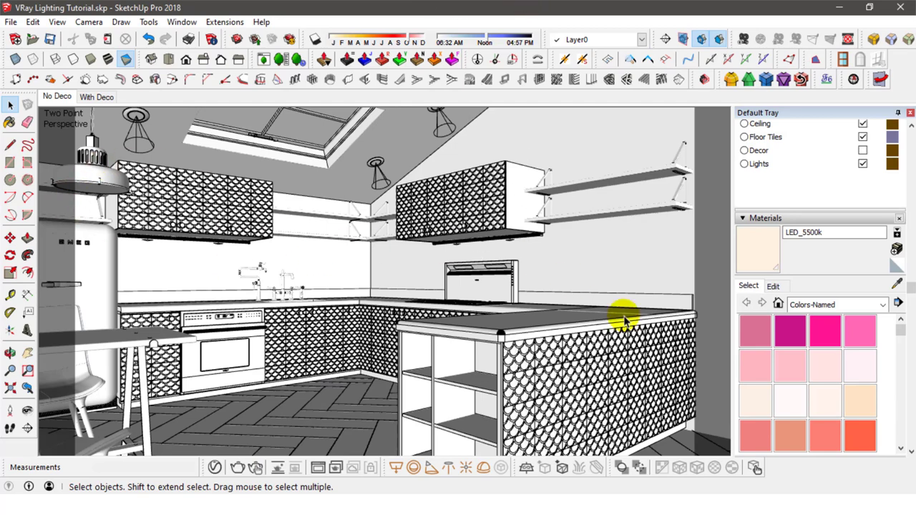
Select the Cabinet Lights LED strip under the upper cabinet
scroll(510, 237, "up", 8)
mouse_move(480, 254)
middle_mouse_down()
mouse_move(556, 194)
mouse_move(549, 231)
mouse_move(352, 294)
mouse_move(463, 263)
middle_mouse_up()
left_click(382, 301)
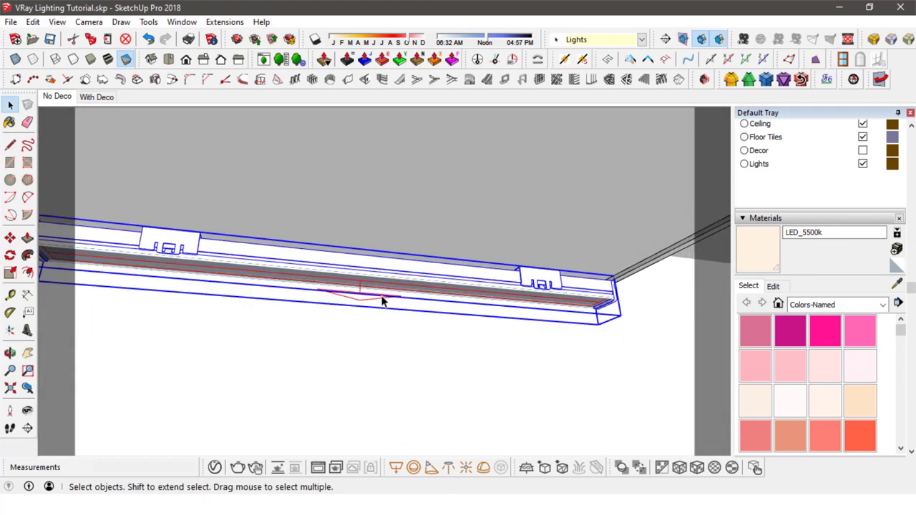
double_click(382, 296)
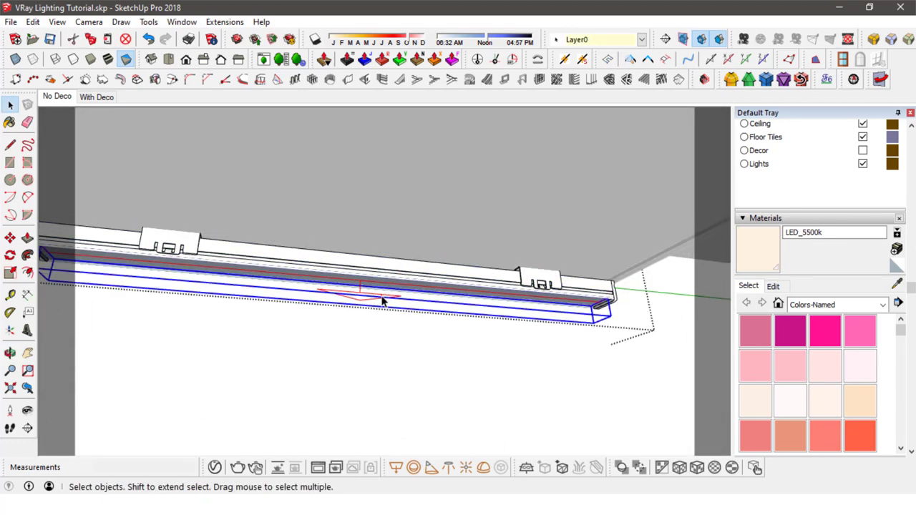
left_click(382, 301)
Show the Cabinet Lights rectangle light (intensity 30) in the Asset Editor with an enlarged parameters panel
left_click(214, 467)
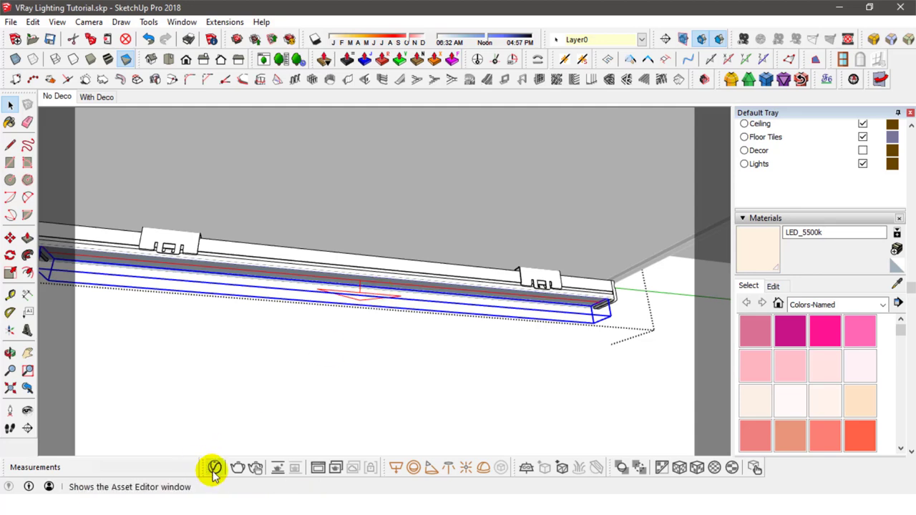
left_click_drag(348, 16, 434, 12)
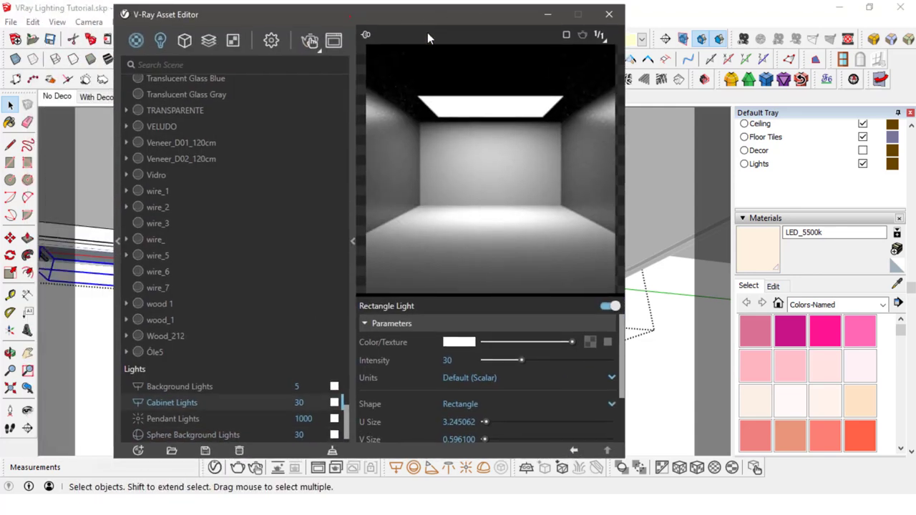
left_click(353, 159)
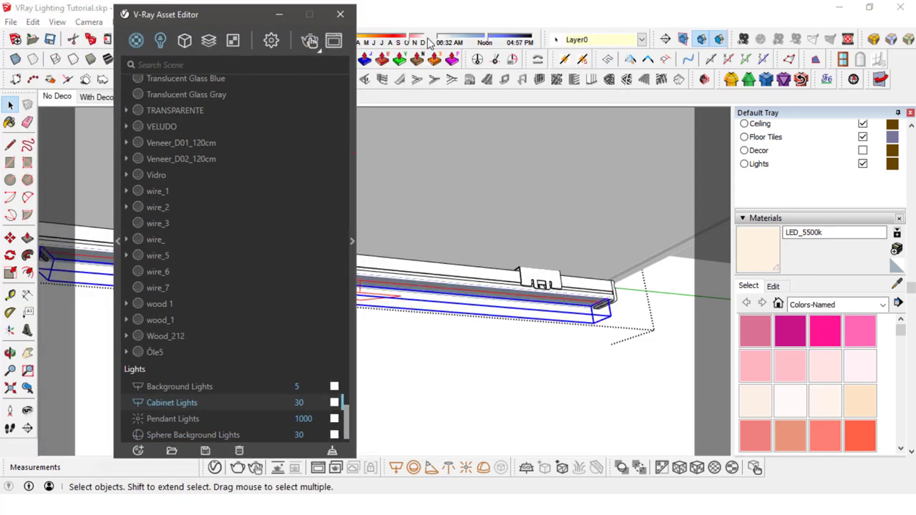
left_click(350, 136)
left_click_drag(332, 13, 310, 15)
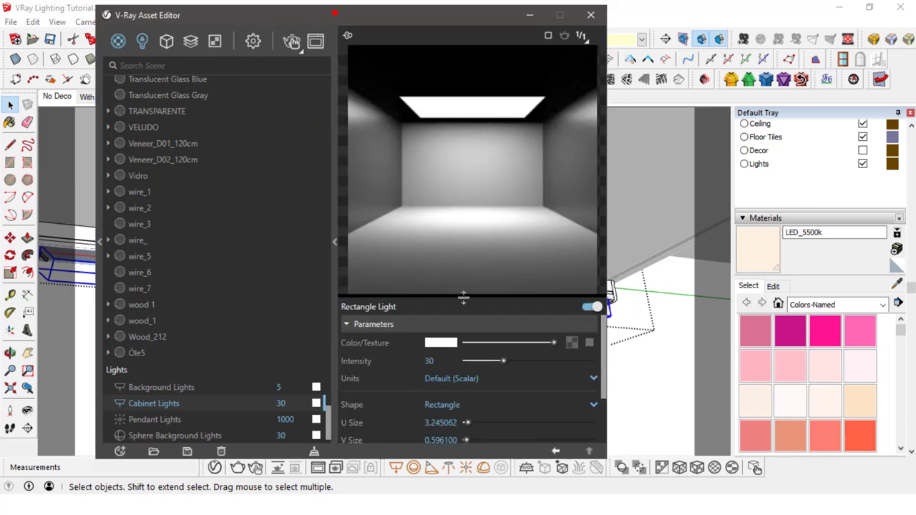
left_click_drag(464, 290, 491, 81)
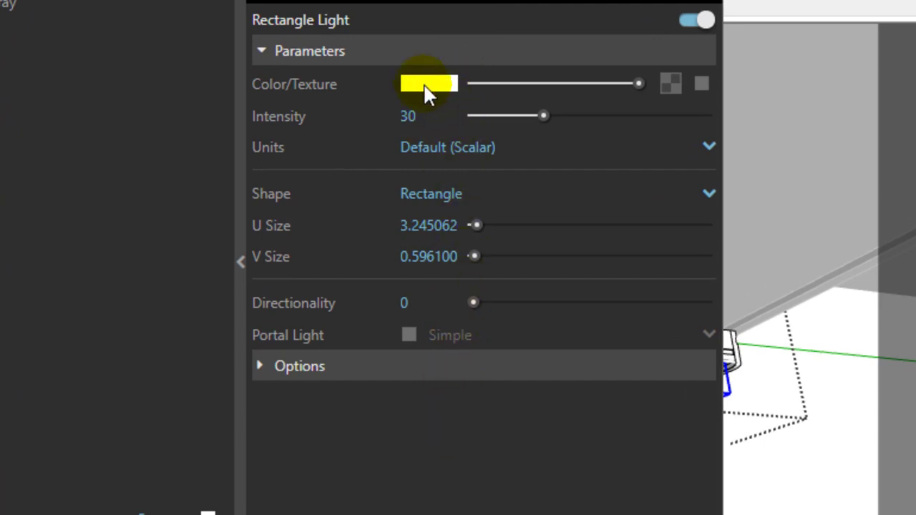
Tint the Cabinet Lights warm cream (0.996/0.949/0.878) and set their intensity to 15
left_click(419, 88)
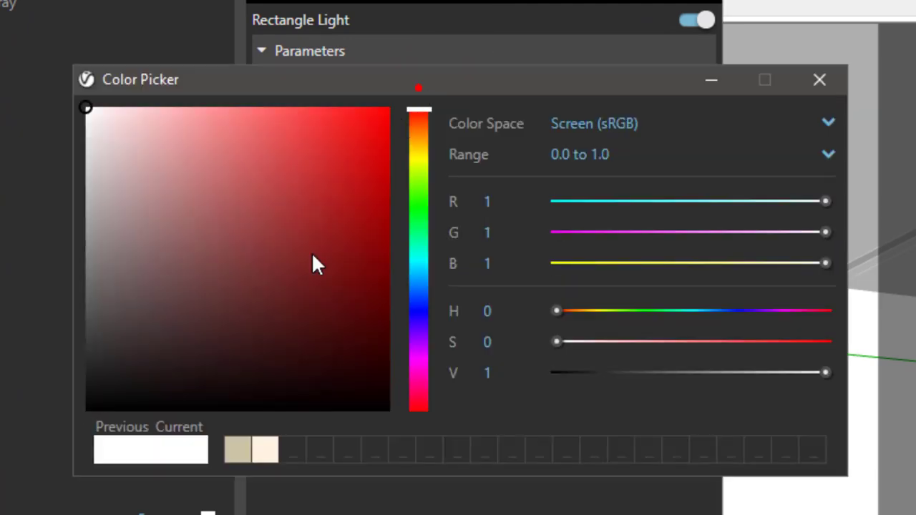
left_click(270, 449)
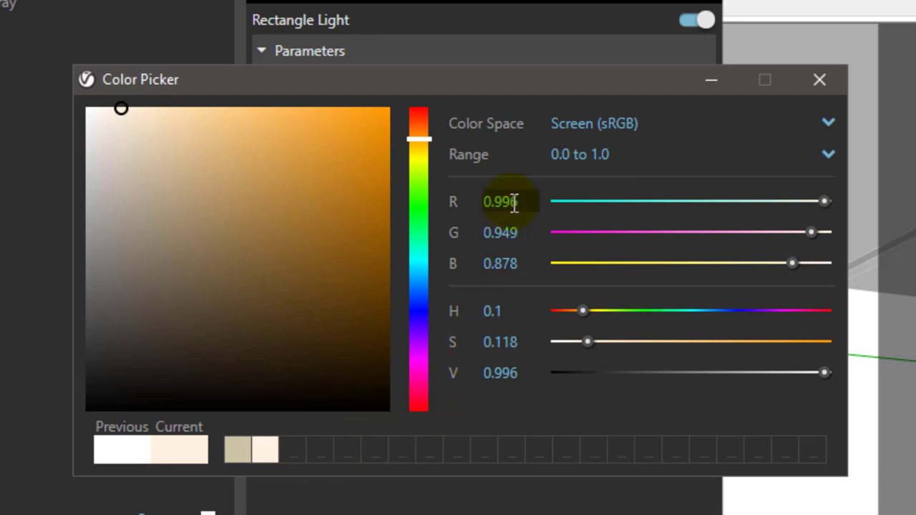
left_click(829, 87)
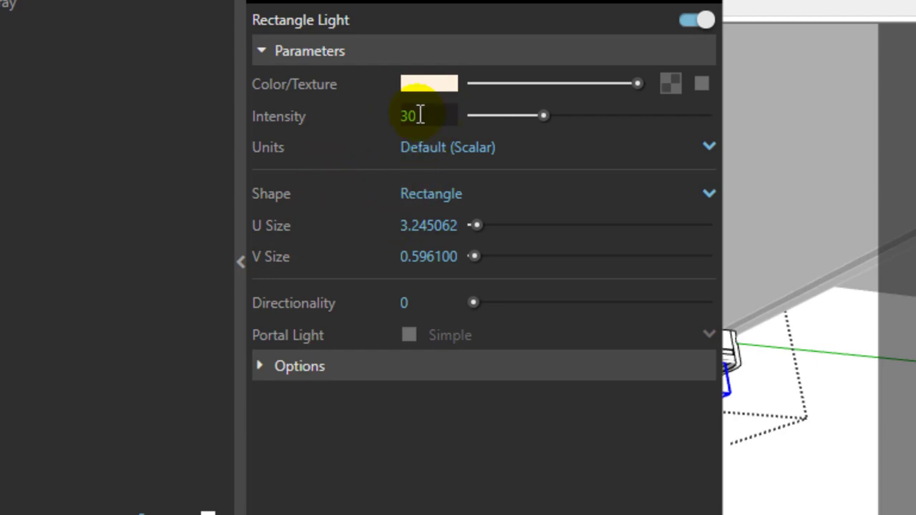
left_click_drag(415, 114, 376, 122)
type("15")
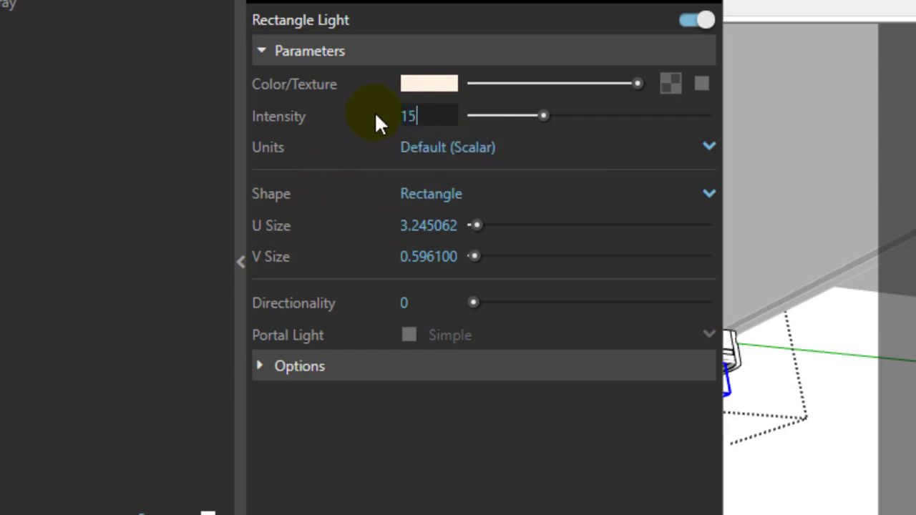
key("Return")
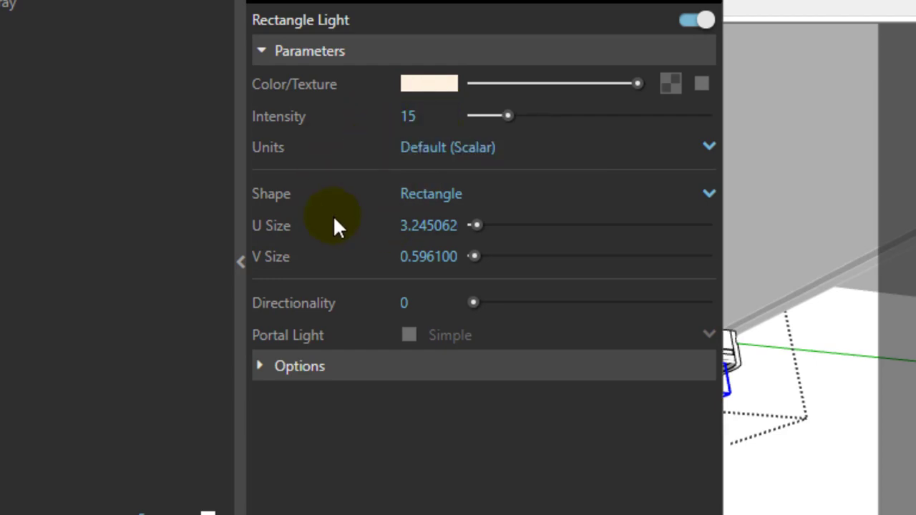
Make the Cabinet Lights invisible and turn off Affect Reflections
left_click(298, 370)
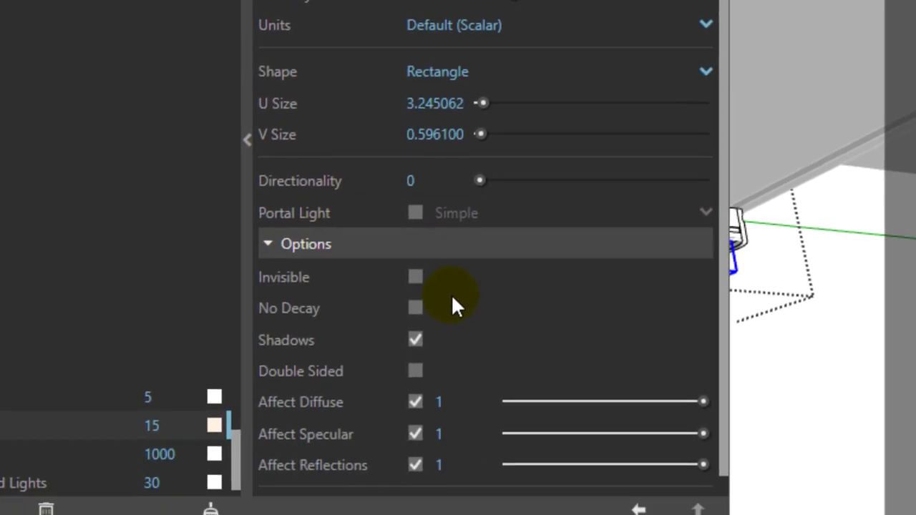
left_click(416, 276)
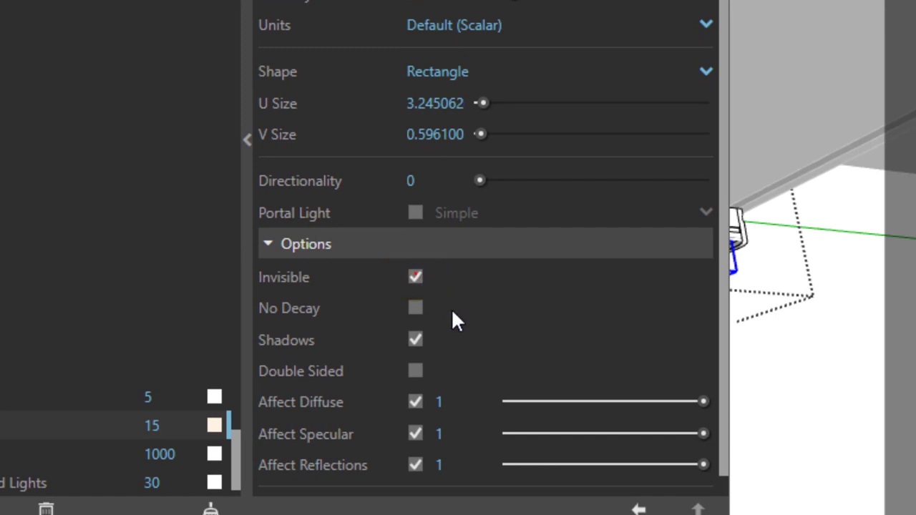
left_click(415, 464)
left_click(416, 465)
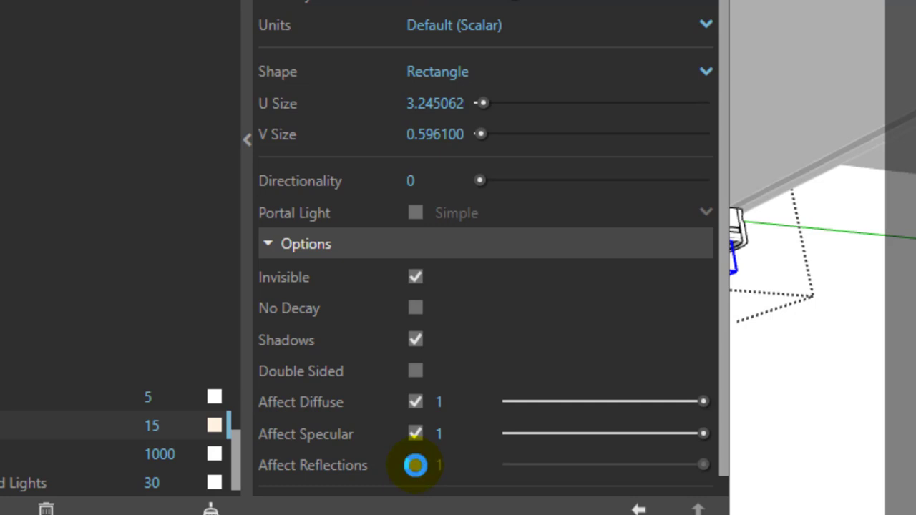
left_click(287, 244)
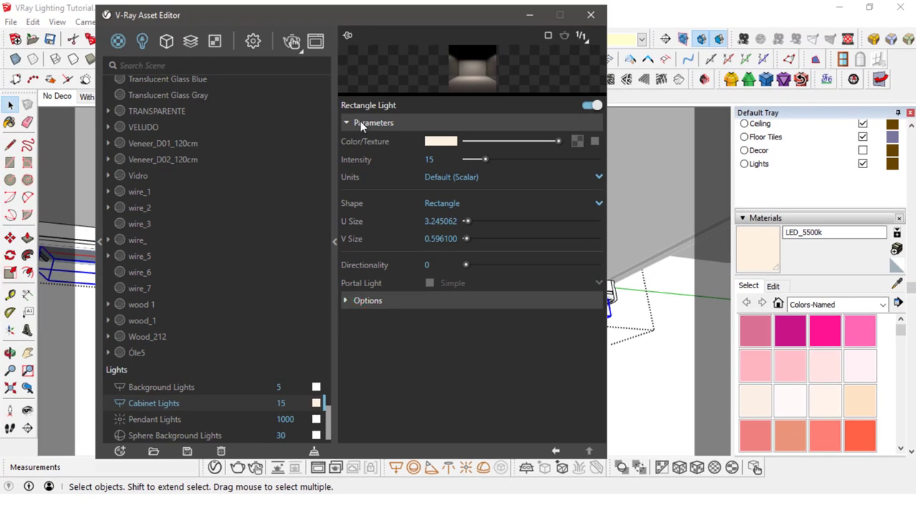
Close the Cabinet Lights editor, switch to the No Deco scene and enter the pendant lamp component
left_click(360, 122)
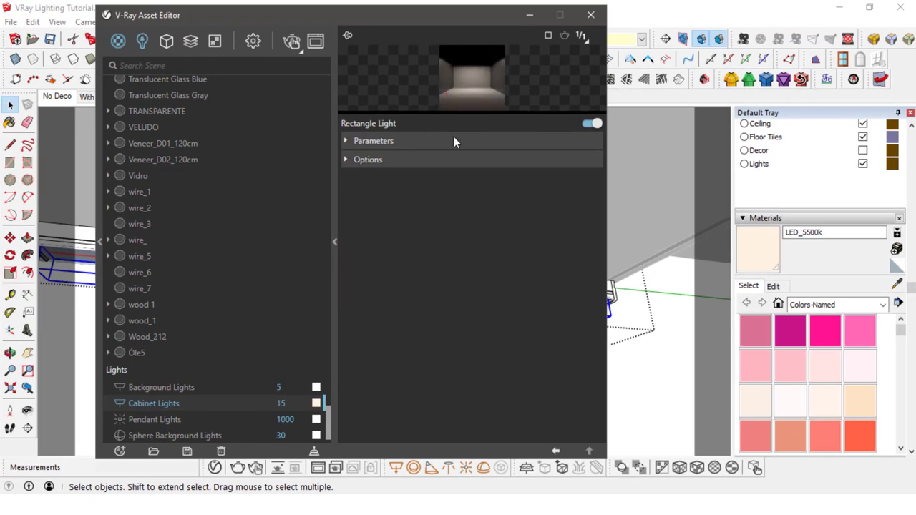
left_click(588, 12)
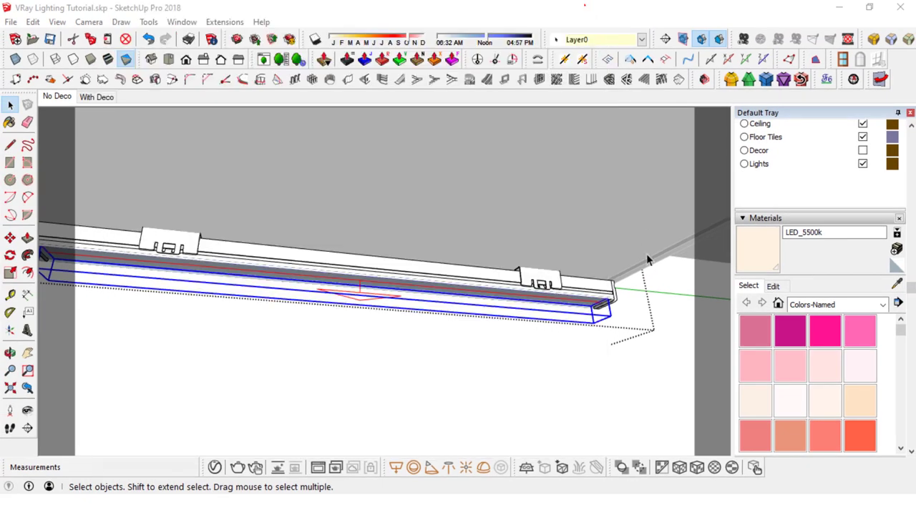
left_click(668, 305)
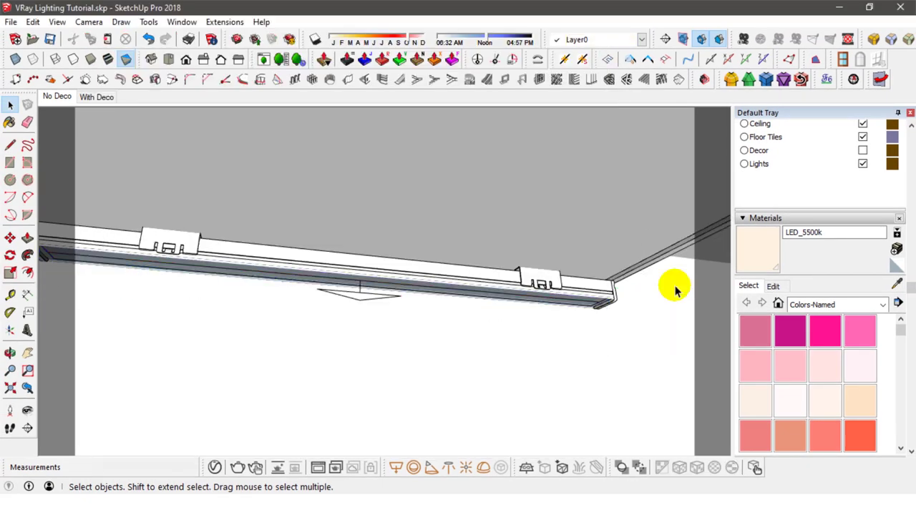
left_click(60, 98)
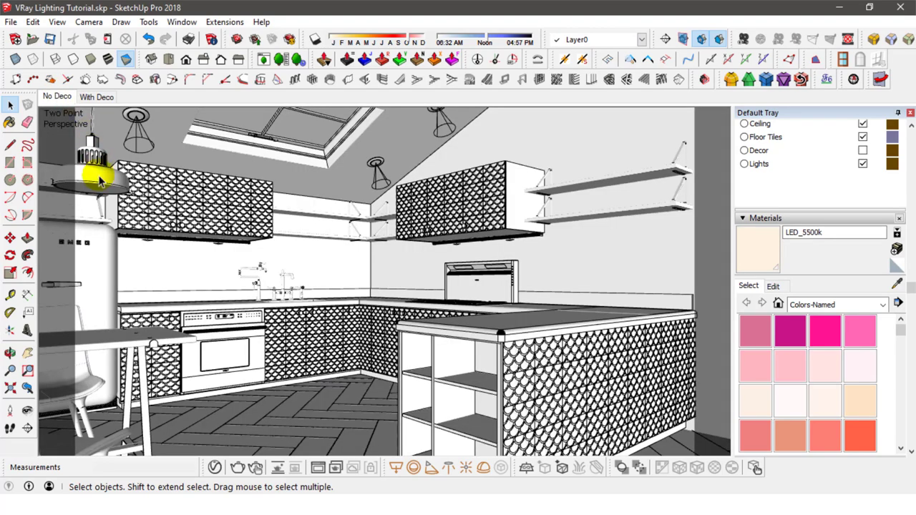
left_click(136, 141)
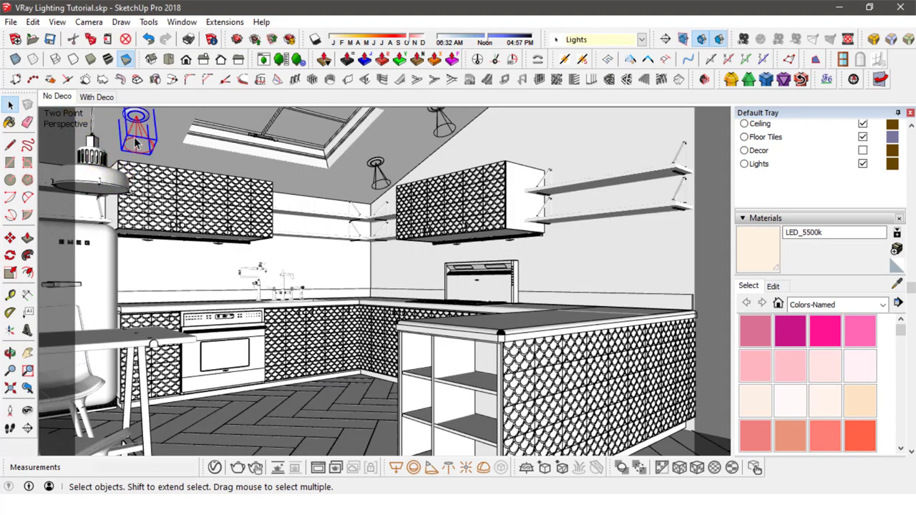
double_click(134, 136)
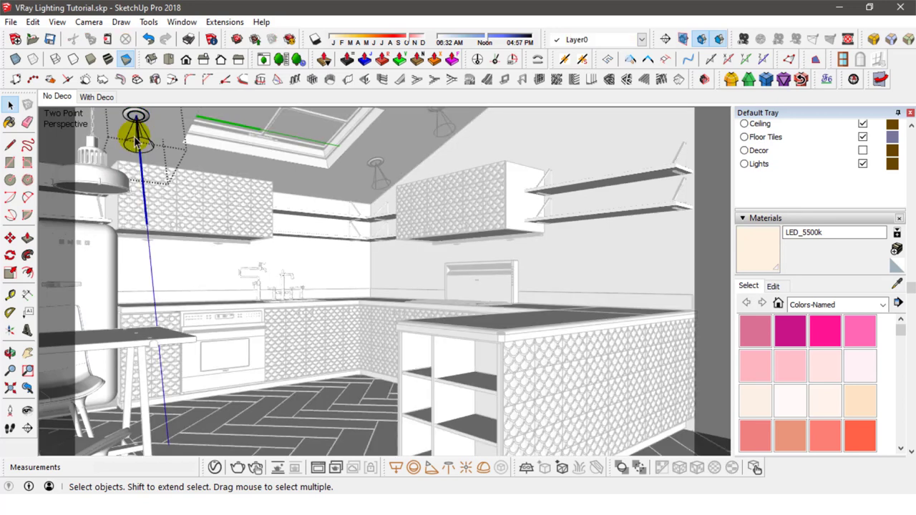
Give the pendant's Spot Lights a faint warm cream tint (1 / 0.968 / 0.92)
left_click(216, 468)
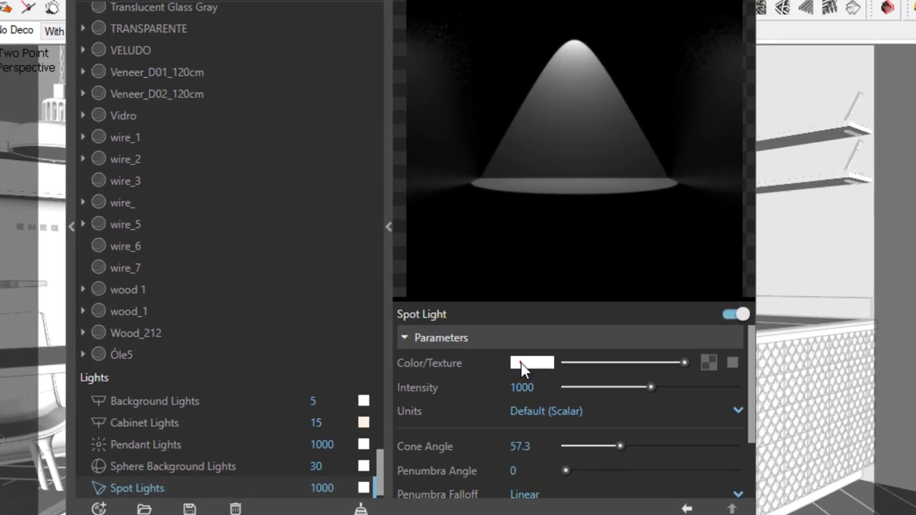
left_click(433, 344)
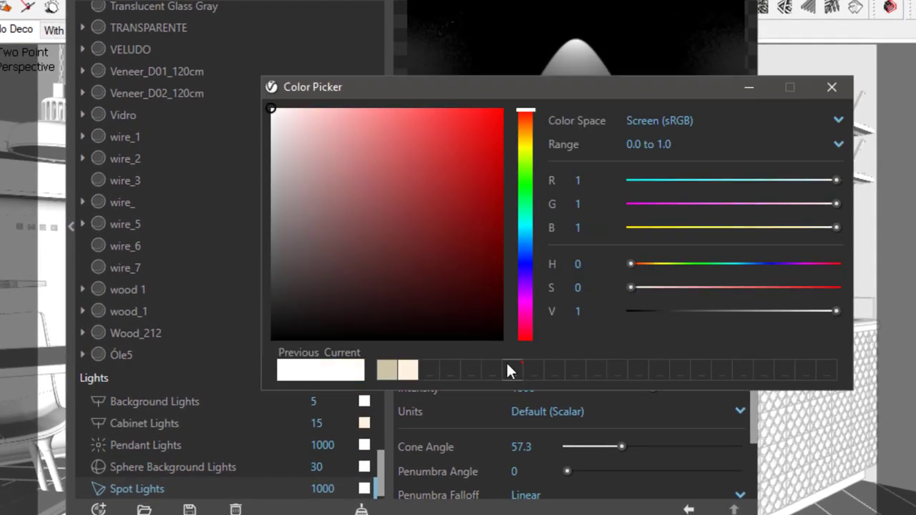
left_click(412, 371)
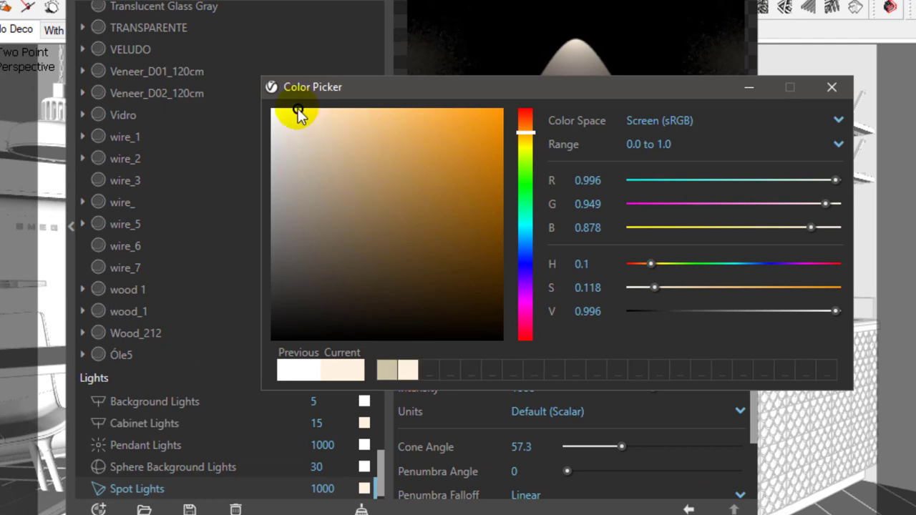
left_click_drag(298, 115, 286, 108)
left_click(830, 87)
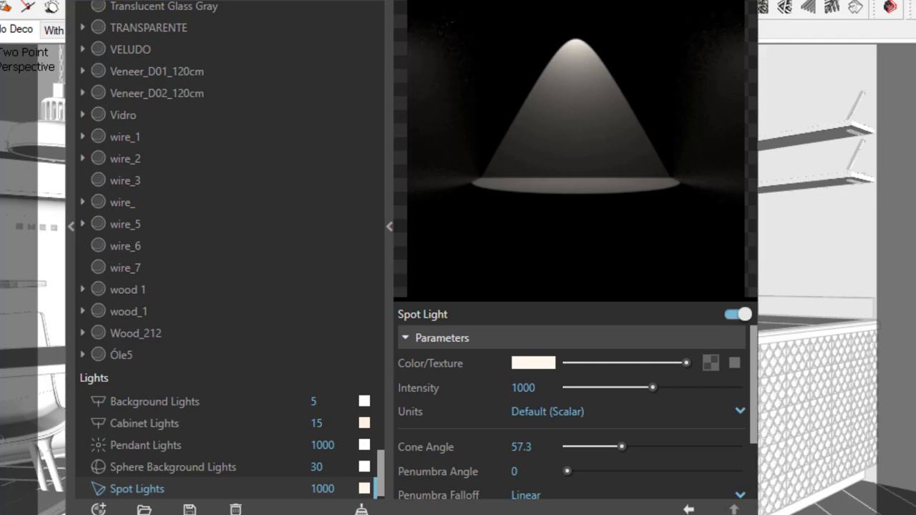
Set the Spot Lights' penumbra falloff to Smooth Cubic and shadow radius to 3
left_click(657, 299)
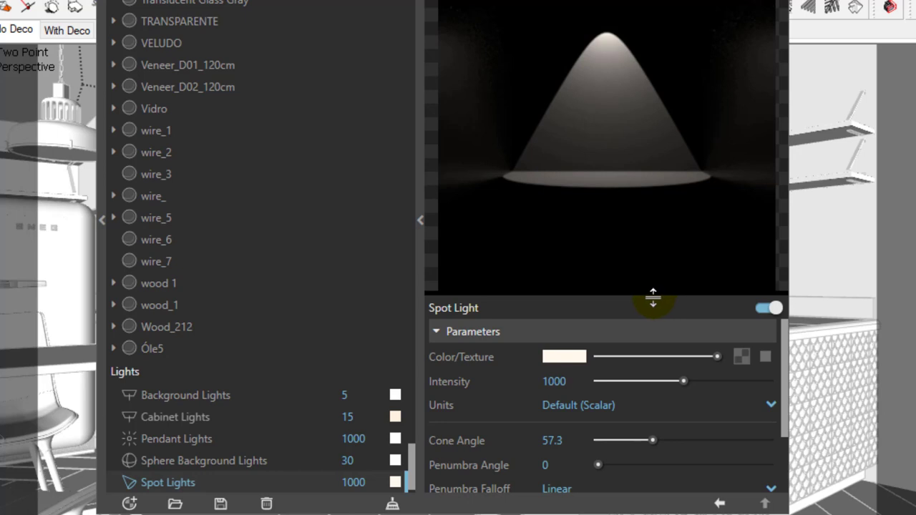
left_click_drag(654, 294, 653, 291)
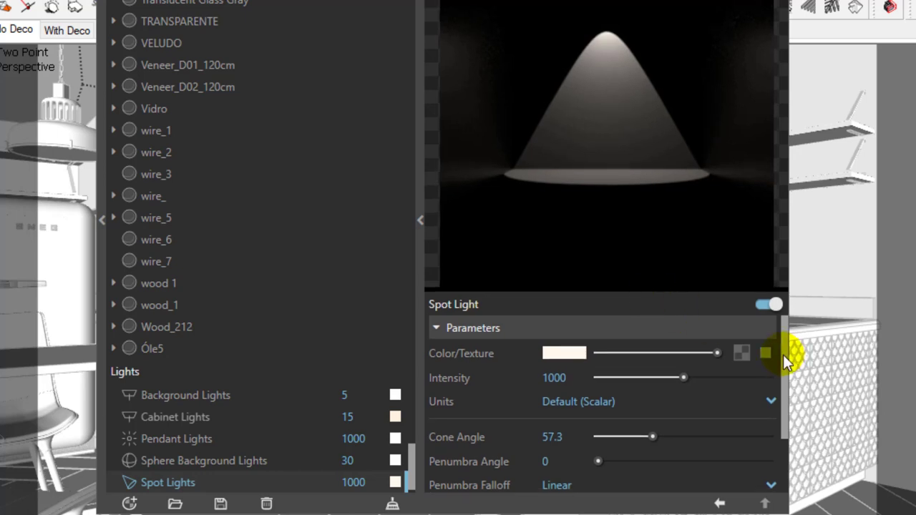
left_click_drag(783, 354, 787, 408)
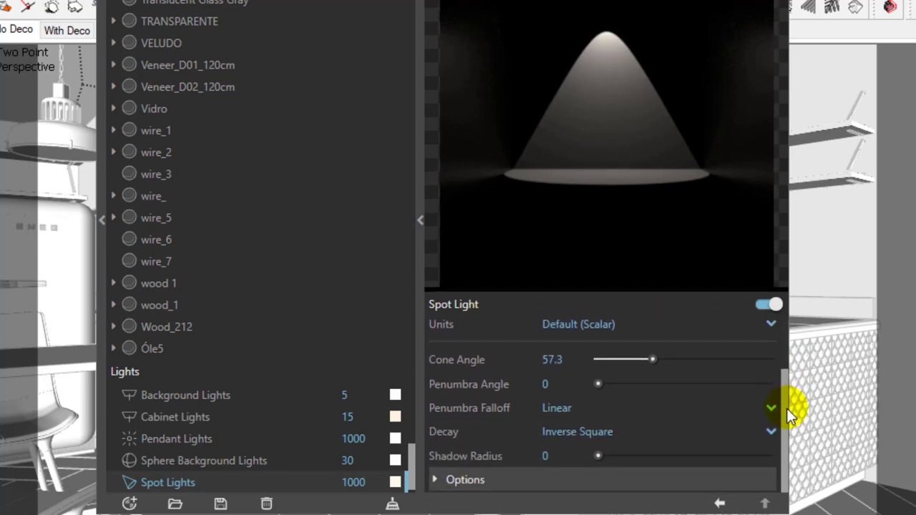
left_click(560, 408)
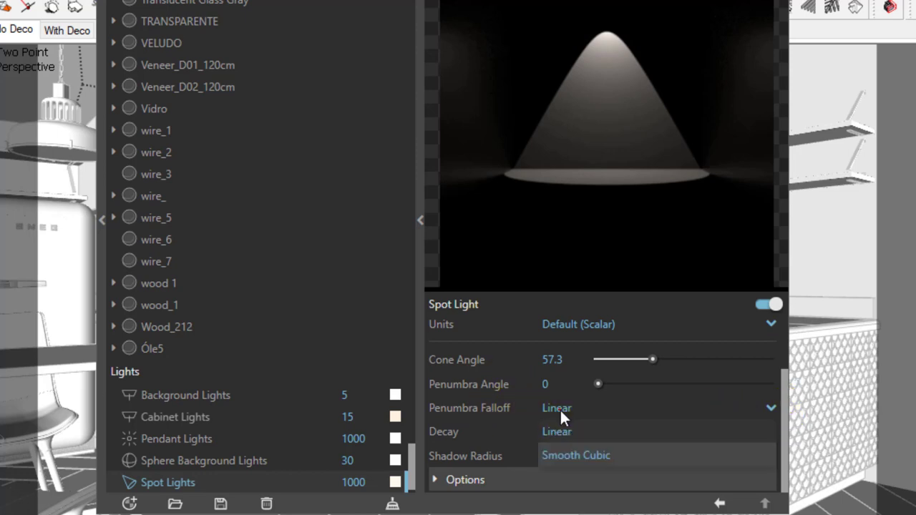
left_click(566, 451)
left_click(567, 451)
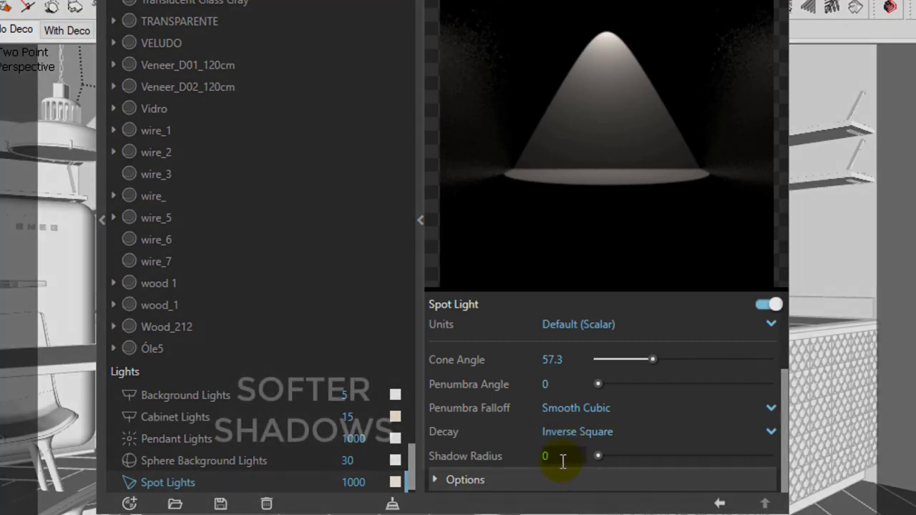
left_click(548, 459)
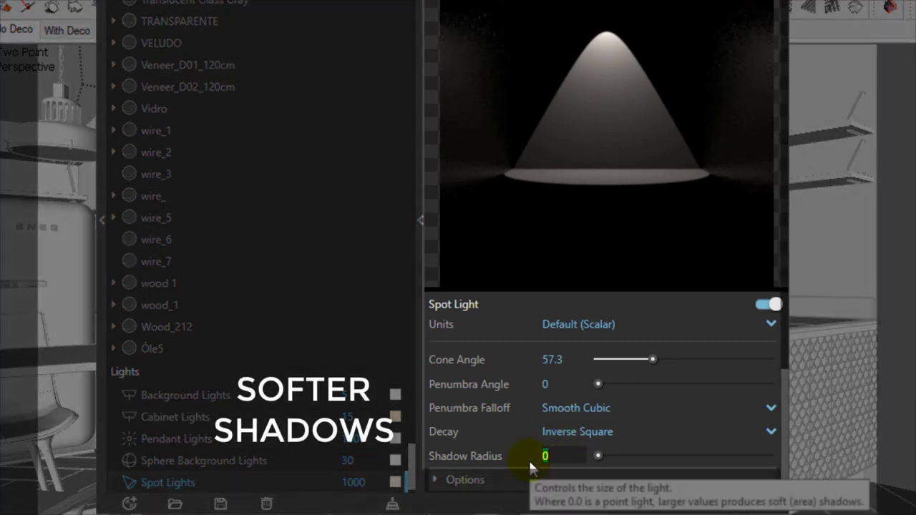
type("3")
key("Return")
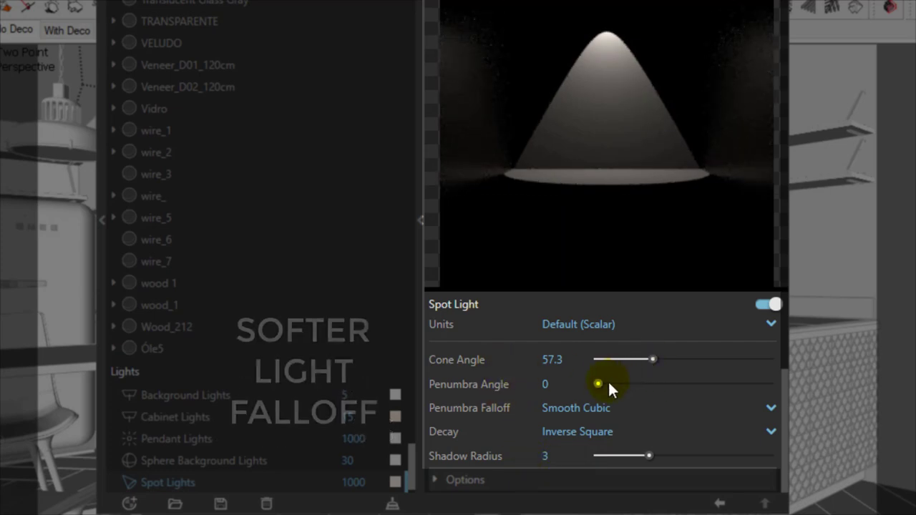
Adjust the Spot Lights to a 38.4 cone angle and 17.28 penumbra angle
left_click_drag(598, 384, 589, 383)
left_click_drag(654, 359, 640, 359)
left_click_drag(598, 385, 609, 382)
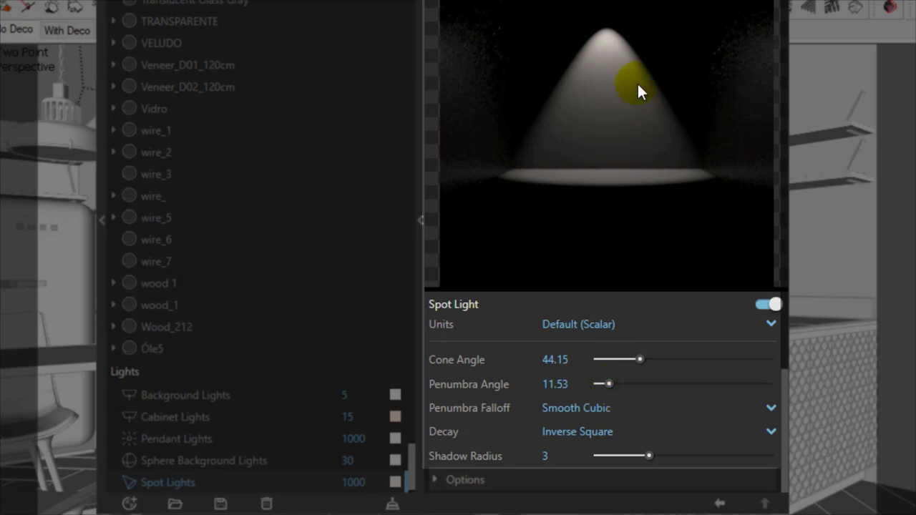
left_click_drag(607, 385, 634, 366)
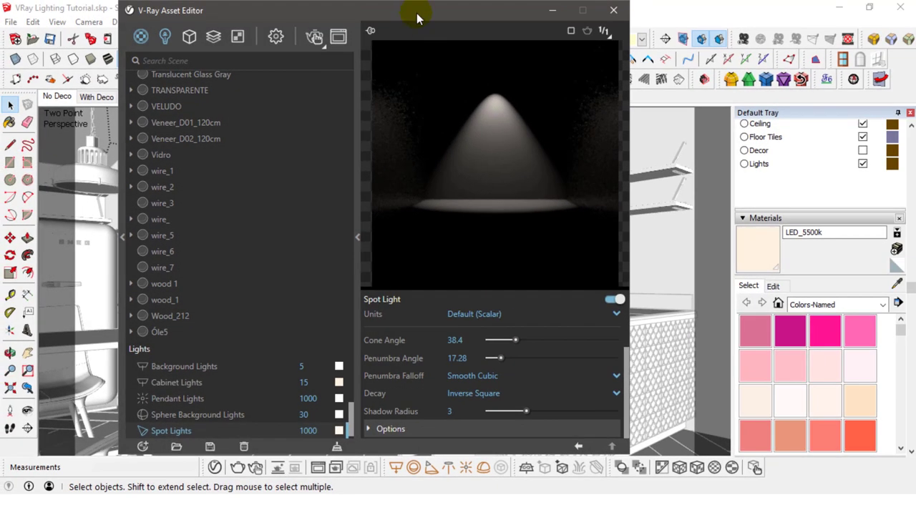
Narrow the Spot Lights to a 33.6 cone angle with a 24.96 penumbra angle
left_click_drag(416, 13, 686, 38)
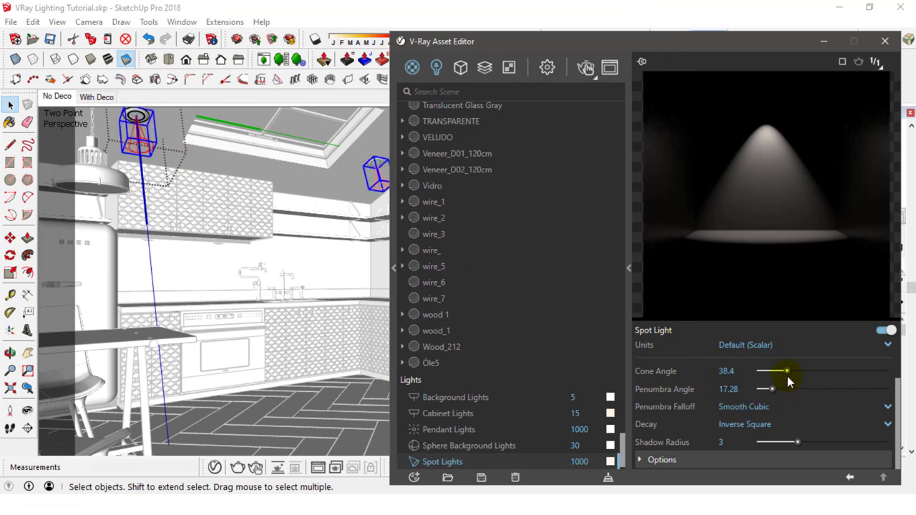
left_click_drag(787, 371, 783, 371)
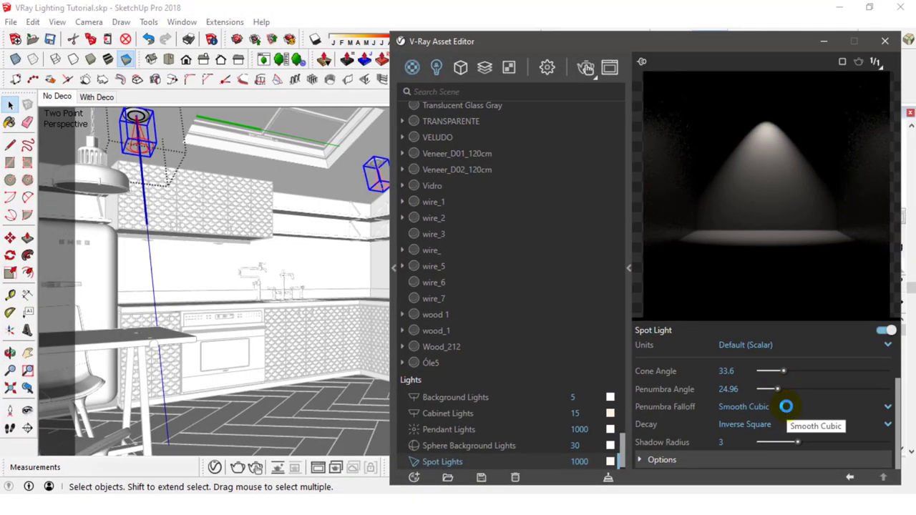
left_click(657, 460)
scroll(790, 428, "down", 2)
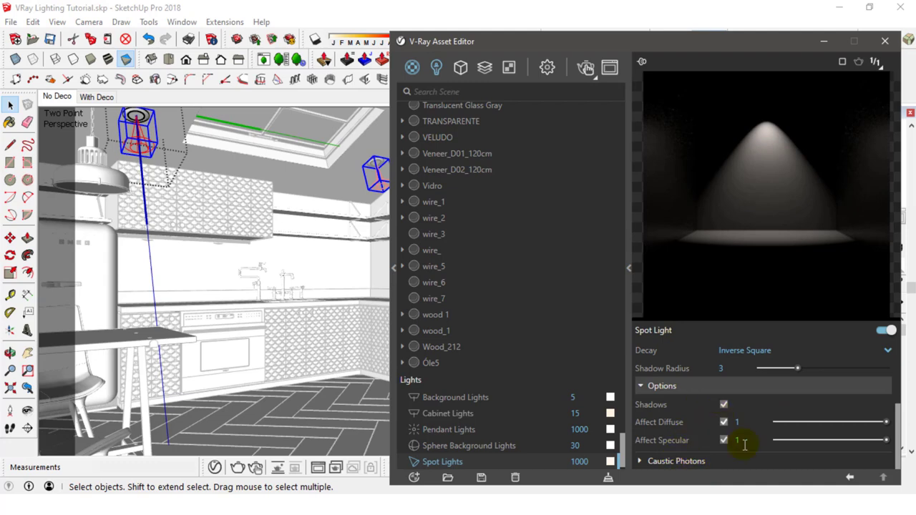
Select the pendant lamp and give its Pendant Lights a warm peach colour
left_click(885, 42)
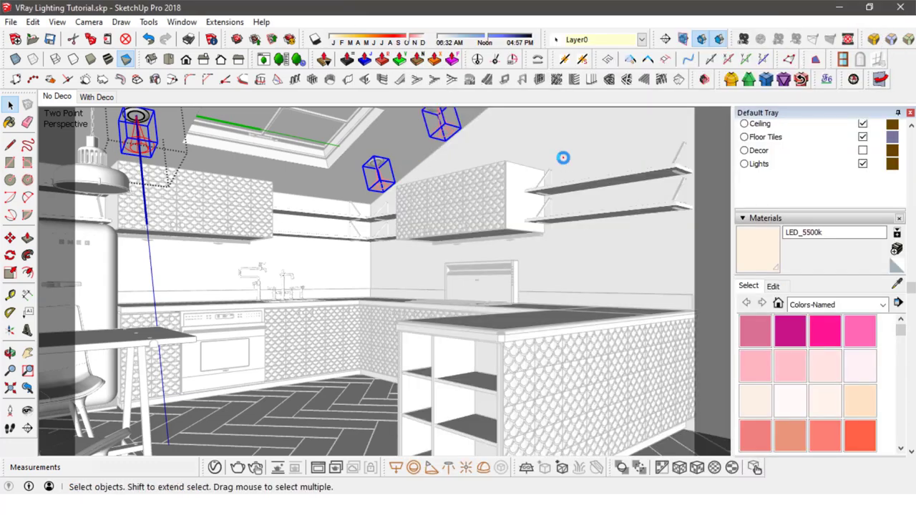
left_click(559, 141)
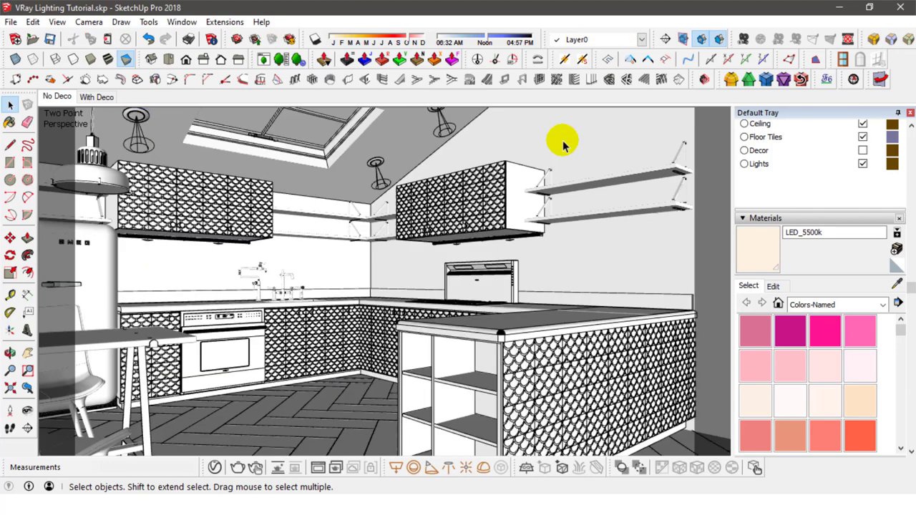
left_click(106, 179)
left_click(215, 468)
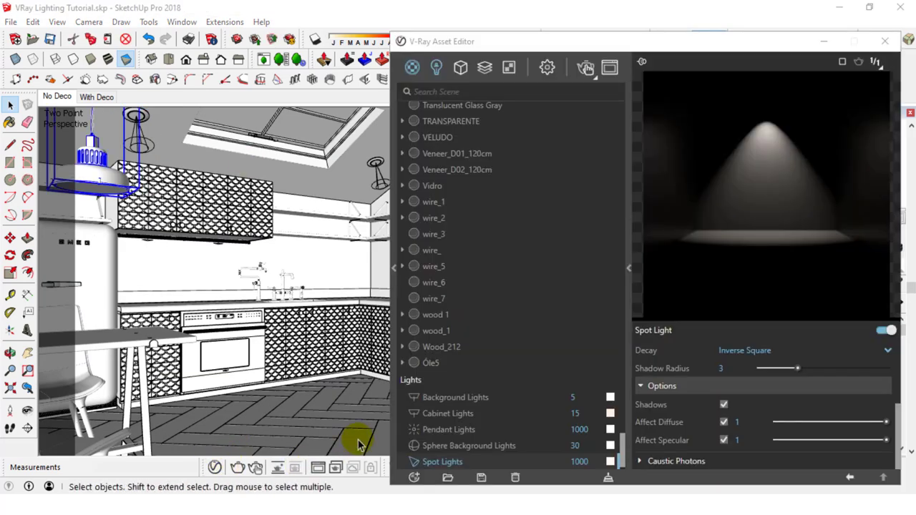
left_click(453, 431)
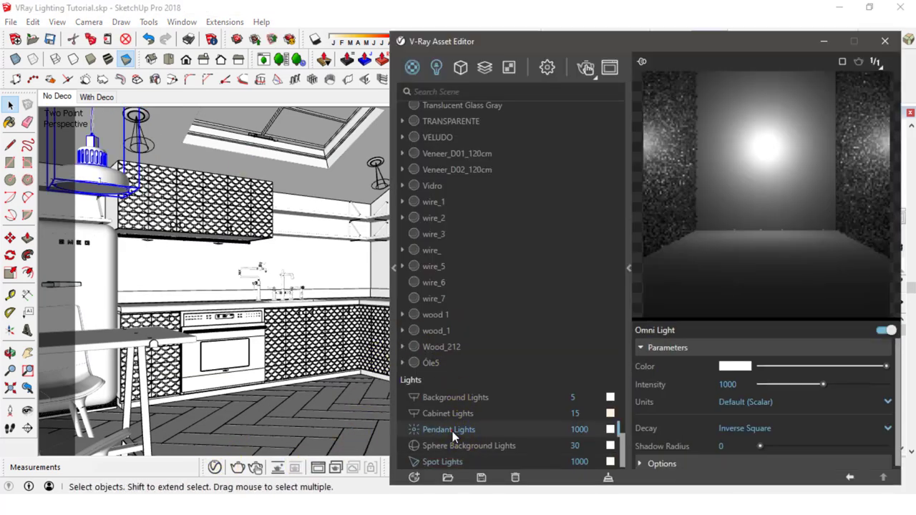
left_click_drag(755, 45, 627, 22)
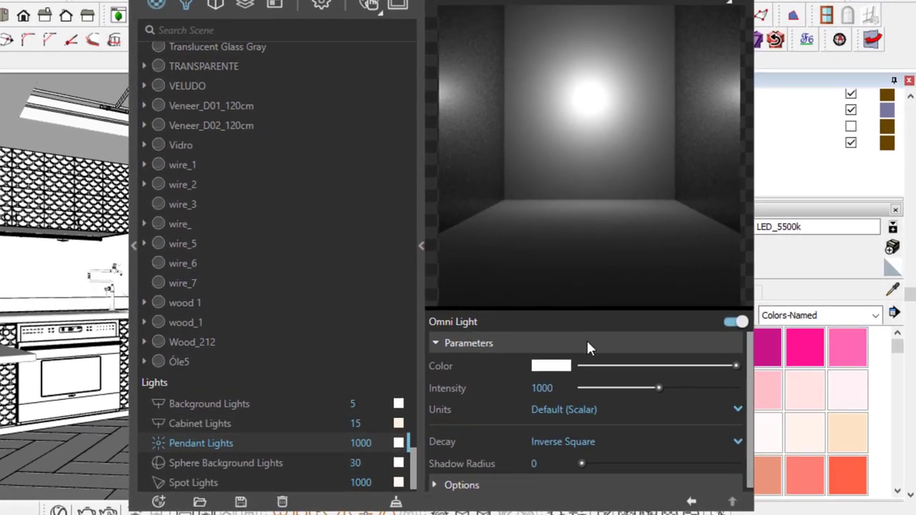
left_click(608, 358)
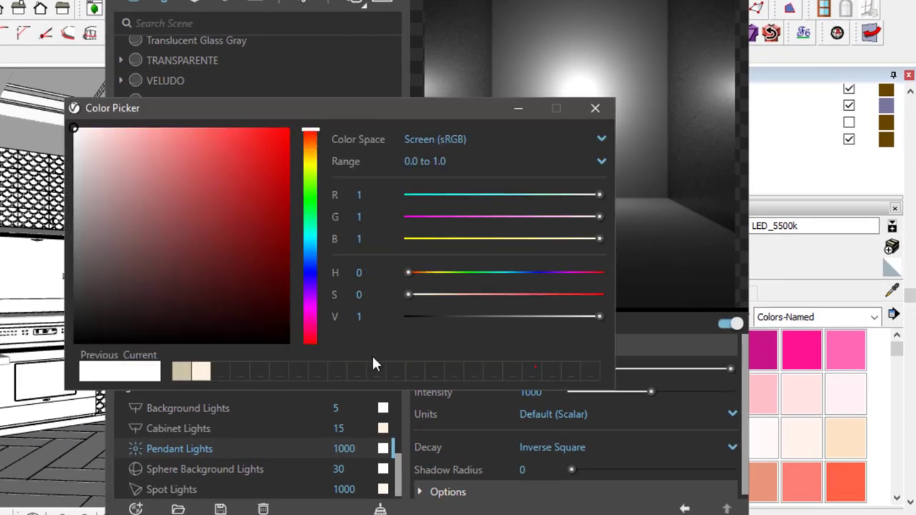
left_click(200, 379)
left_click(595, 108)
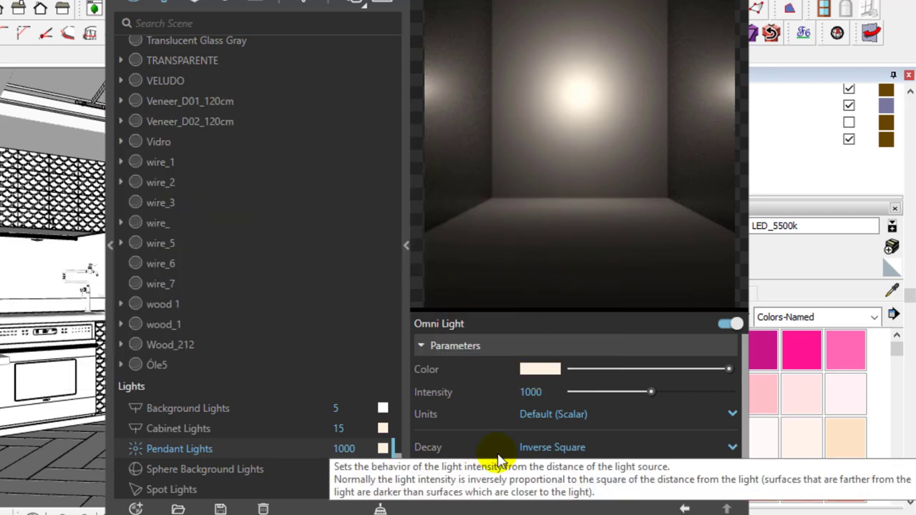
Keep Inverse Square decay, set the Pendant Lights' shadow radius to 5, and close the editor
left_click(547, 451)
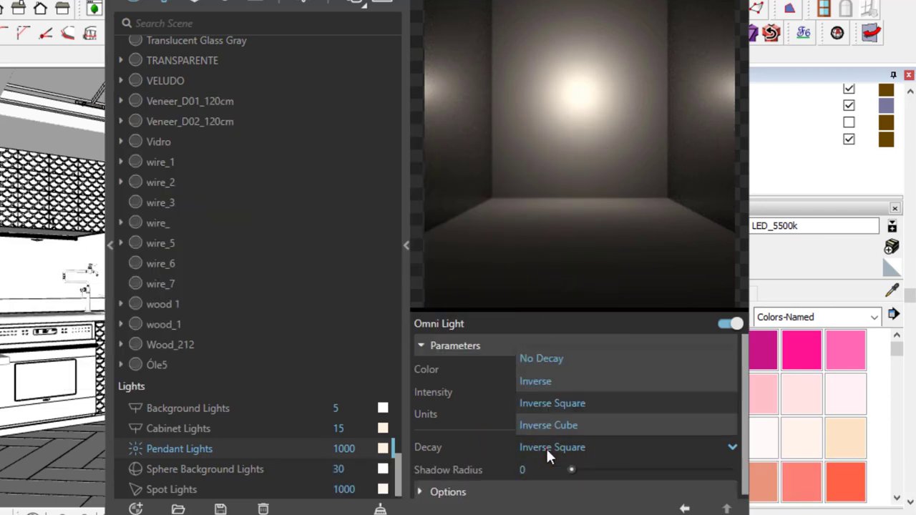
left_click(554, 403)
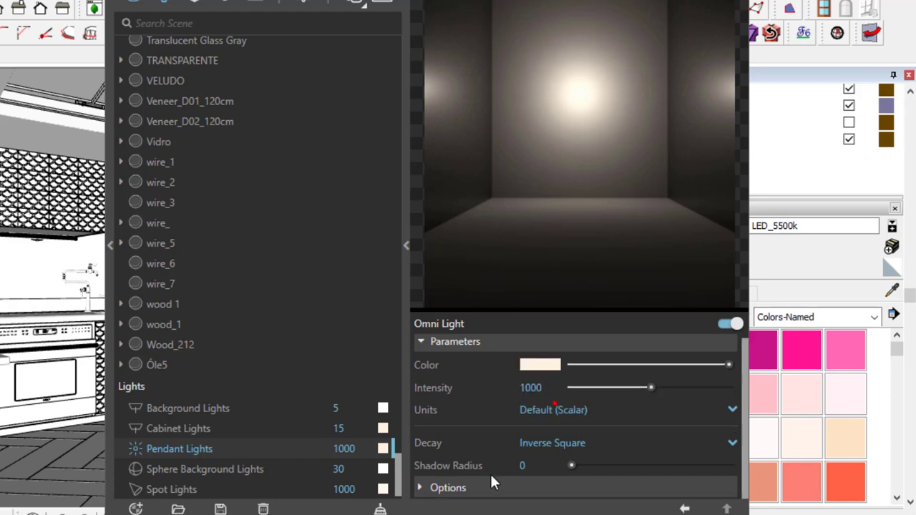
left_click(524, 467)
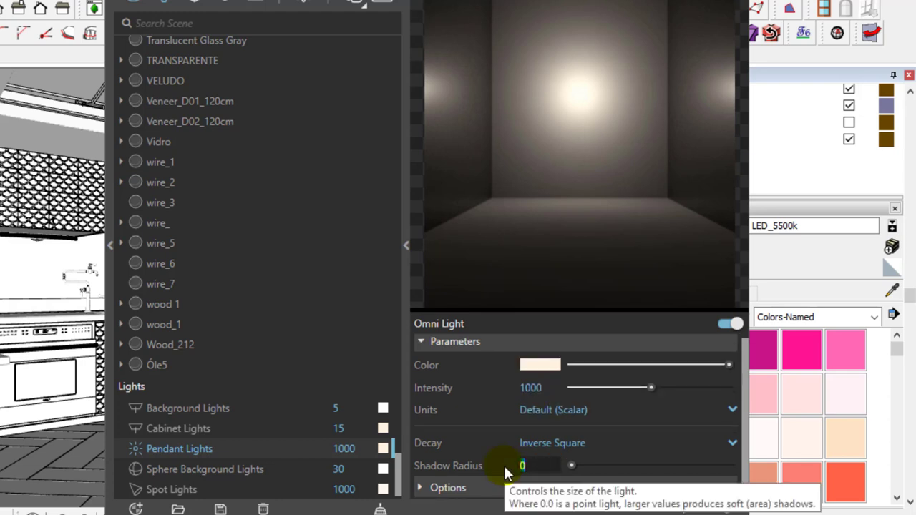
type("3")
key("Return")
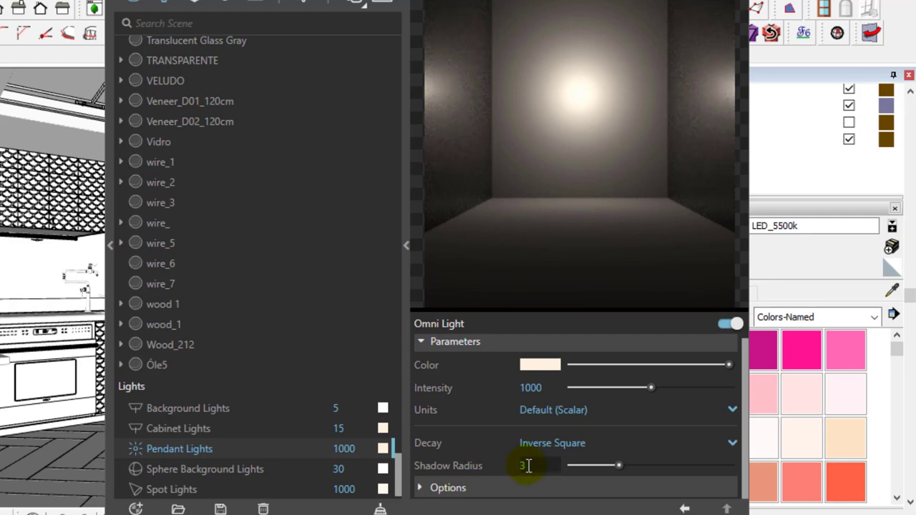
type("5")
key("Return")
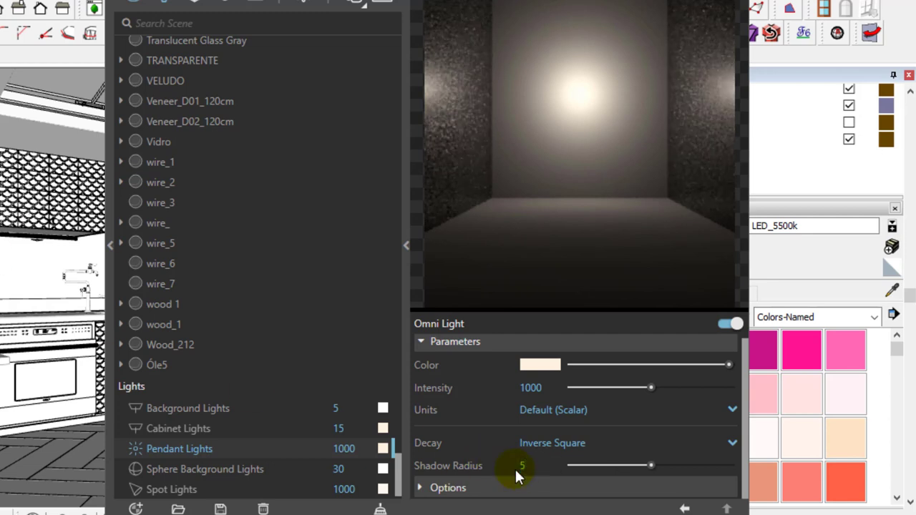
left_click(439, 492)
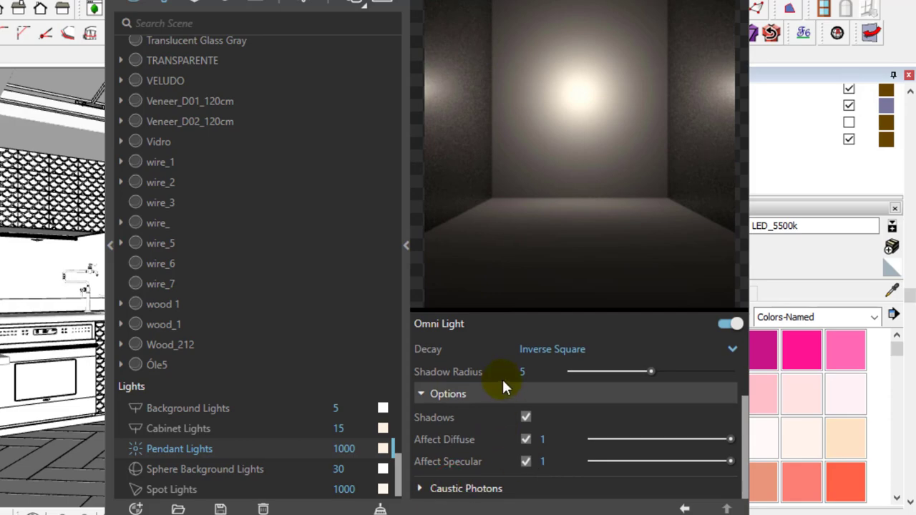
scroll(578, 389, "up", 3)
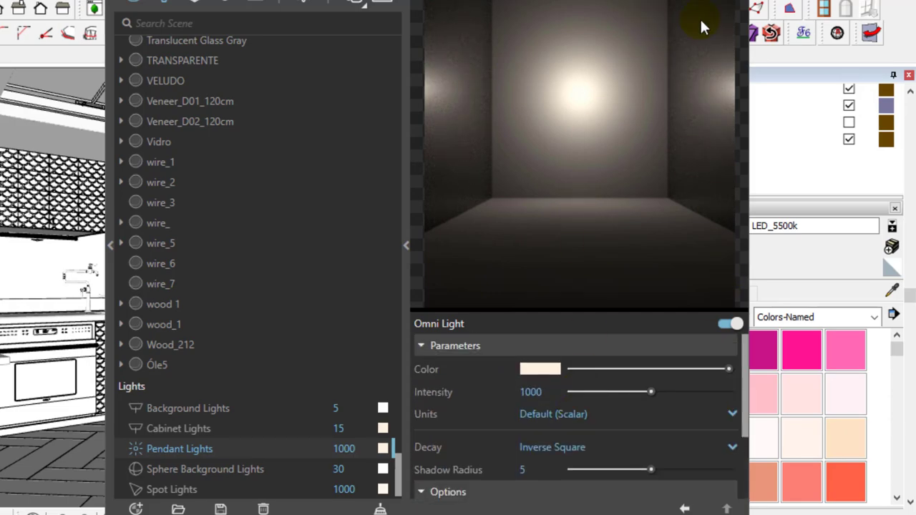
left_click(716, 4)
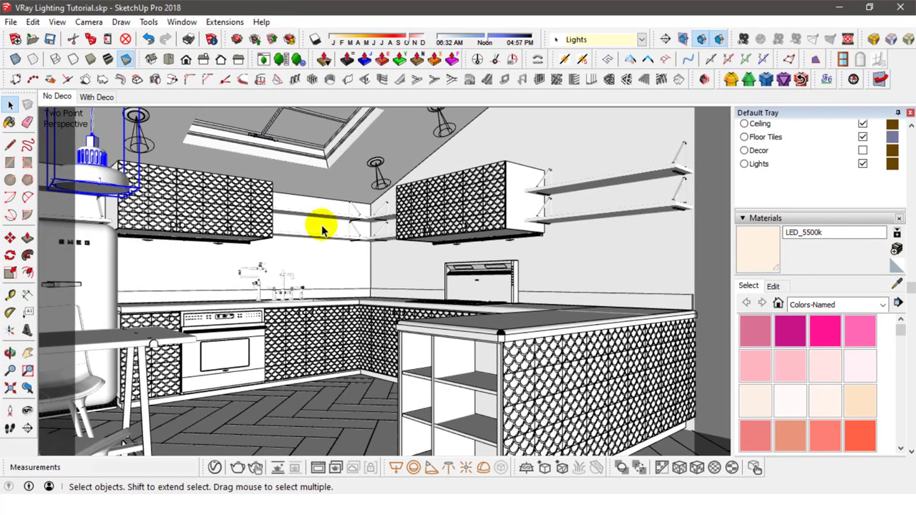
Deselect the pendant and restore the No Deco kitchen view
key("ctrl+t")
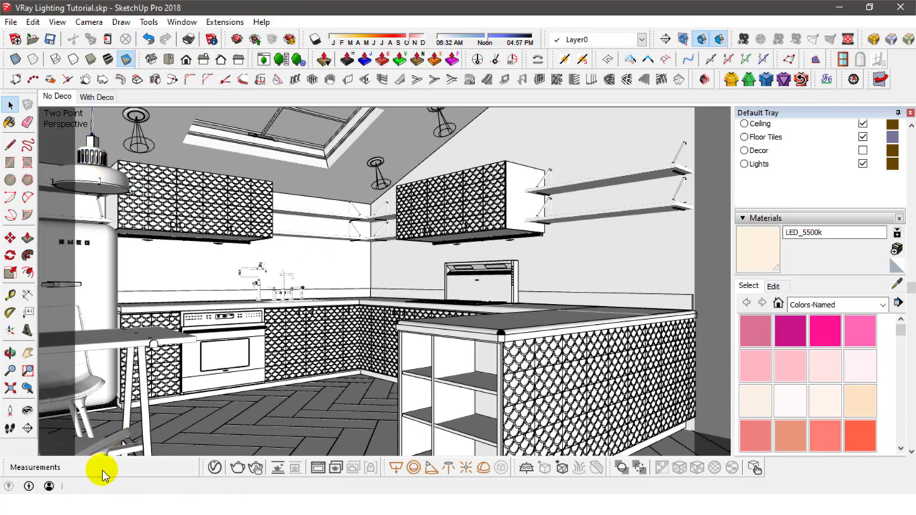
left_click(27, 410)
left_click_drag(430, 215, 344, 327)
left_click(85, 106)
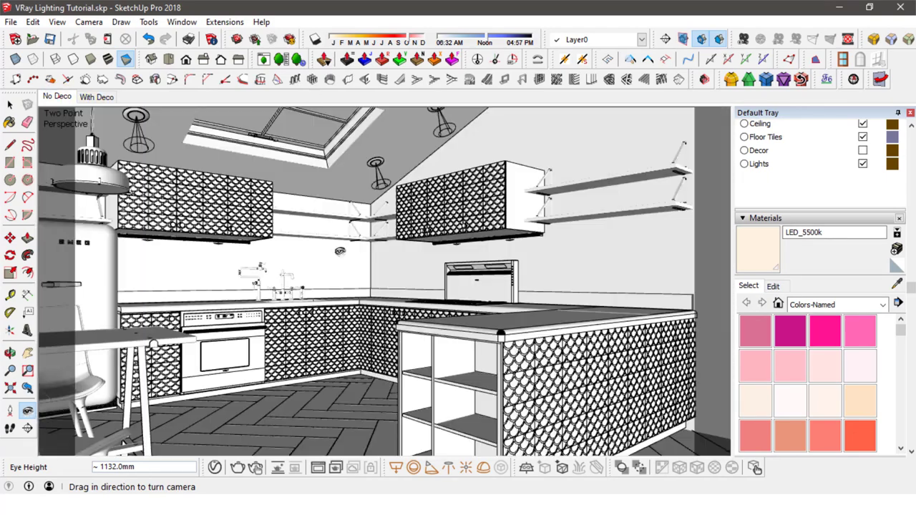
Give the Sphere Background Lights a slightly warmer peach colour
left_click(214, 467)
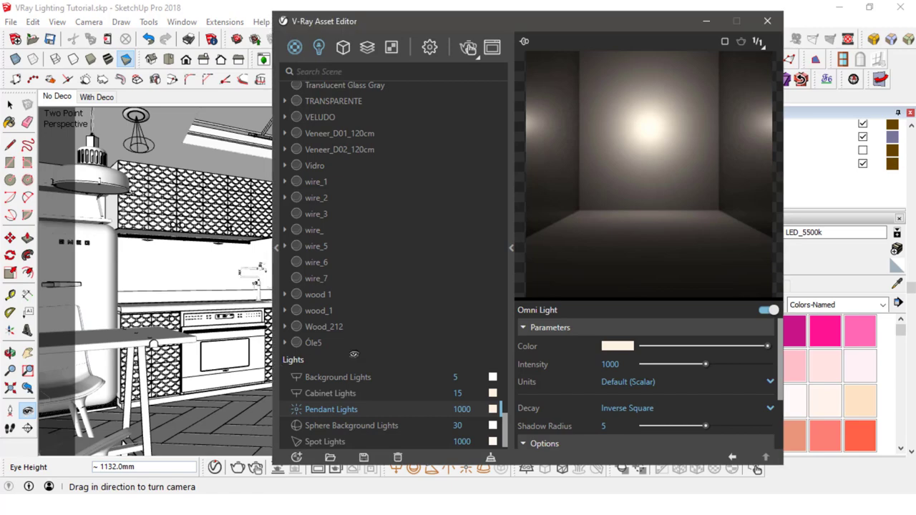
left_click(352, 427)
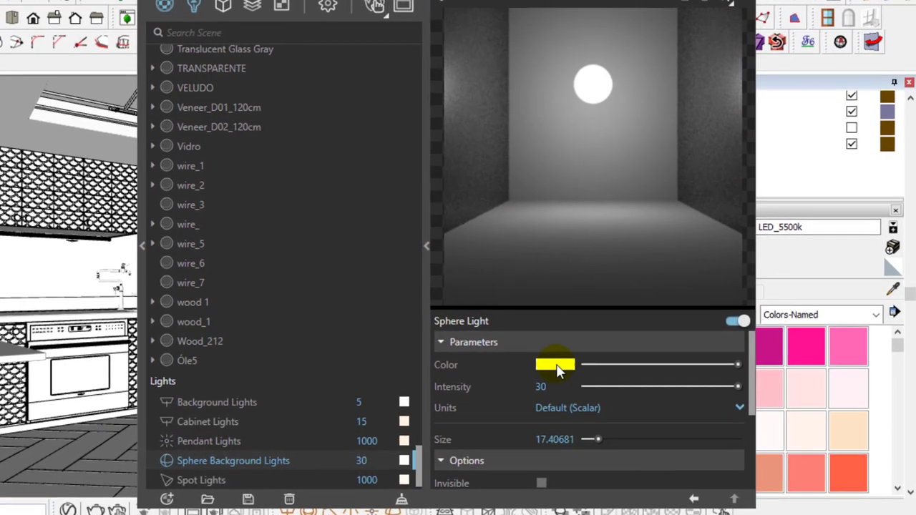
left_click(554, 367)
left_click(226, 368)
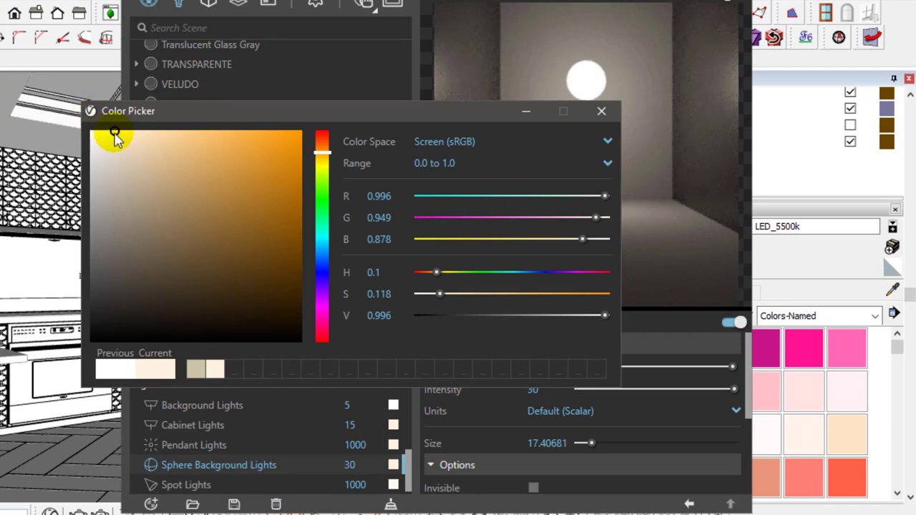
left_click_drag(114, 133, 126, 133)
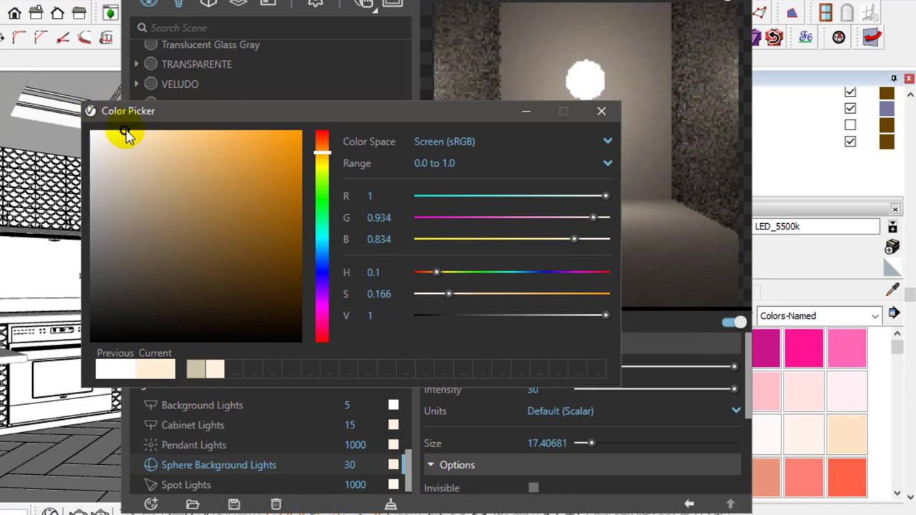
left_click(601, 111)
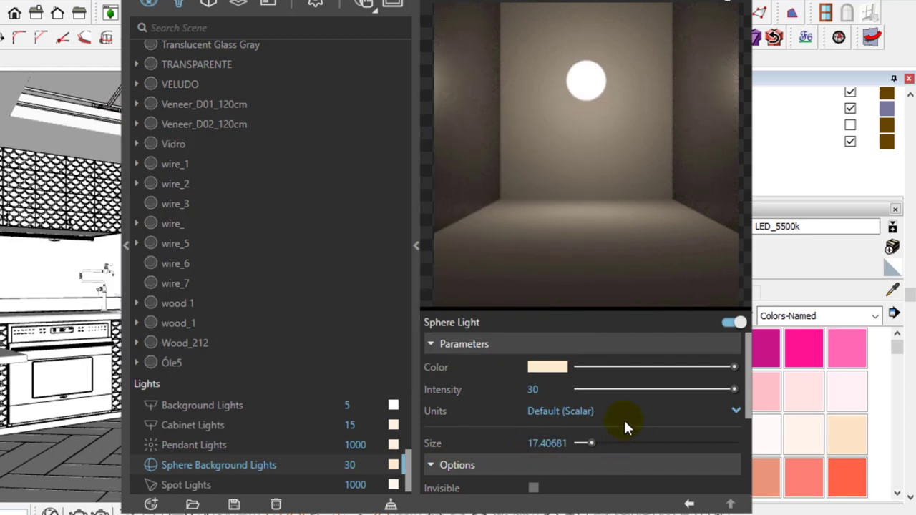
Make the Sphere Background Lights invisible and stop them affecting reflections
scroll(516, 466, "down", 3)
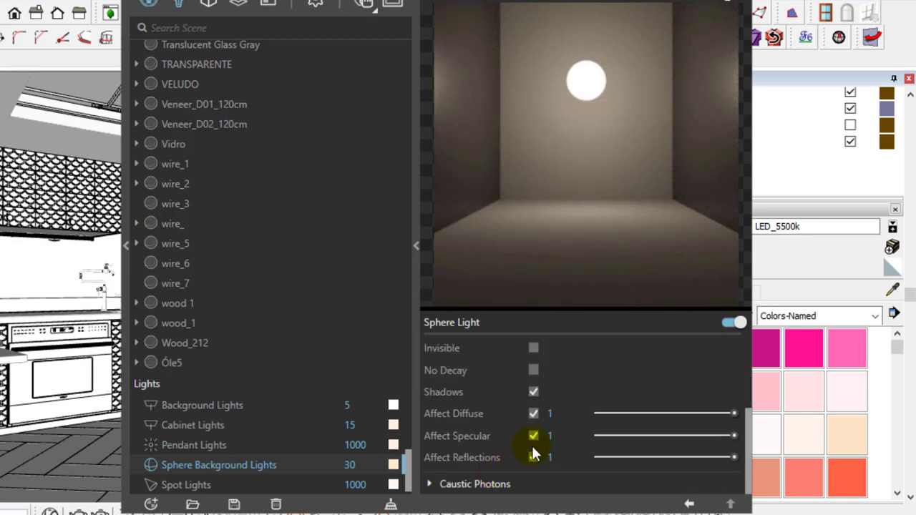
left_click(533, 349)
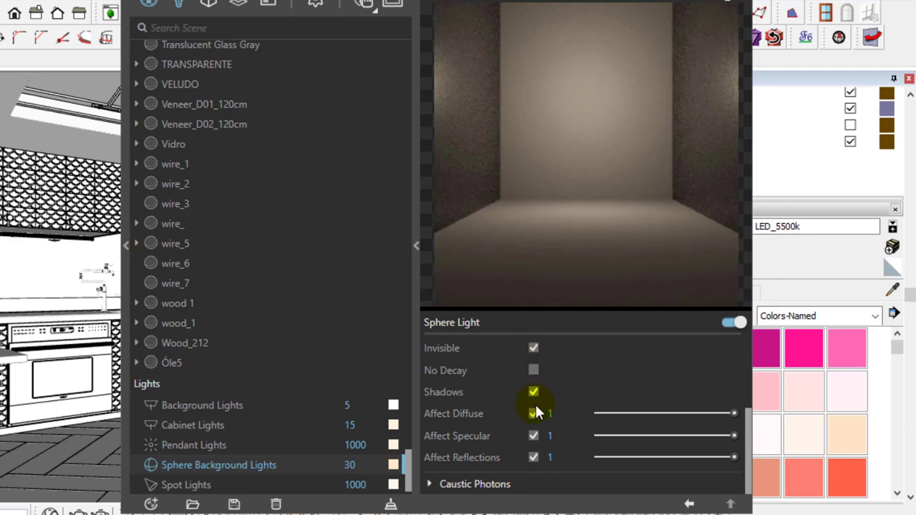
left_click(534, 458)
scroll(585, 429, "up", 2)
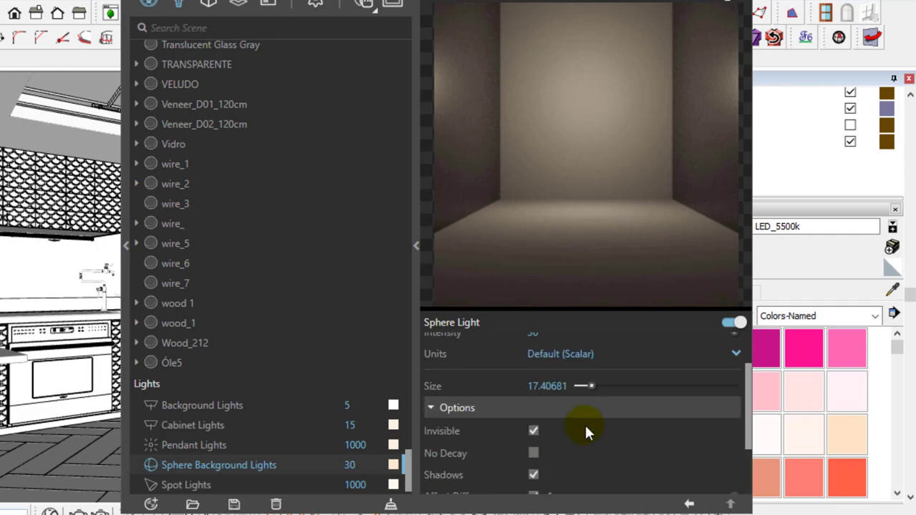
scroll(566, 430, "up", 2)
left_click(458, 466)
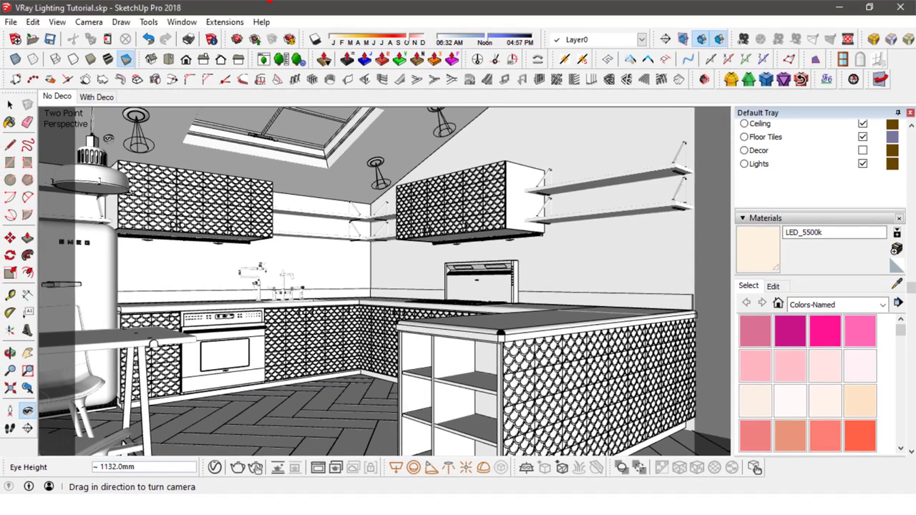
Run a V-Ray test render, compare it with earlier render 2, then close the frame buffer
left_click(10, 104)
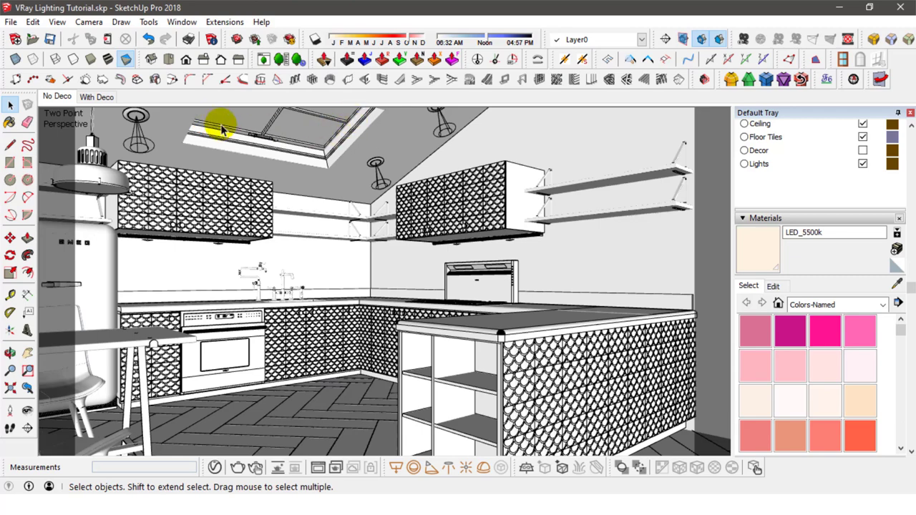
left_click(318, 469)
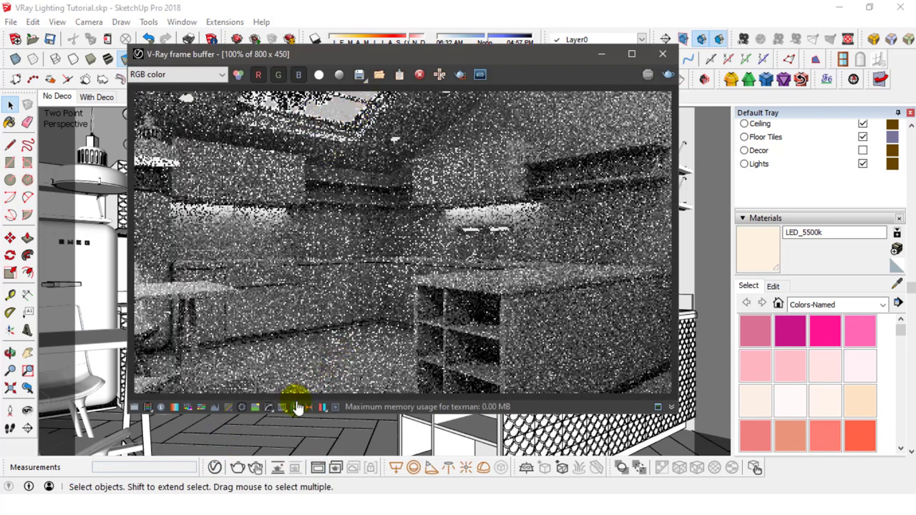
left_click(297, 407)
left_click_drag(270, 59, 325, 63)
double_click(108, 186)
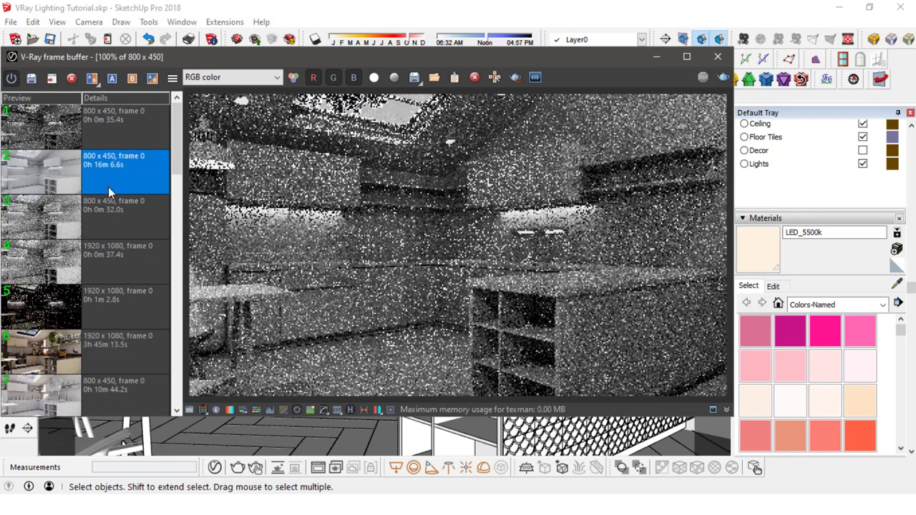
left_click(350, 411)
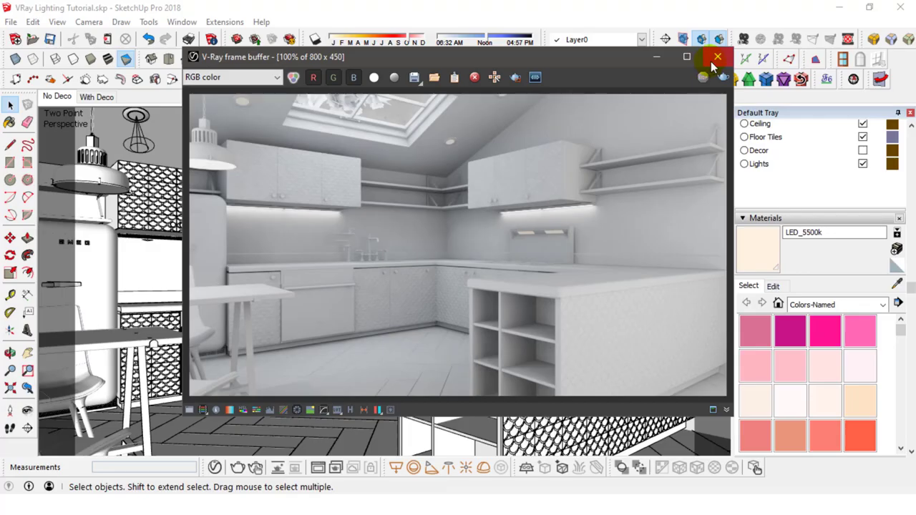
left_click(718, 57)
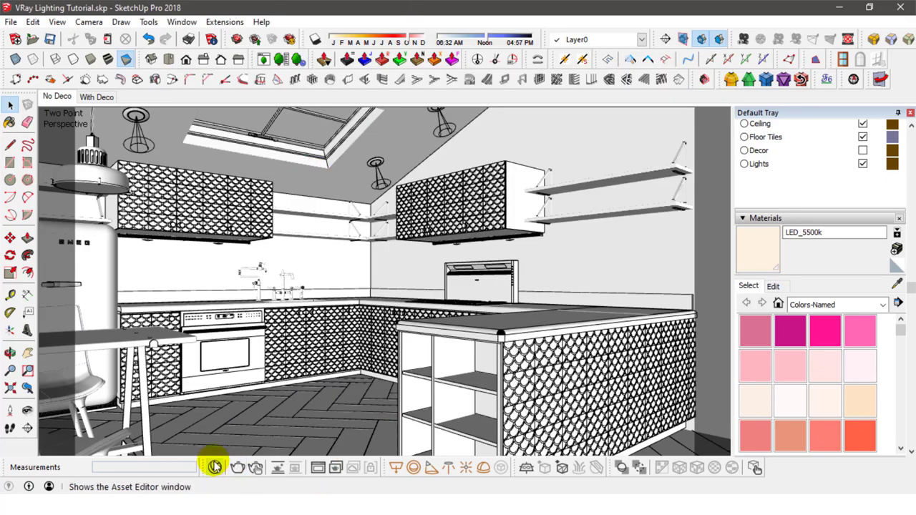
Delete the two light boxes outside the house
scroll(409, 172, "down", 10)
middle_click_drag(409, 172, 251, 293)
scroll(499, 392, "up", 2)
scroll(499, 392, "down", 6)
left_click_drag(243, 262, 224, 396)
key("Delete")
scroll(447, 346, "up", 8)
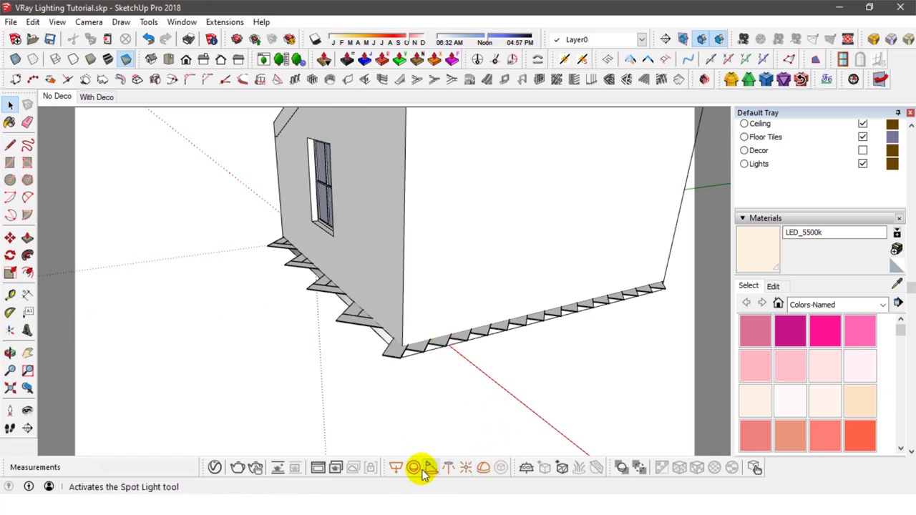
Place a V-Ray Dome Light on the roof edge, select it, and return to No Deco
left_click(483, 467)
middle_click_drag(525, 184, 526, 300)
left_click(530, 246)
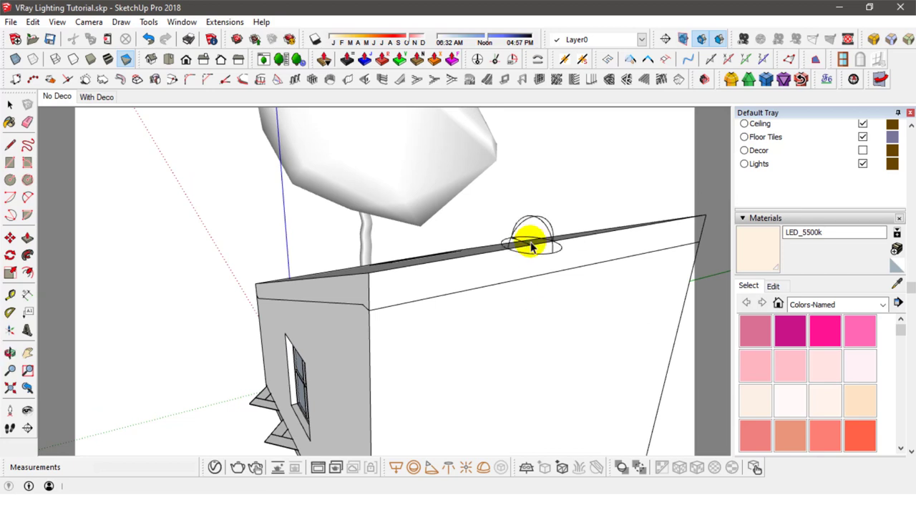
key("space")
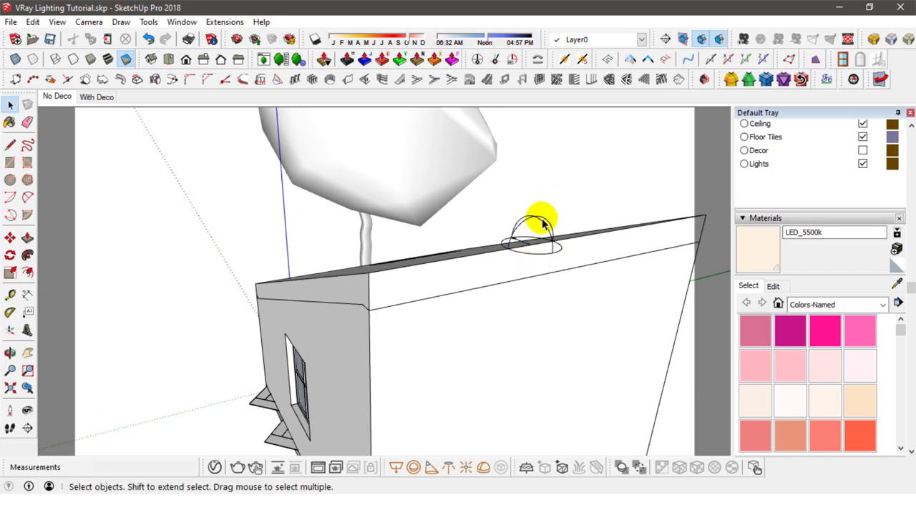
left_click(540, 226)
left_click(52, 96)
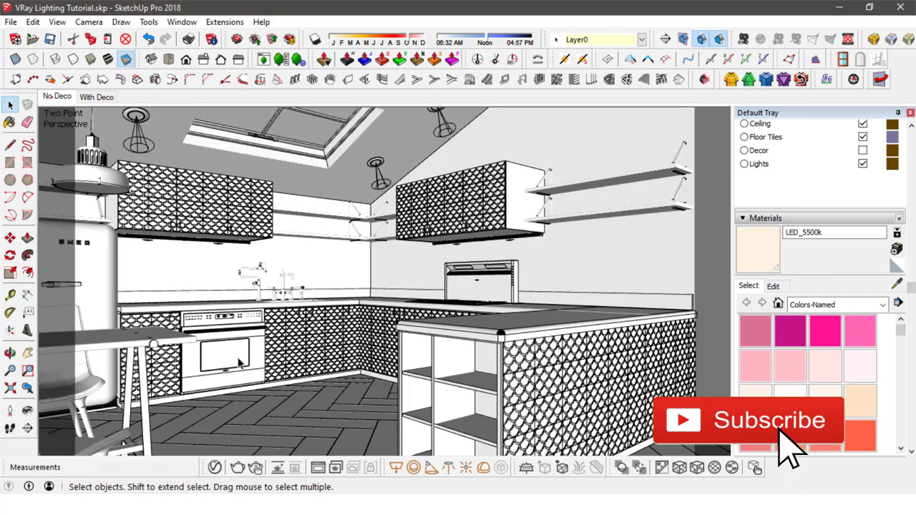
Load the_sky_is_on_fire_8k.hdr from the VISMAT HDRI folder as the Dome Light's colour texture
left_click(215, 467)
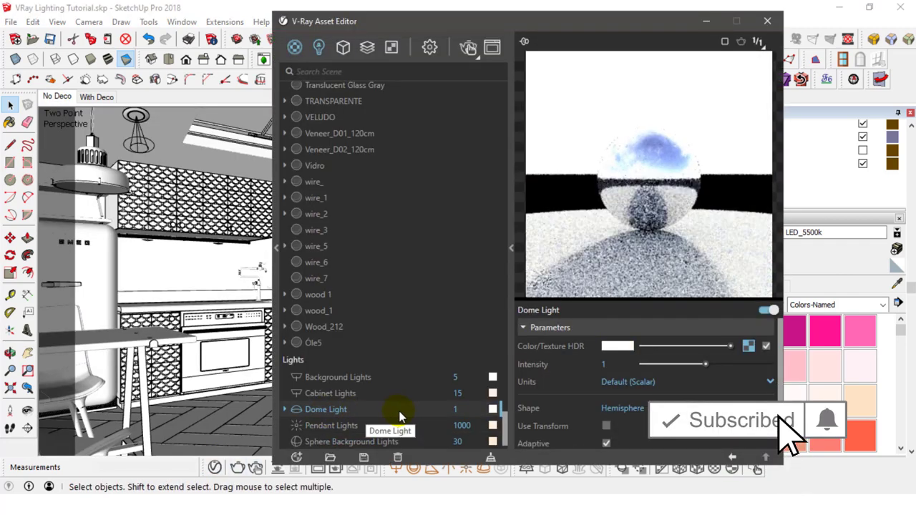
left_click_drag(636, 20, 544, 9)
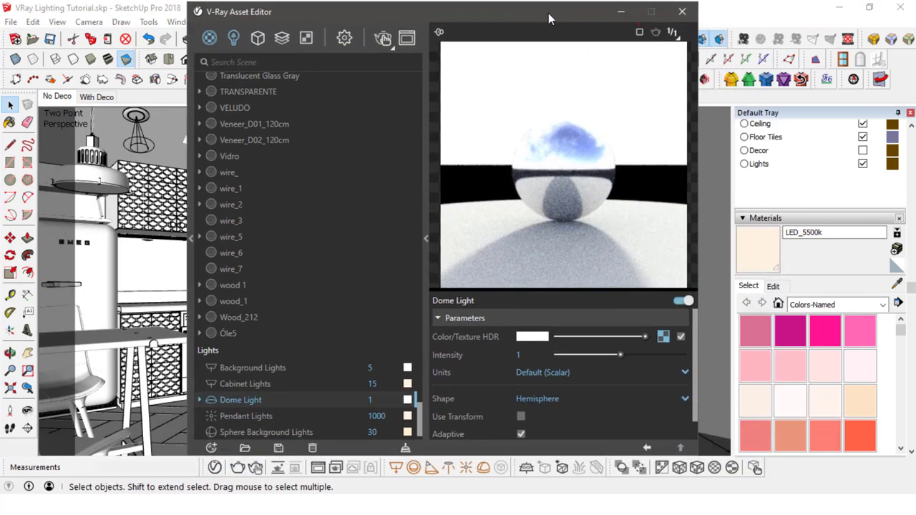
left_click(654, 337)
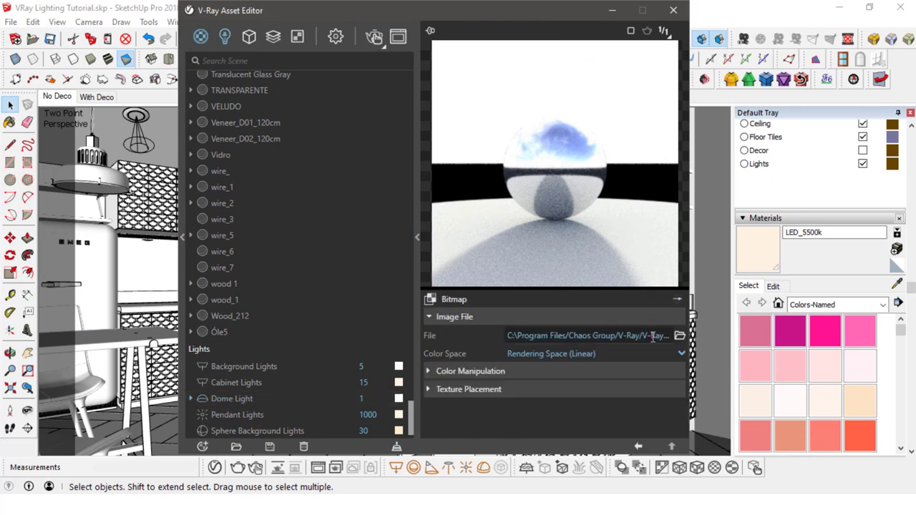
left_click(680, 336)
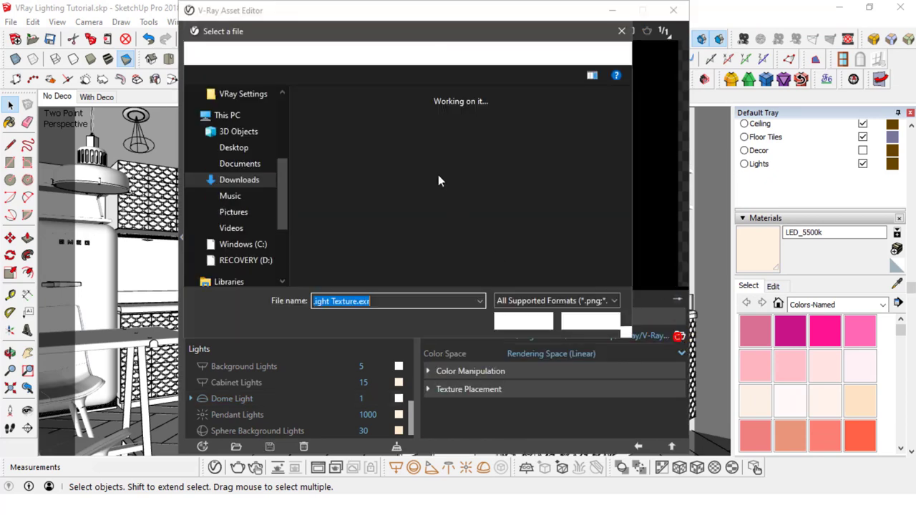
left_click(232, 169)
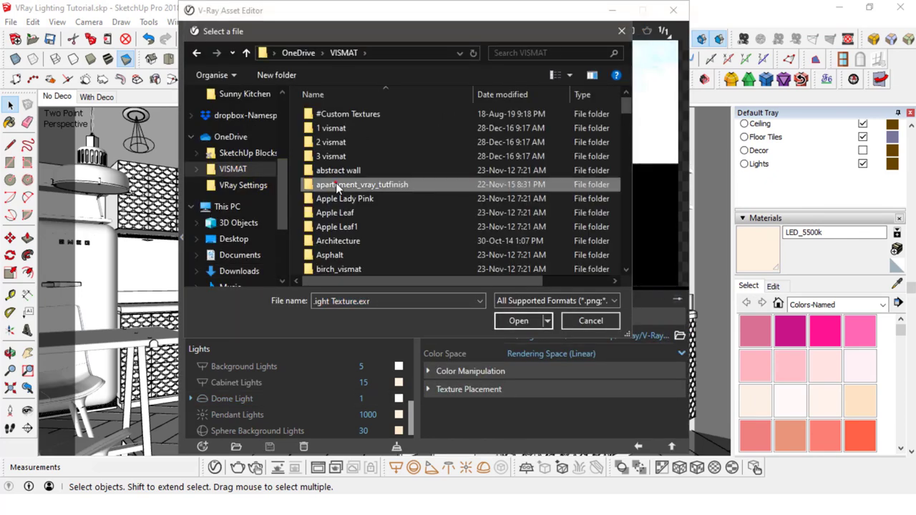
scroll(329, 128, "down", 5)
double_click(329, 125)
left_click_drag(623, 120, 621, 257)
left_click(501, 184)
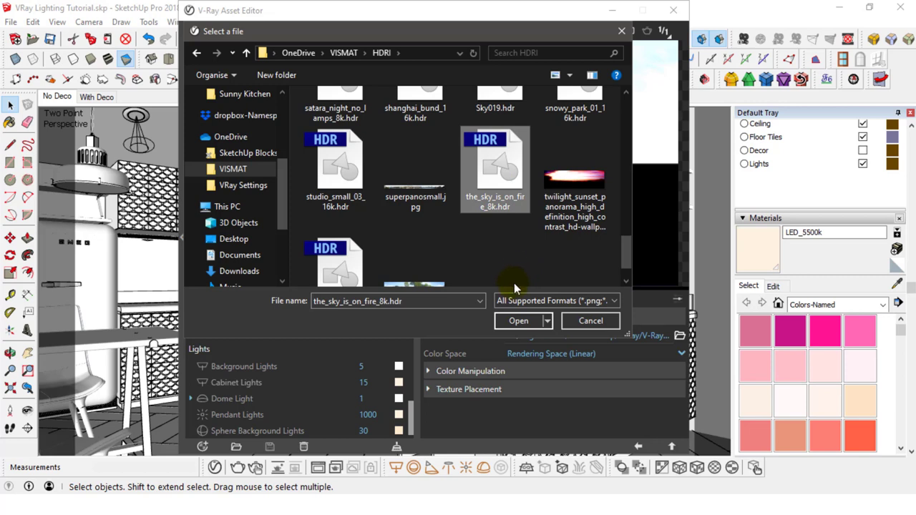
left_click(516, 322)
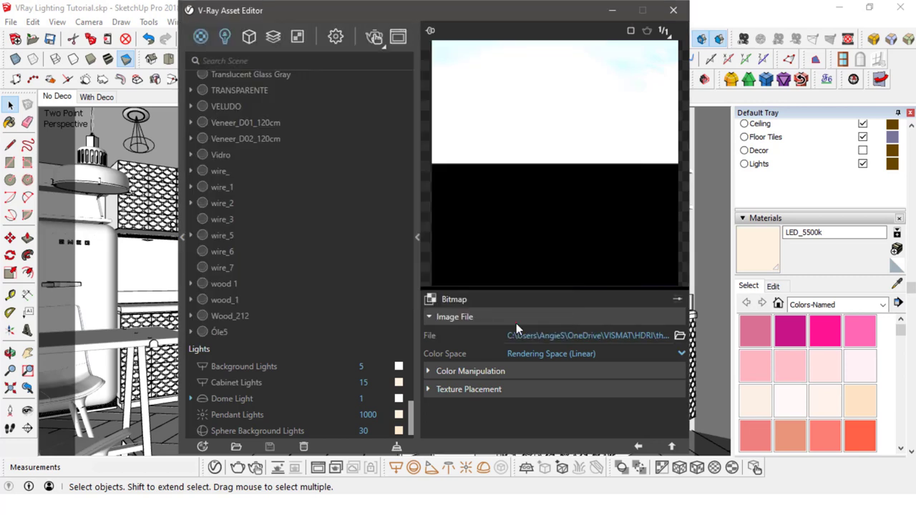
left_click(533, 259)
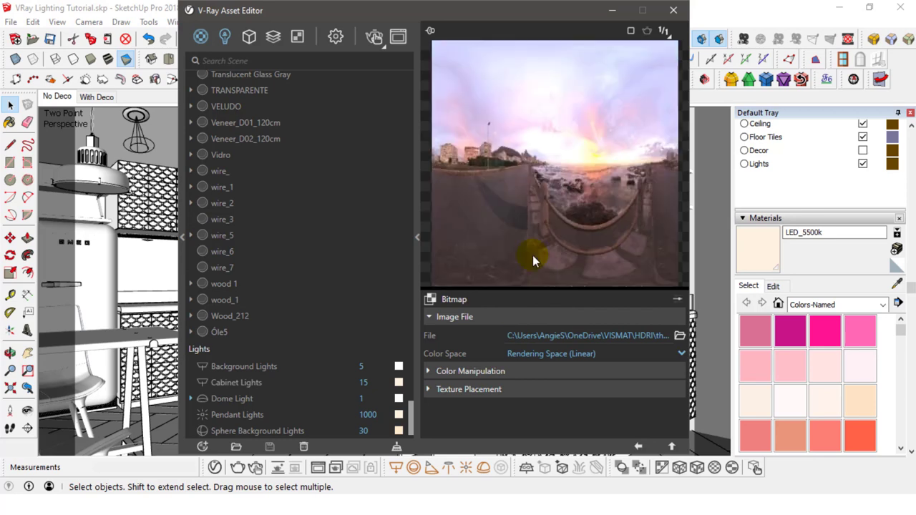
left_click_drag(536, 133, 491, 141)
Set the Dome Light intensity to 2, after briefly trying 3
left_click(639, 448)
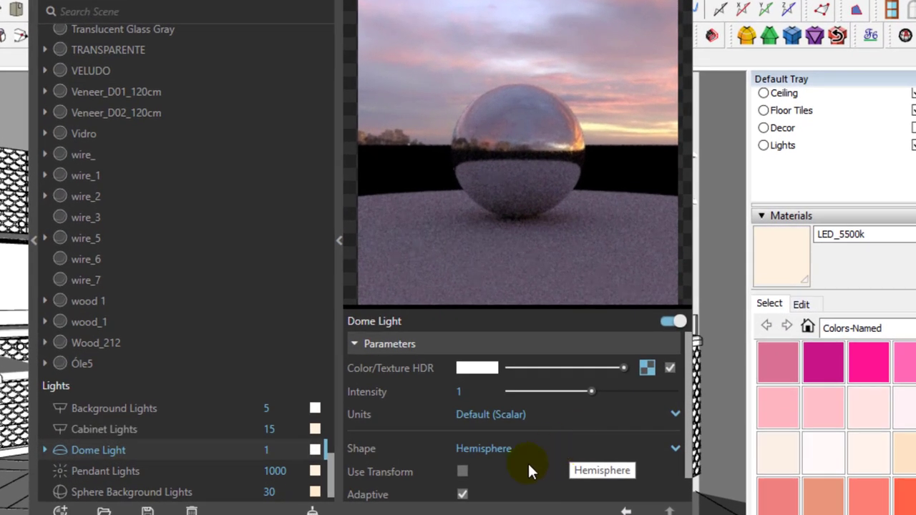
scroll(523, 472, "down", 1)
left_click(429, 491)
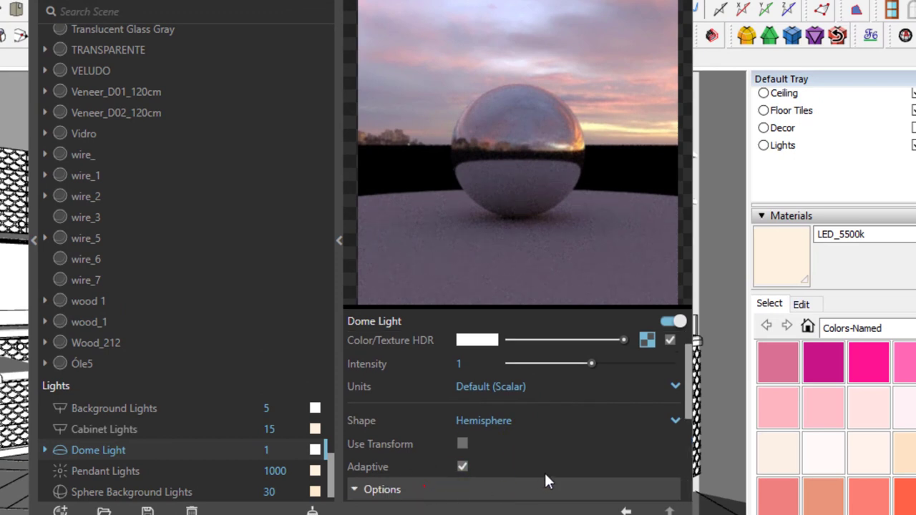
scroll(546, 479, "down", 3)
left_click(522, 368)
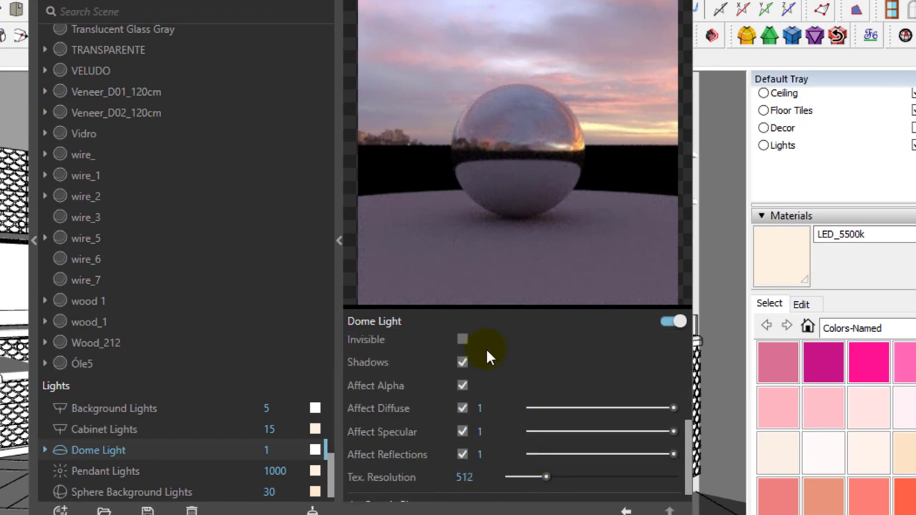
scroll(424, 490, "down", 1)
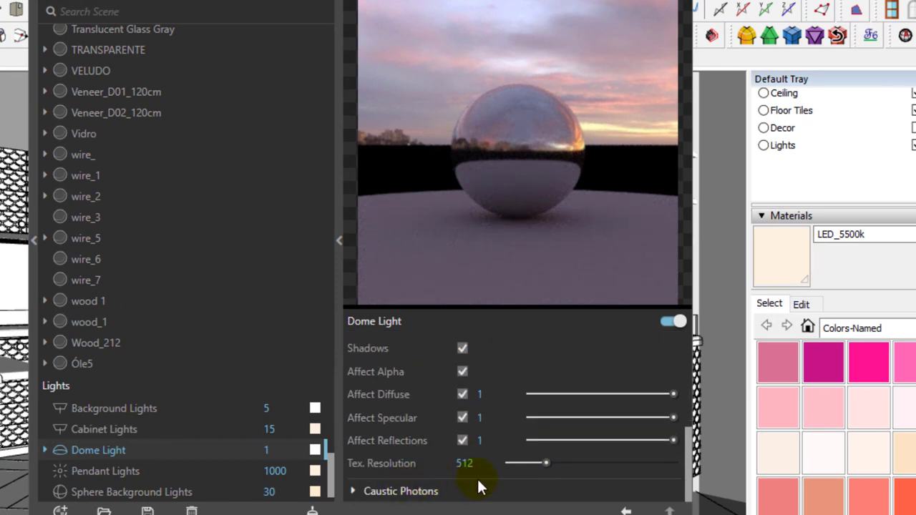
scroll(483, 478, "up", 5)
scroll(393, 422, "down", 3)
scroll(393, 421, "up", 3)
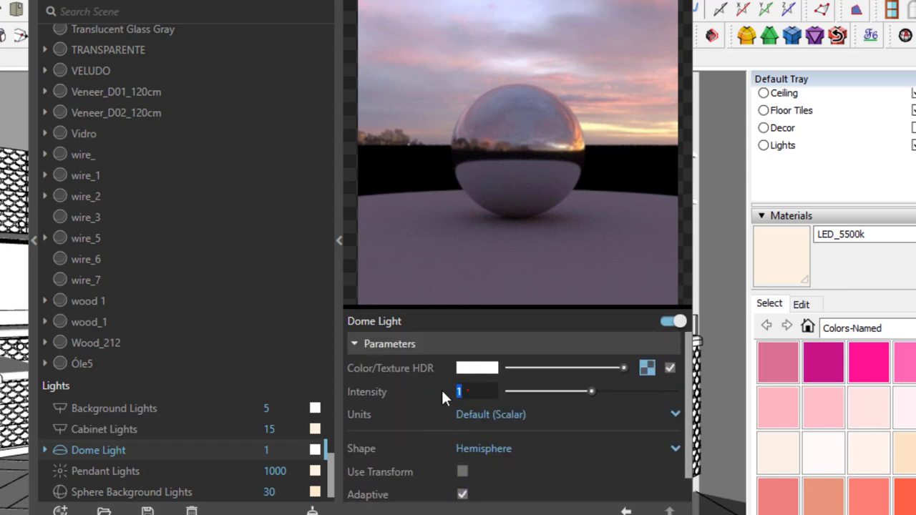
left_click(442, 398)
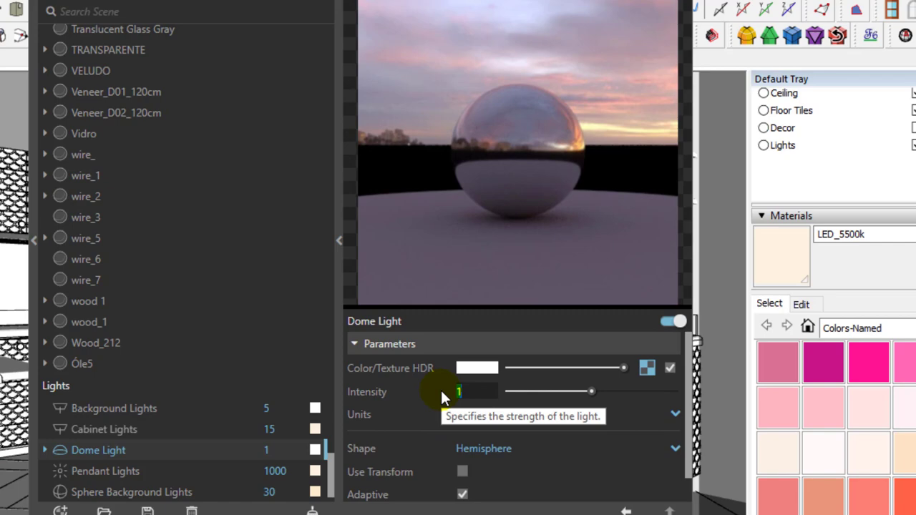
type("3")
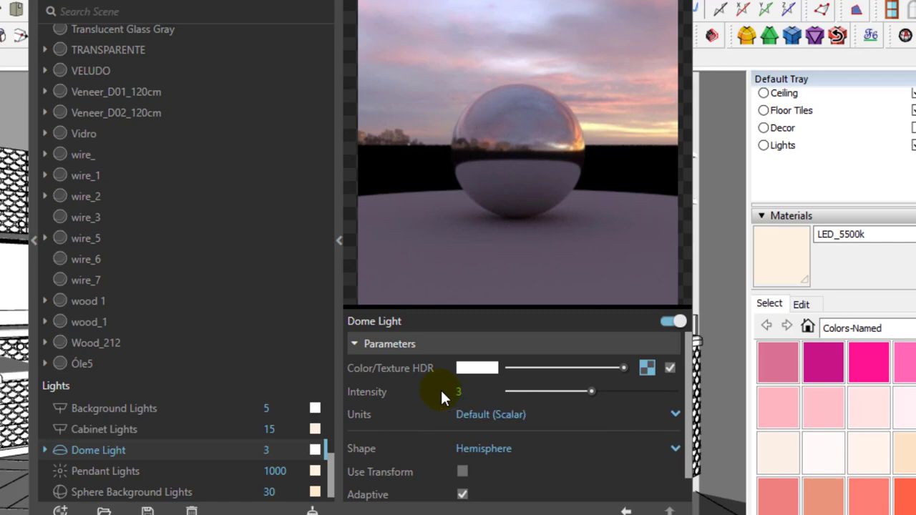
key("Return")
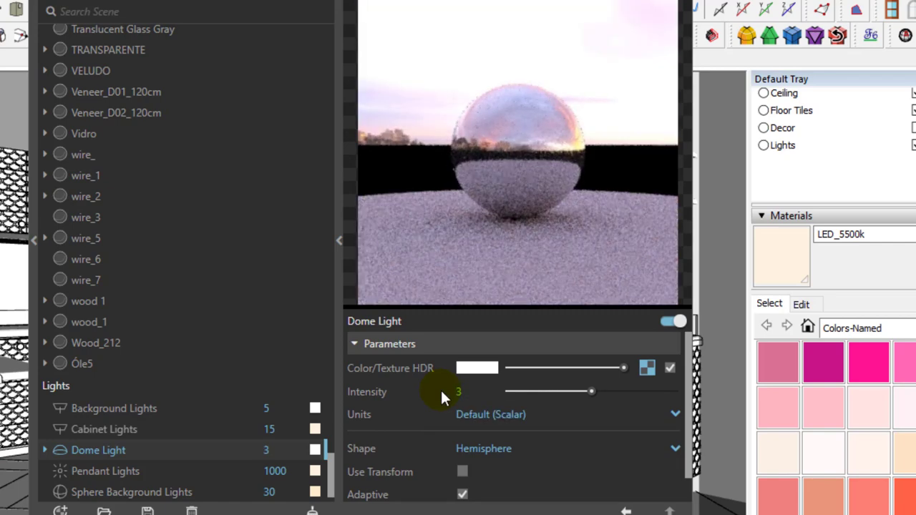
left_click(489, 389)
type("2")
key("Return")
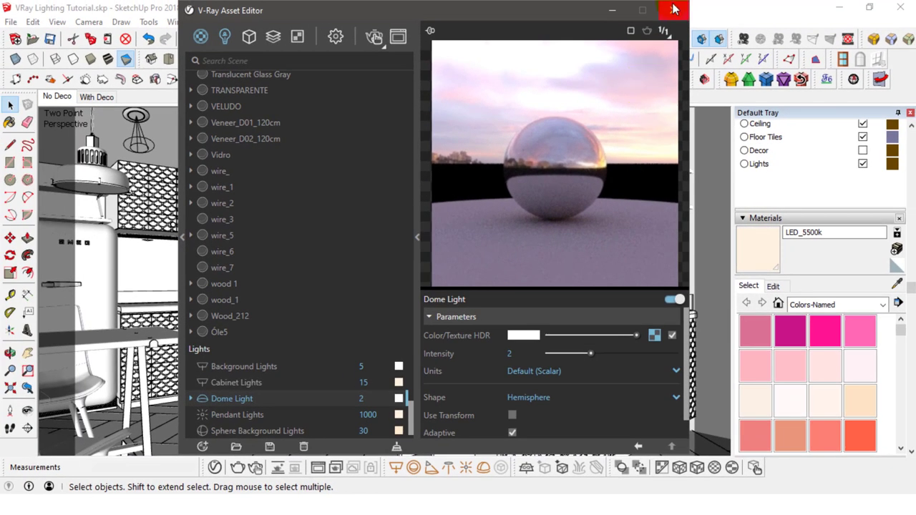
Save the model, render the kitchen, and compare it against the earlier grey render
left_click(680, 10)
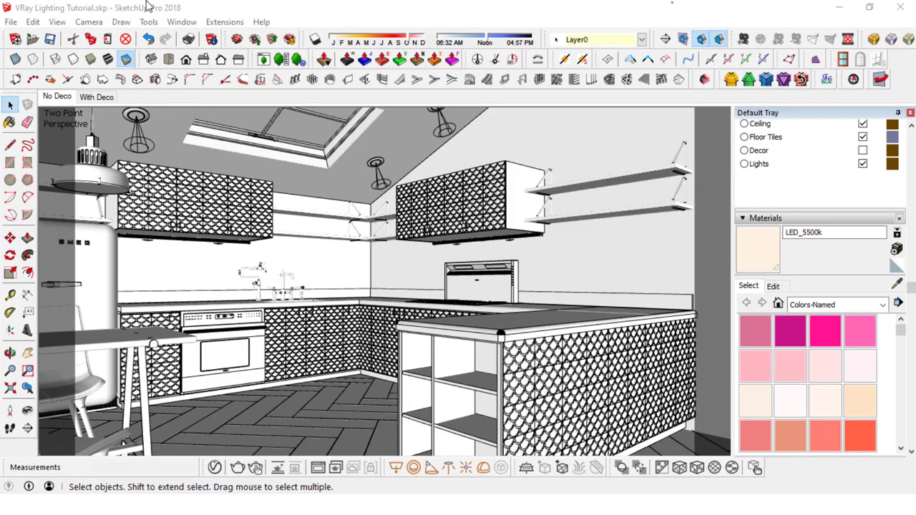
left_click(49, 40)
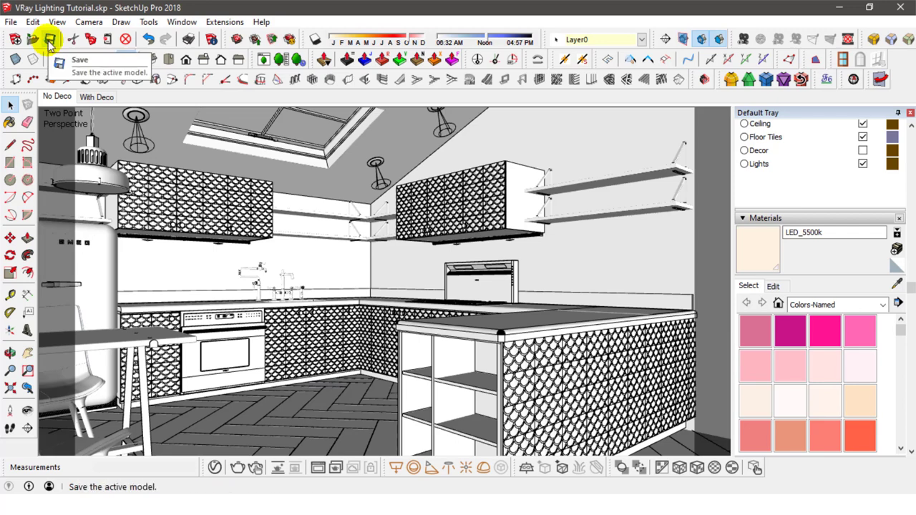
left_click(237, 469)
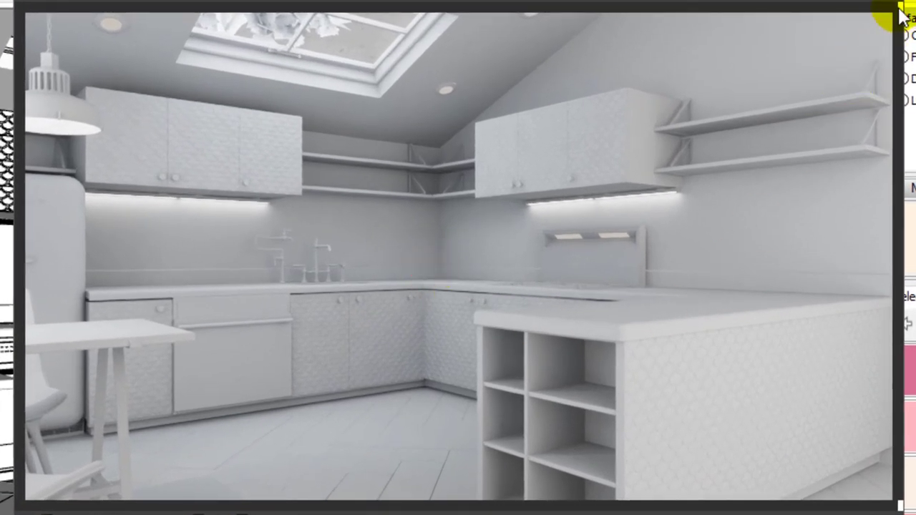
left_click_drag(900, 9, 26, 74)
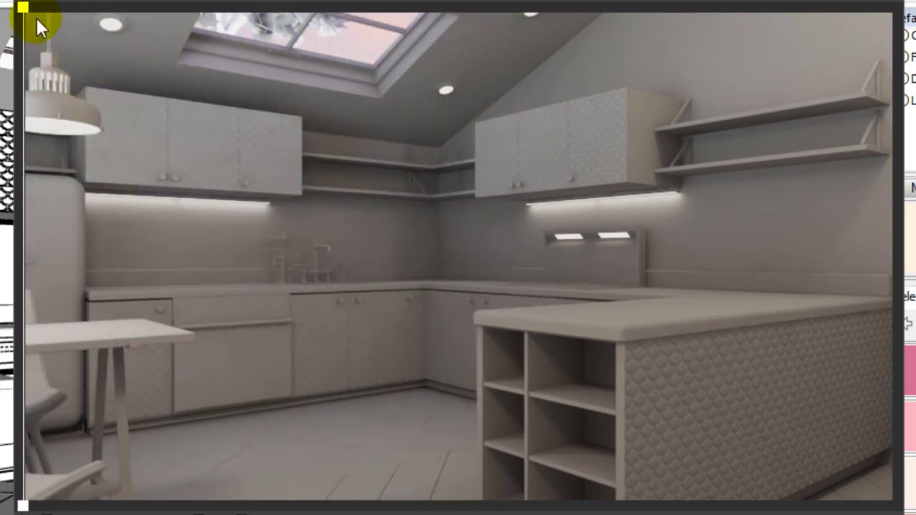
left_click_drag(24, 9, 19, 45)
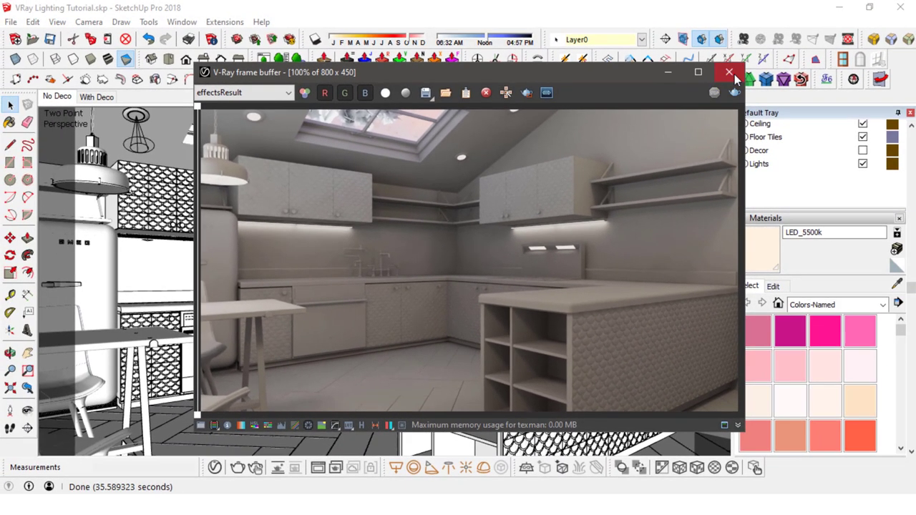
Hide the Ceiling layer and move one ceiling light sideways to a new spot
left_click(451, 10)
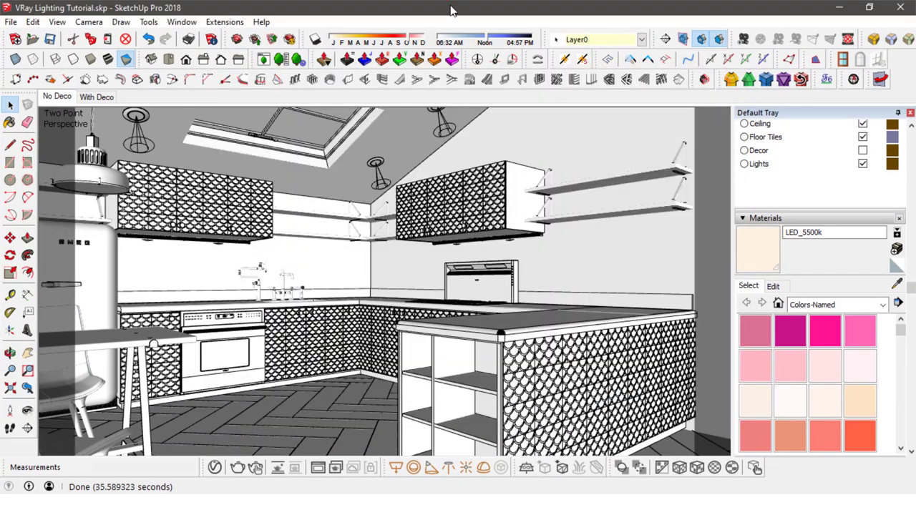
left_click(862, 124)
middle_click_drag(368, 171, 565, 366)
left_click(371, 347)
middle_click_drag(372, 348, 96, 262)
left_click(12, 239)
left_click(364, 230)
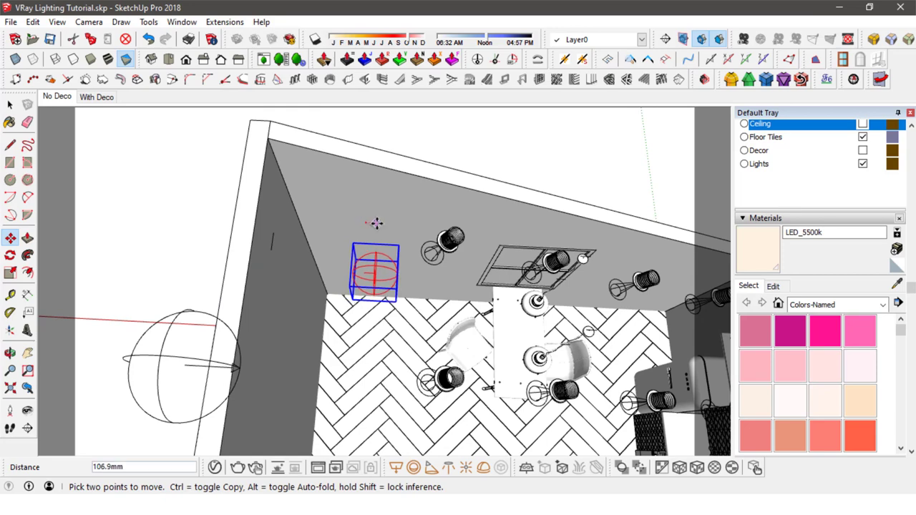
left_click(420, 226)
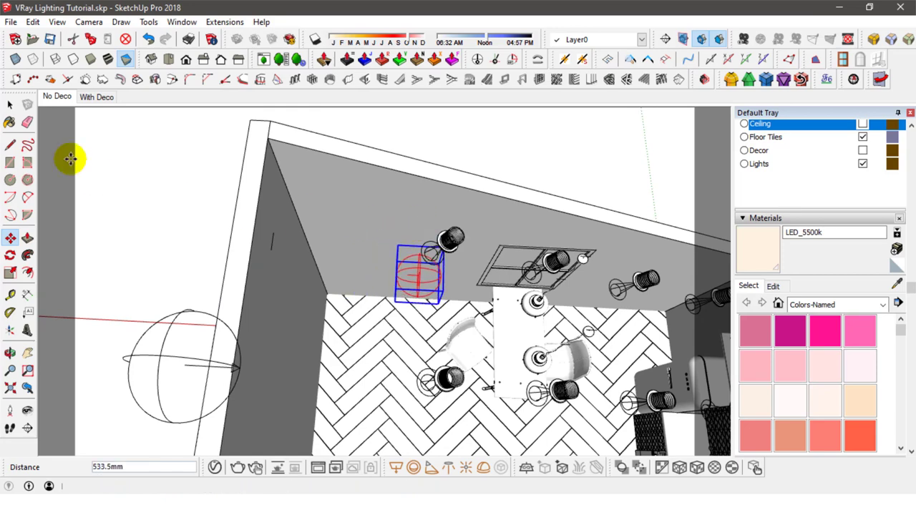
left_click(16, 109)
left_click(475, 262)
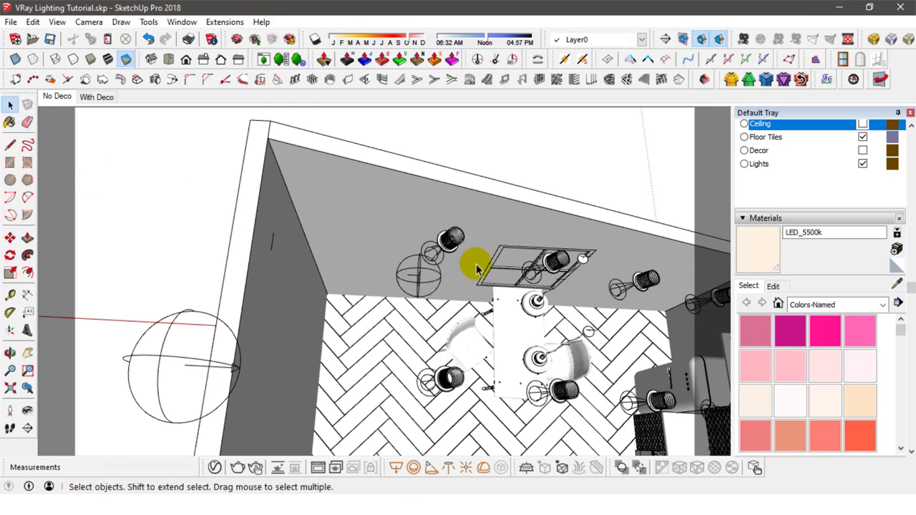
Select the ceiling group, open it for editing, then close it again
middle_click_drag(475, 262, 436, 198)
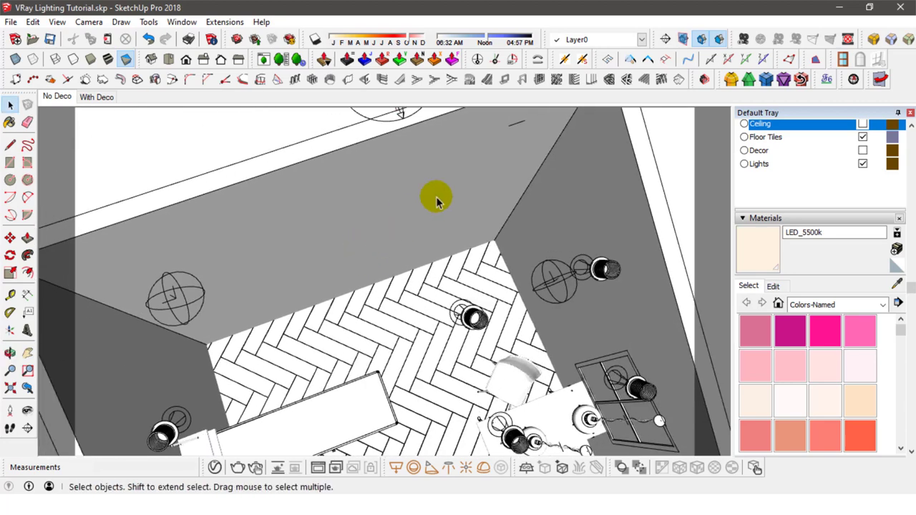
left_click(521, 127)
left_click(516, 128)
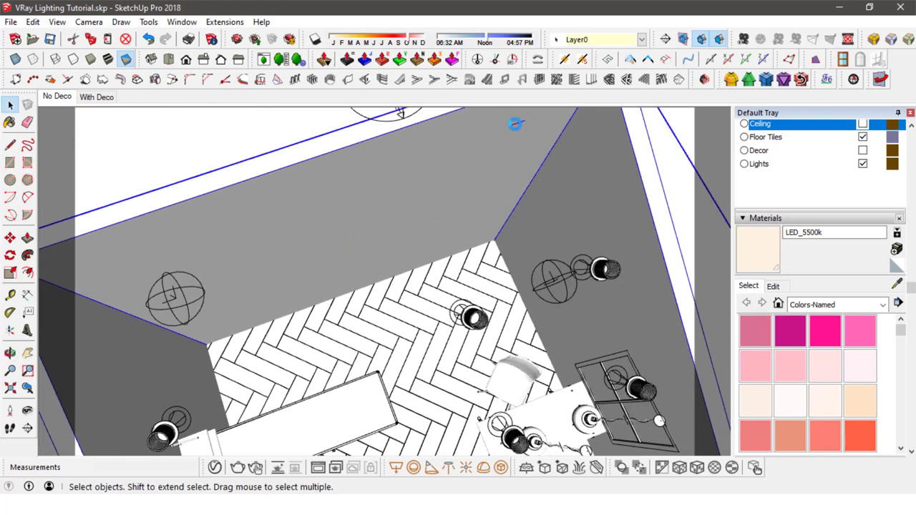
double_click(515, 126)
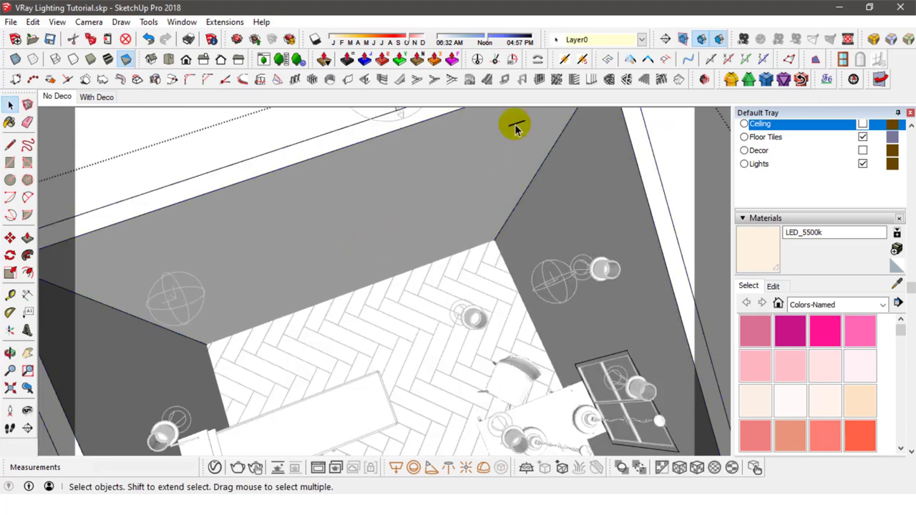
left_click(514, 124)
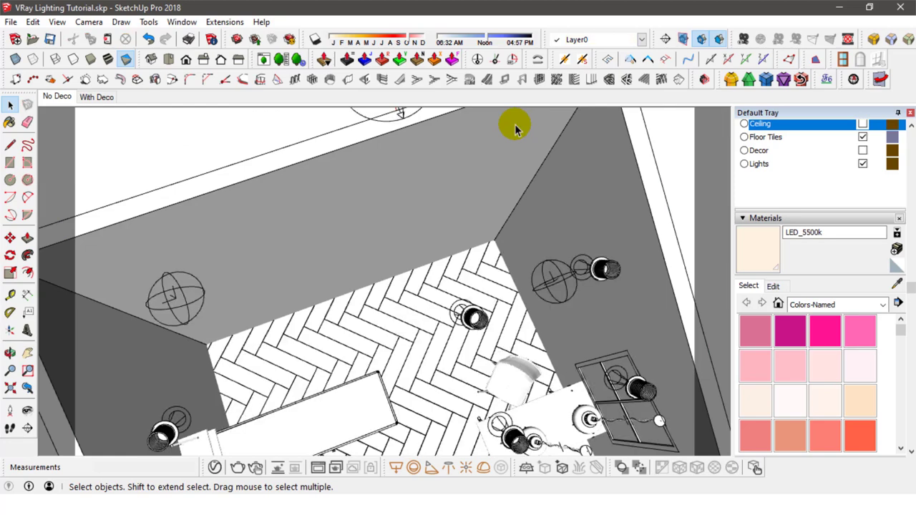
Draw a new V-Ray rectangle light starting at the wall edge and select it
left_click(394, 468)
left_click(454, 252)
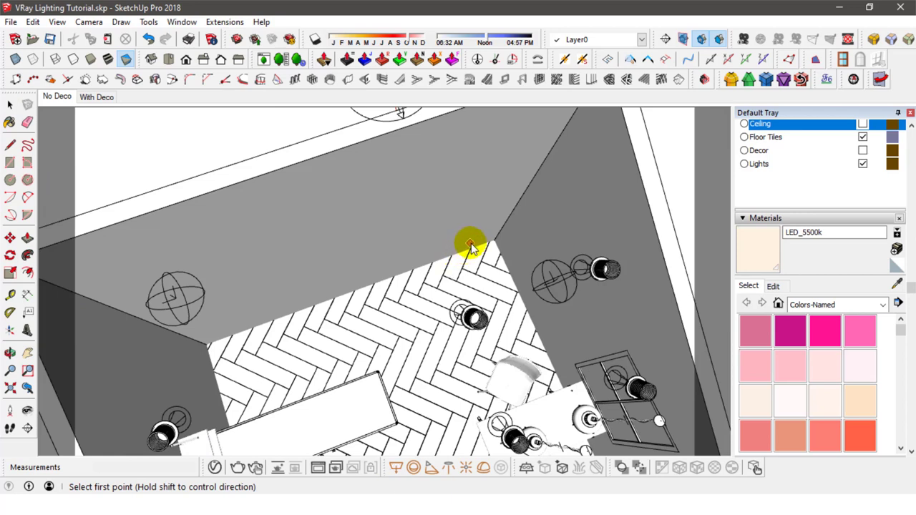
left_click_drag(470, 246, 333, 190)
left_click(327, 177)
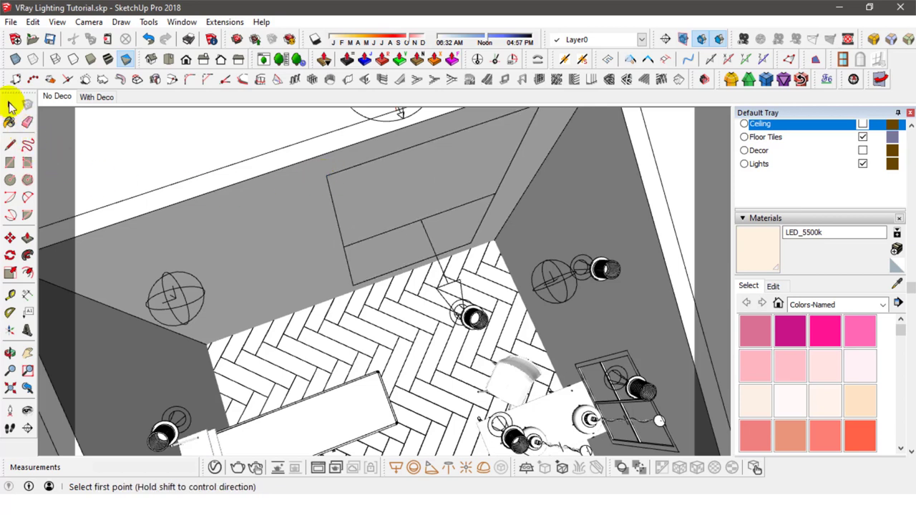
left_click(8, 103)
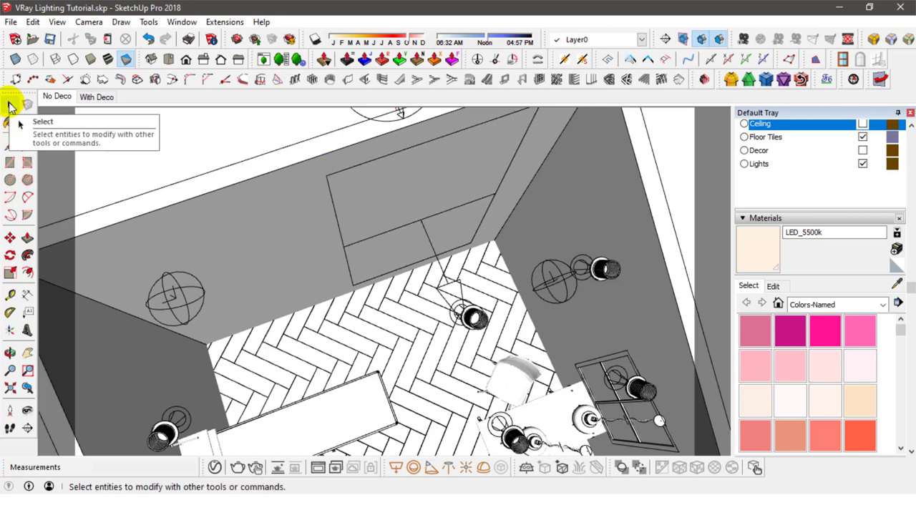
left_click(10, 106)
left_click(370, 164)
Rotate the rectangle light and move it until its corner snaps into the room corner
middle_click_drag(432, 184, 368, 222)
left_click(10, 238)
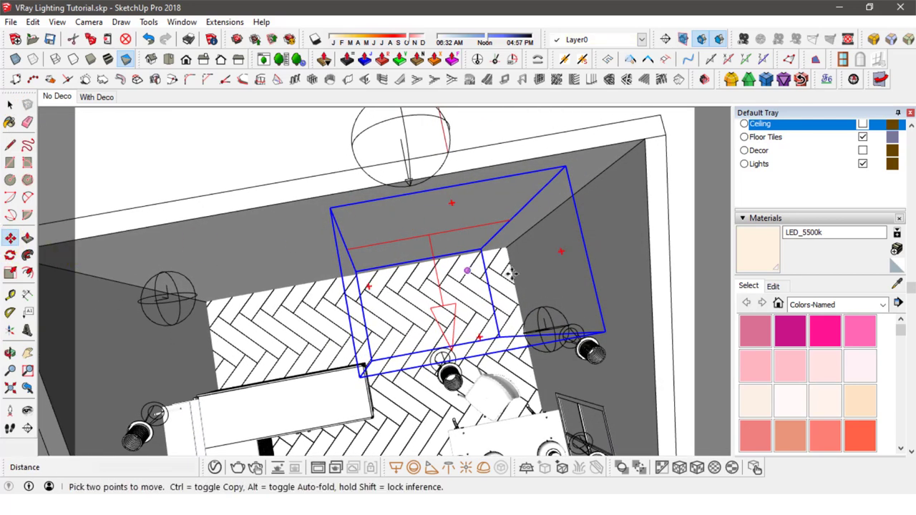
left_click(562, 252)
left_click(592, 296)
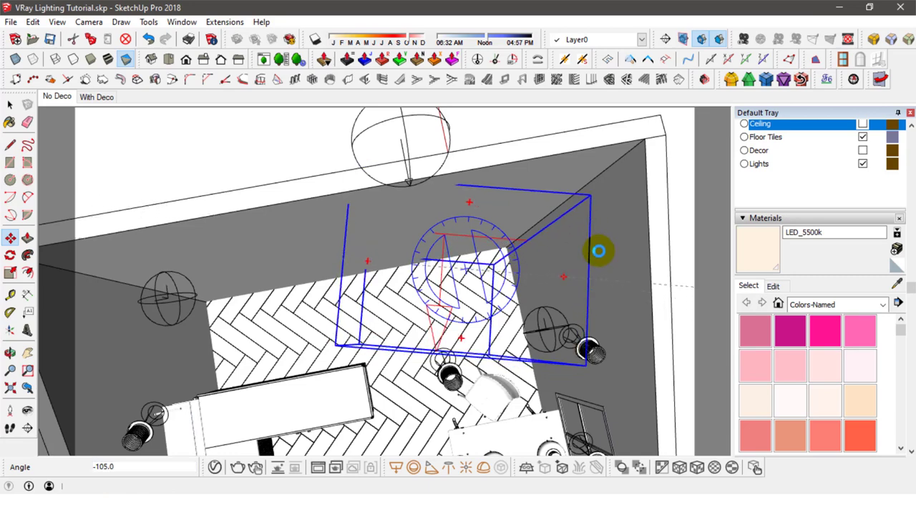
left_click(602, 238)
left_click(603, 244)
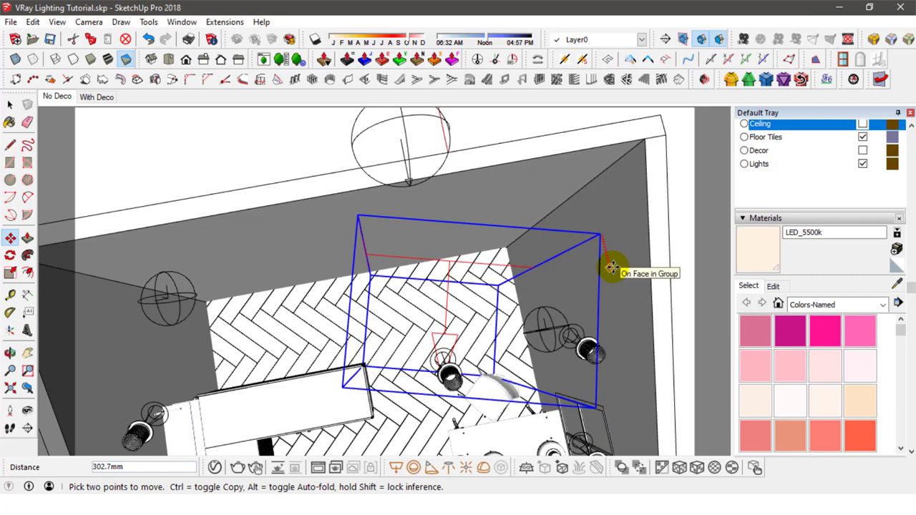
left_click(612, 264)
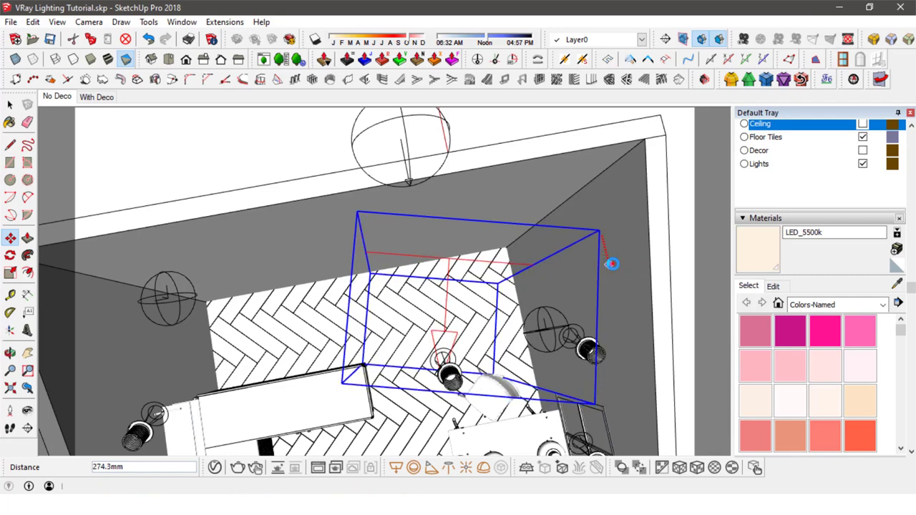
middle_click_drag(613, 260, 509, 249)
left_click(494, 241)
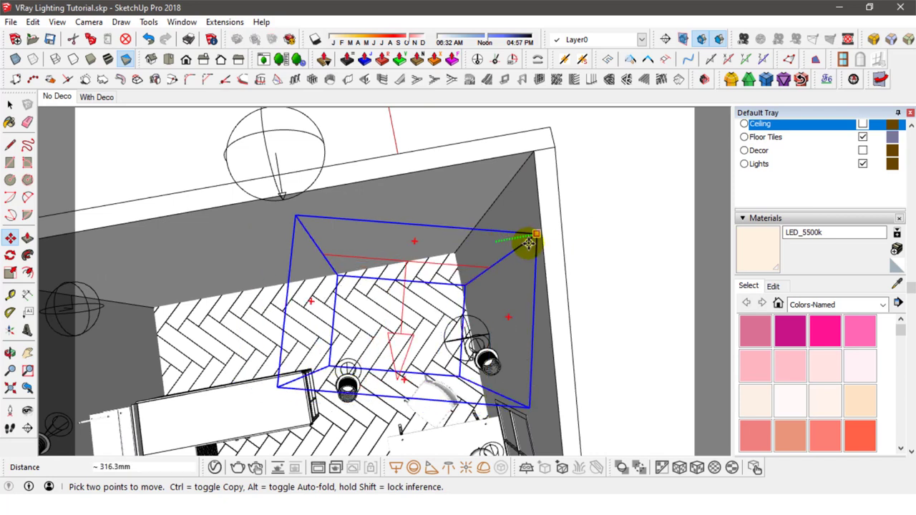
left_click(530, 240)
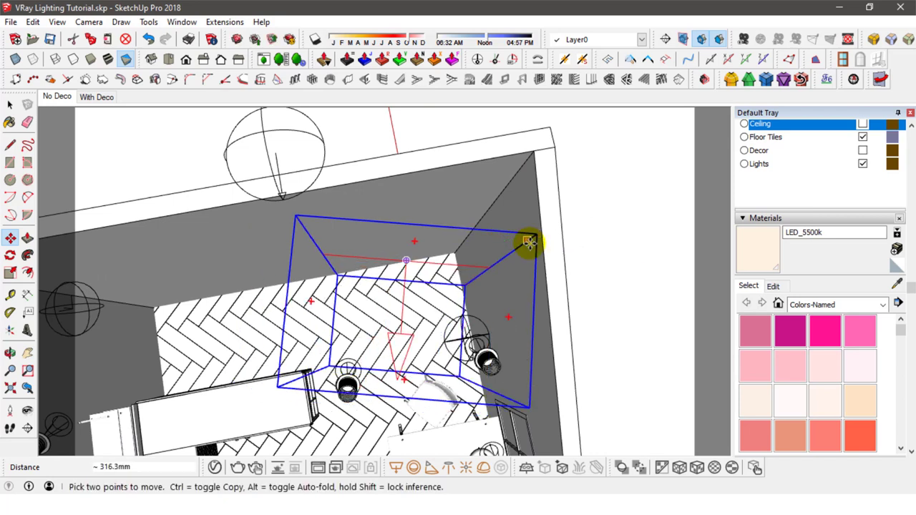
left_click(10, 105)
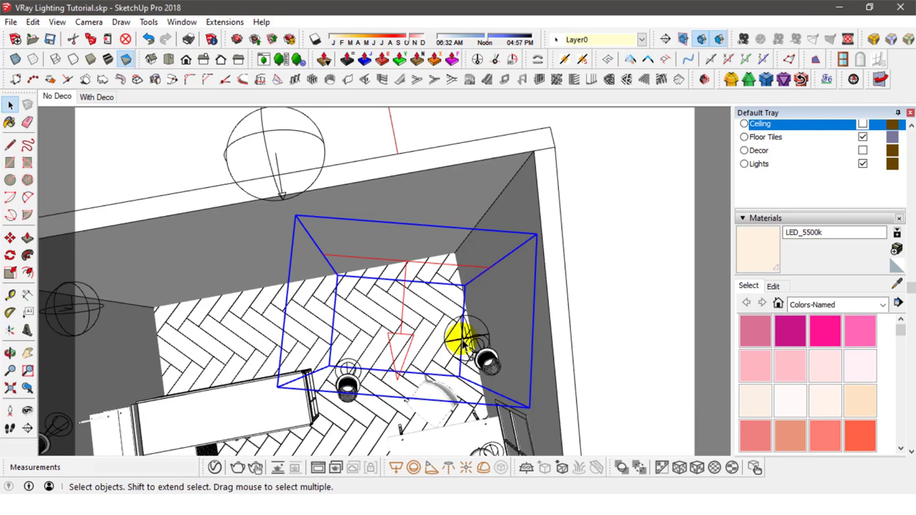
Move the small sphere light 1818.5 mm along the room, then adjust it to a new spot
scroll(461, 344, "down", 5)
middle_click_drag(462, 344, 463, 337)
left_click(10, 237)
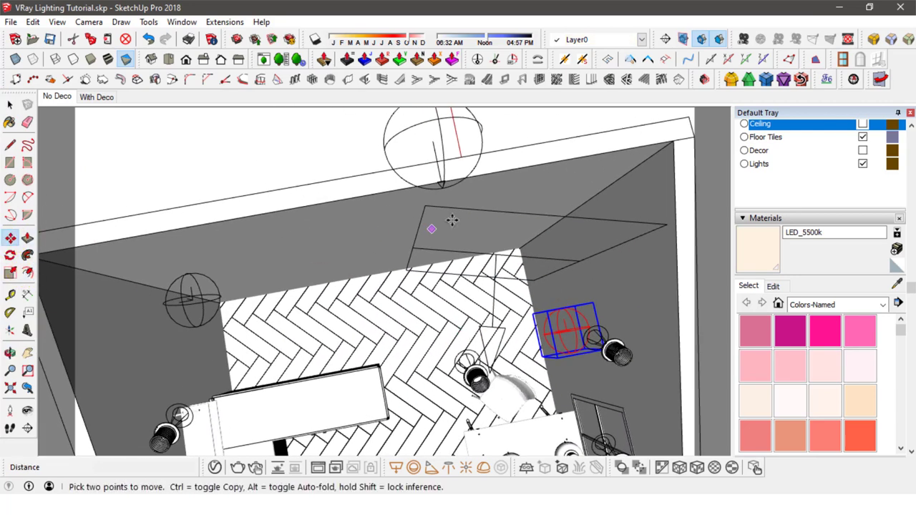
left_click(559, 188)
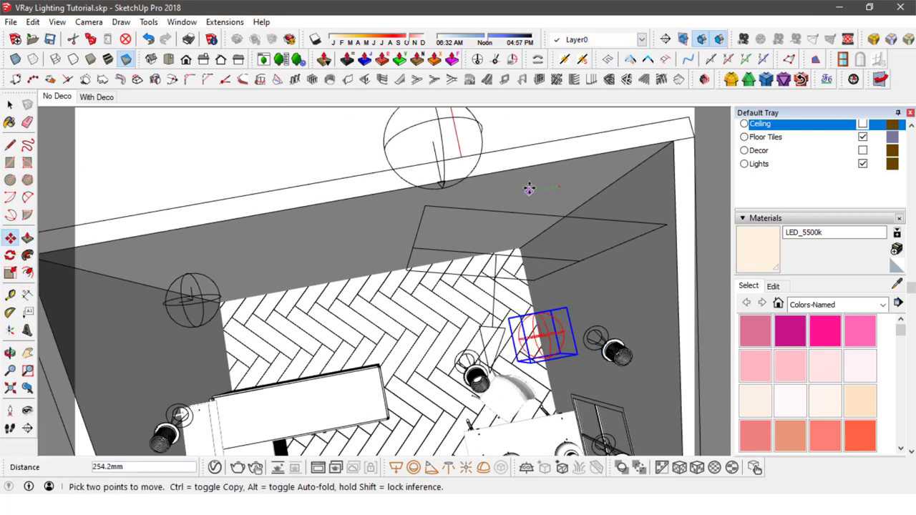
left_click(345, 230)
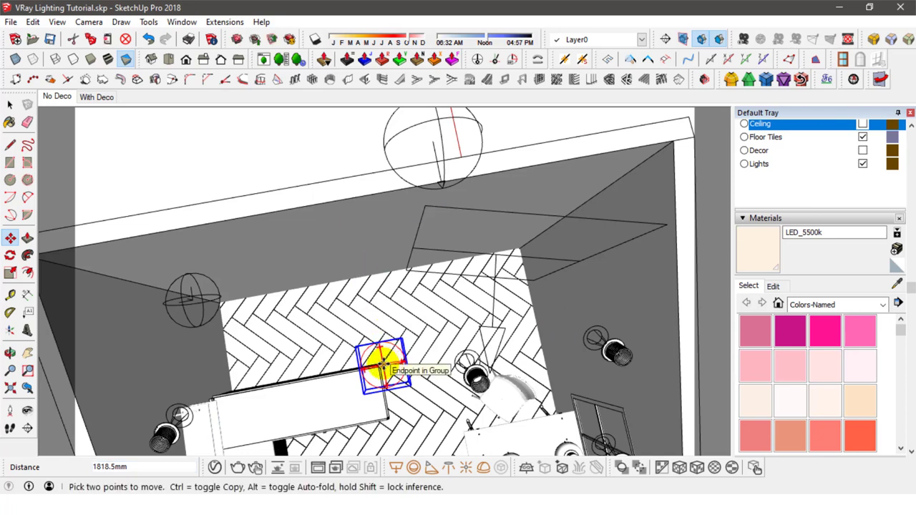
left_click(382, 365)
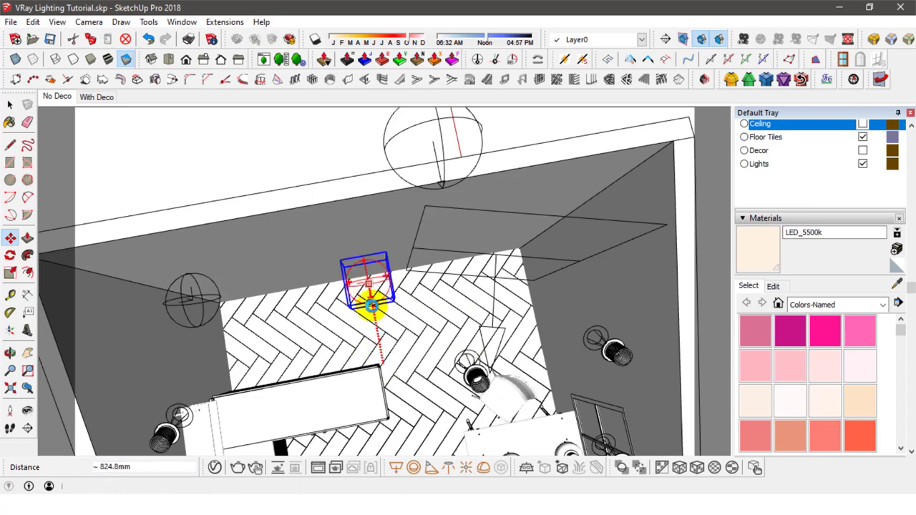
left_click(371, 306)
middle_click_drag(408, 331, 348, 290)
Select the ceiling rectangle light and return to the No Deco kitchen scene
left_click(10, 105)
left_click(517, 158)
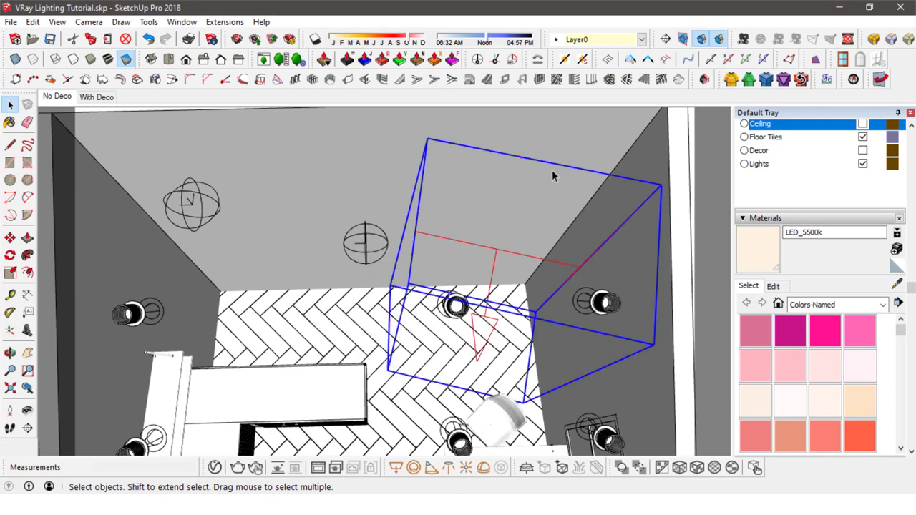
middle_click_drag(571, 183, 410, 170)
left_click(57, 96)
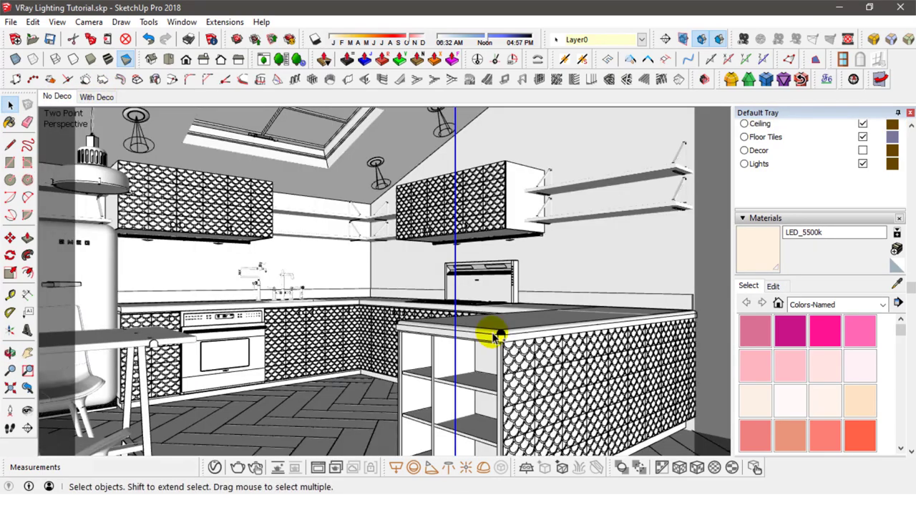
Delete the Background Lights entry and rename the Rectangle Light to 'Background Light Plane'
left_click(215, 467)
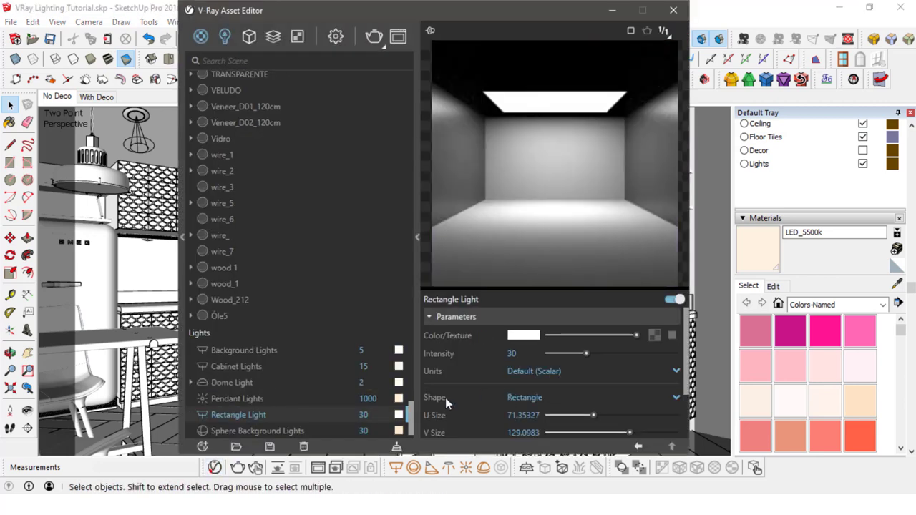
double_click(255, 416)
right_click(265, 351)
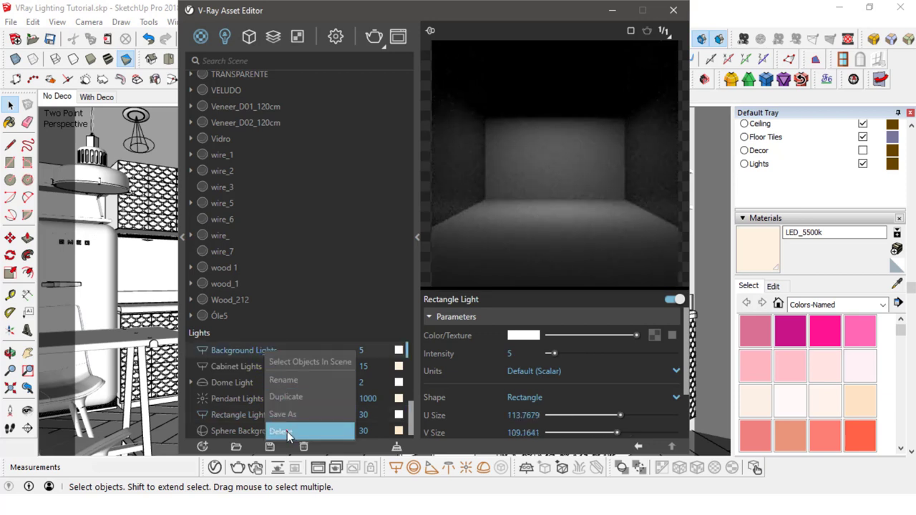
left_click(287, 432)
double_click(246, 398)
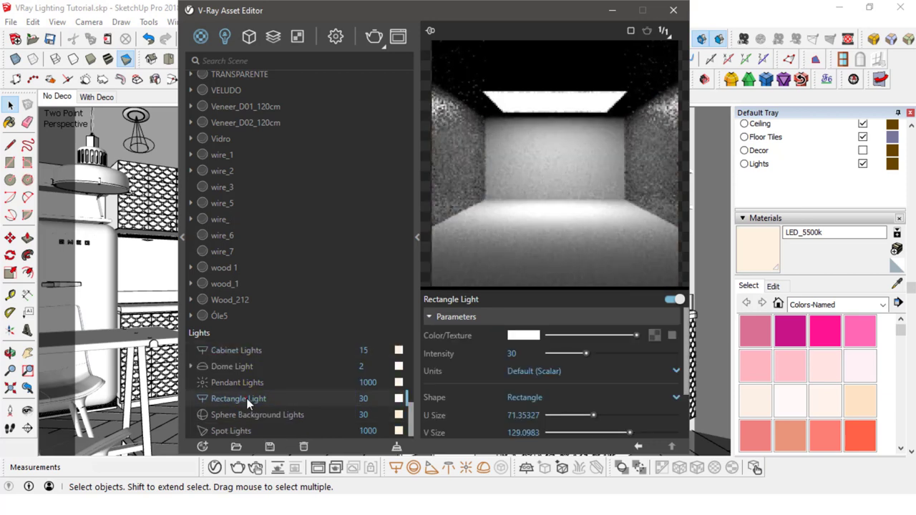
type("Background")
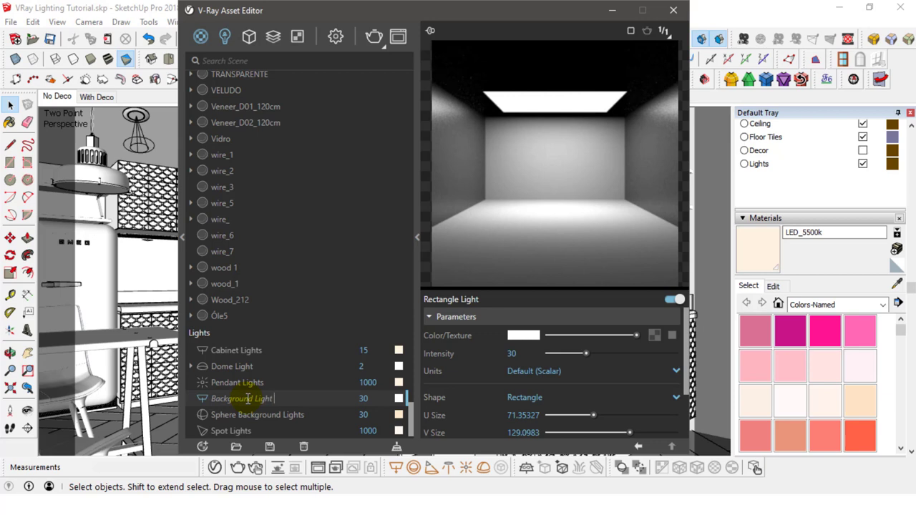
key("Return")
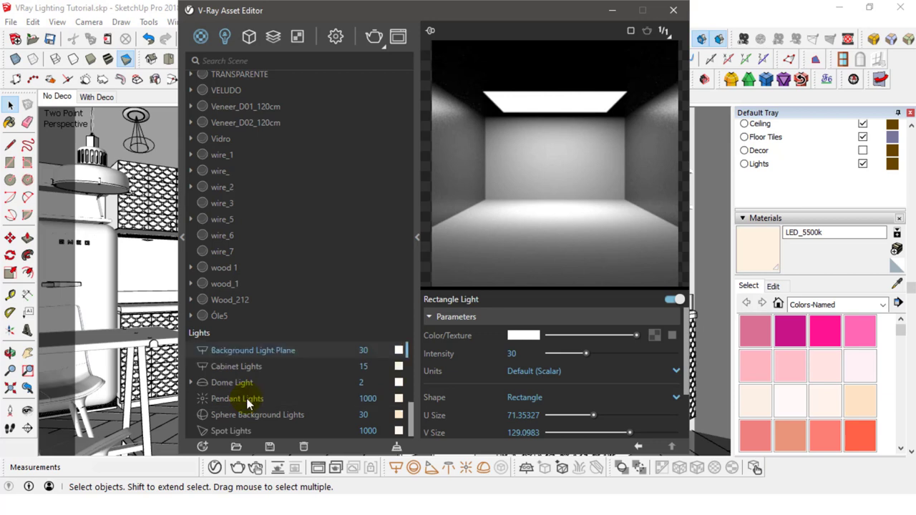
Give the Background Light Plane intensity 5 and the saved cream colour
double_click(373, 351)
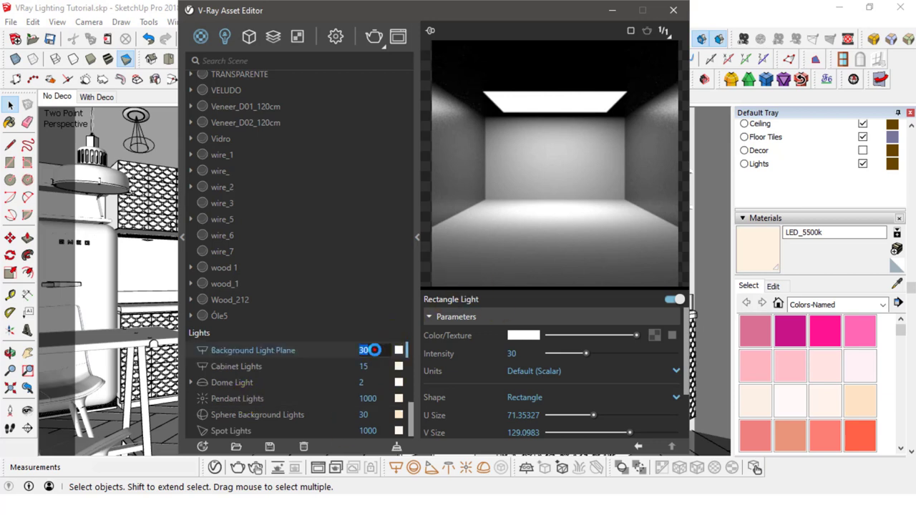
key("Return")
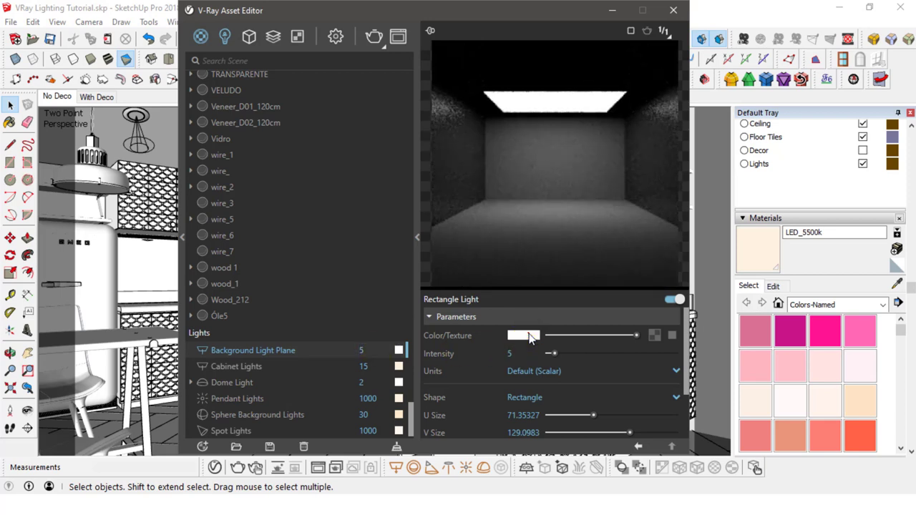
left_click(529, 335)
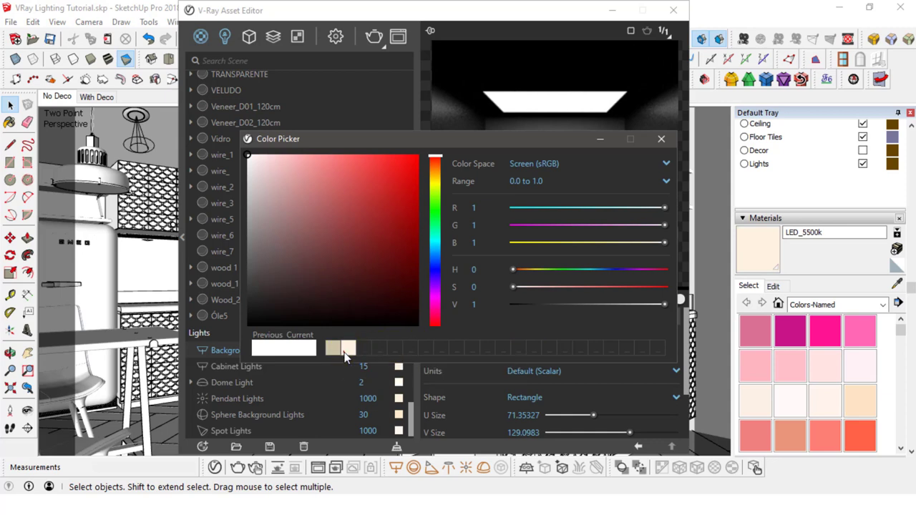
left_click(348, 348)
left_click(661, 139)
Make the light plane invisible, disable Affect Specular and Reflections, and save the model
scroll(616, 383, "down", 2)
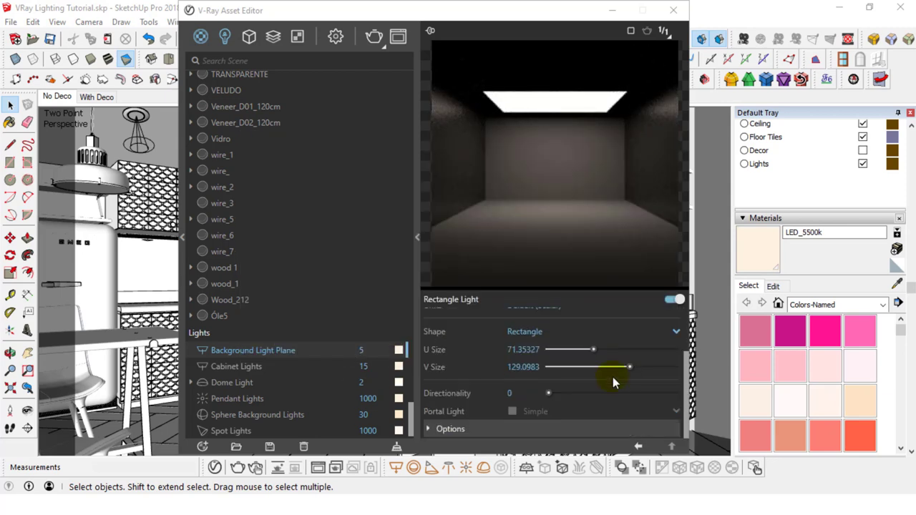
scroll(573, 413, "down", 4)
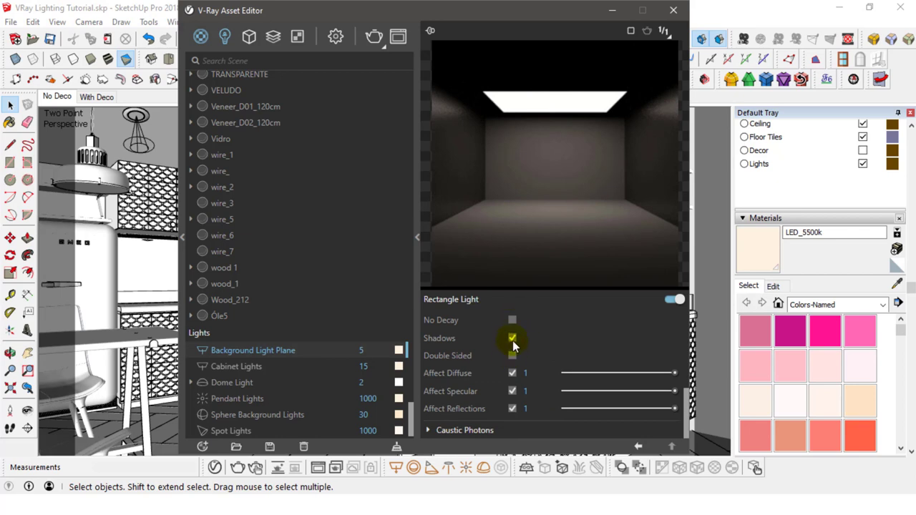
scroll(524, 334, "up", 2)
left_click(513, 370)
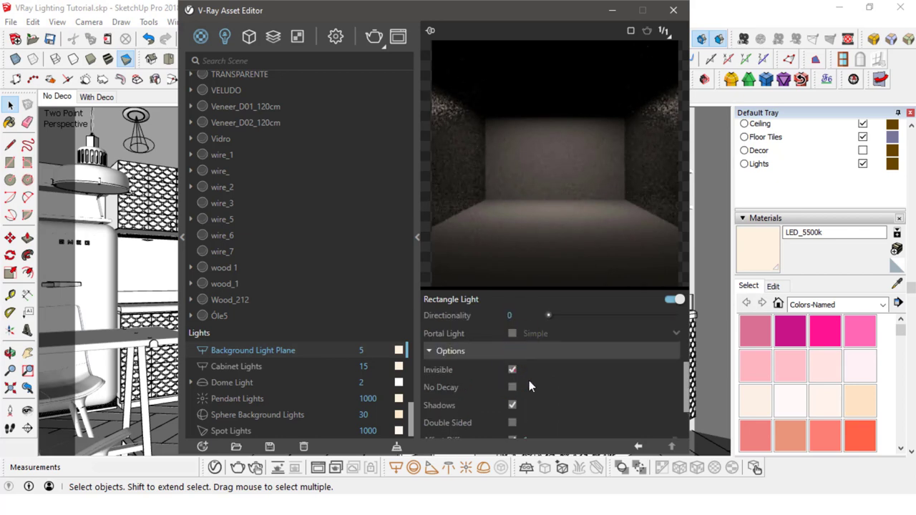
scroll(529, 381, "down", 2)
left_click(512, 391)
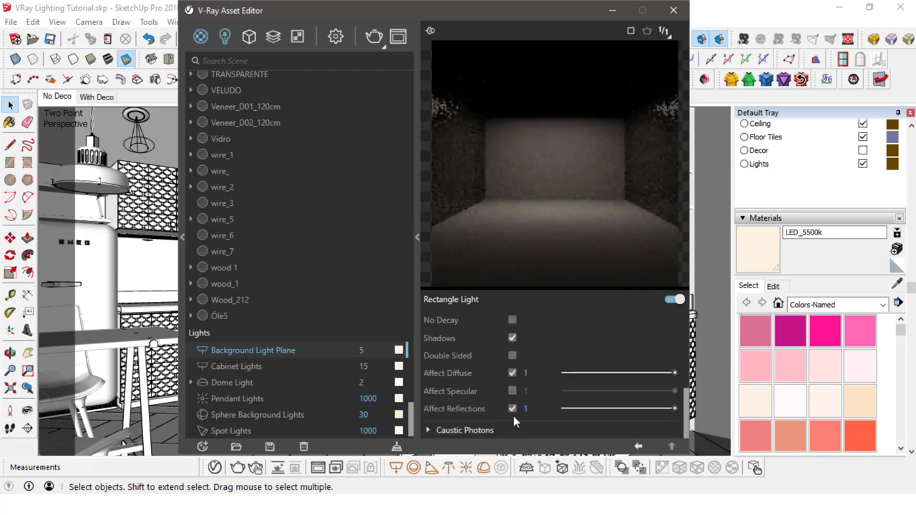
left_click(512, 409)
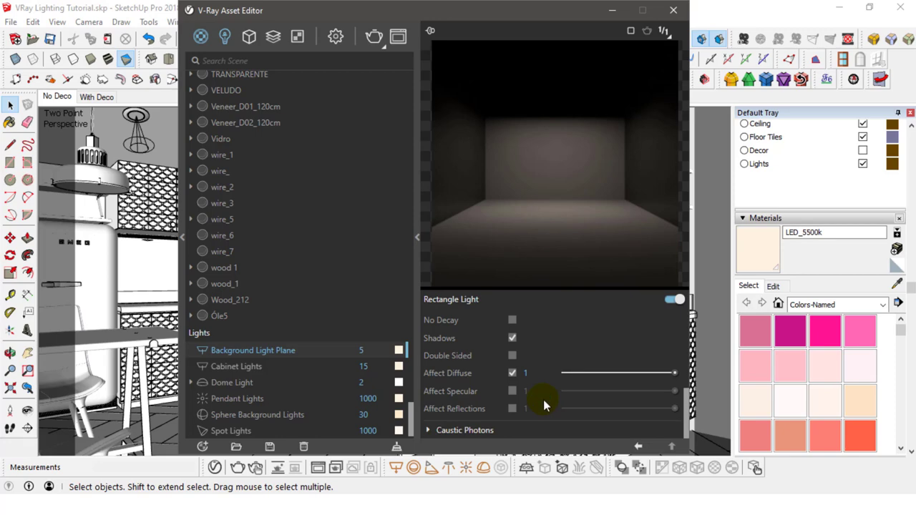
scroll(544, 399, "up", 5)
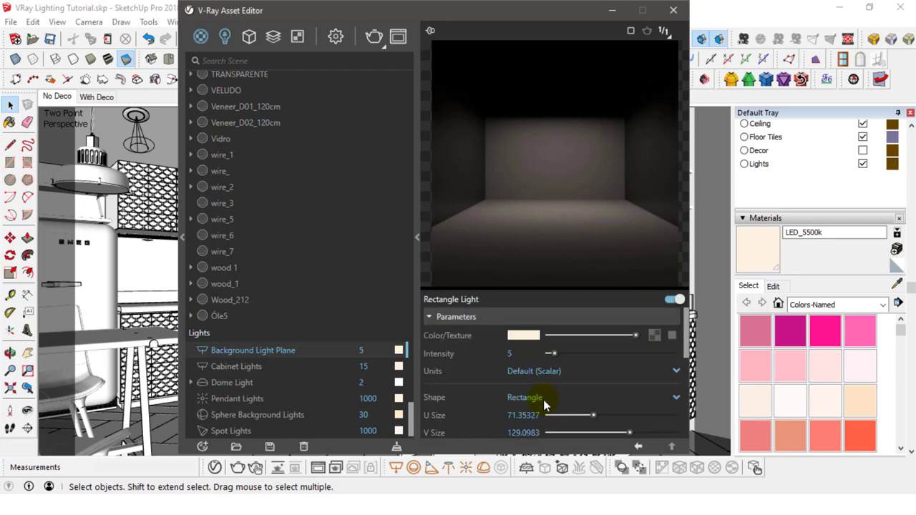
scroll(543, 400, "down", 5)
scroll(544, 400, "up", 5)
left_click(673, 10)
left_click(50, 40)
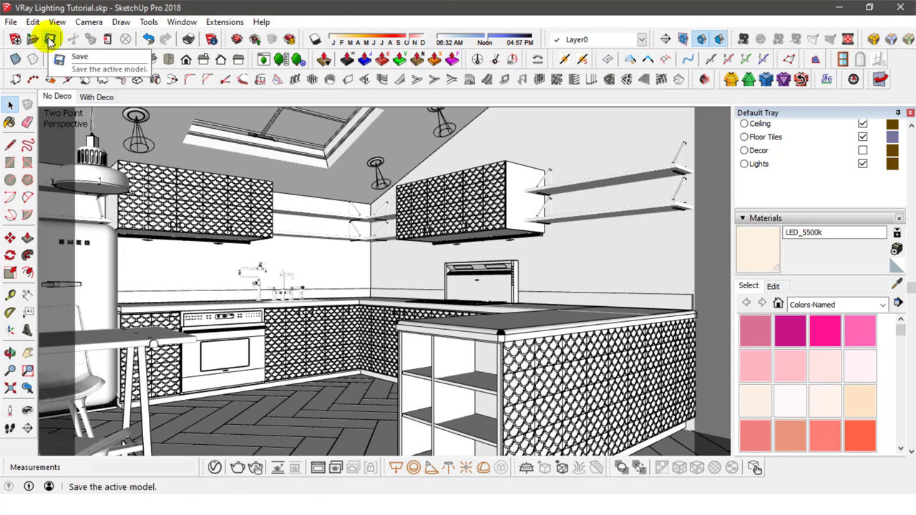
Raise the Spot Lights intensity from 1000 to 1500 in the V-Ray Asset Editor
left_click(216, 469)
scroll(279, 387, "down", 1)
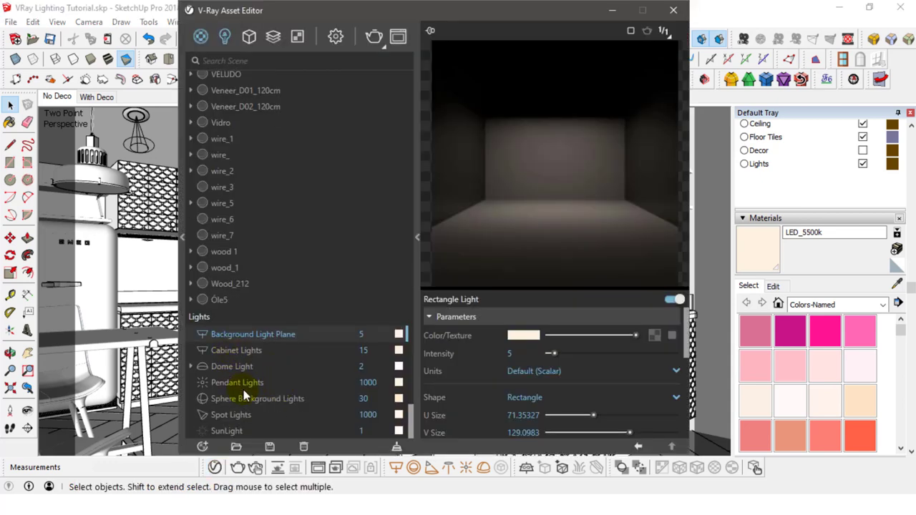
left_click(233, 414)
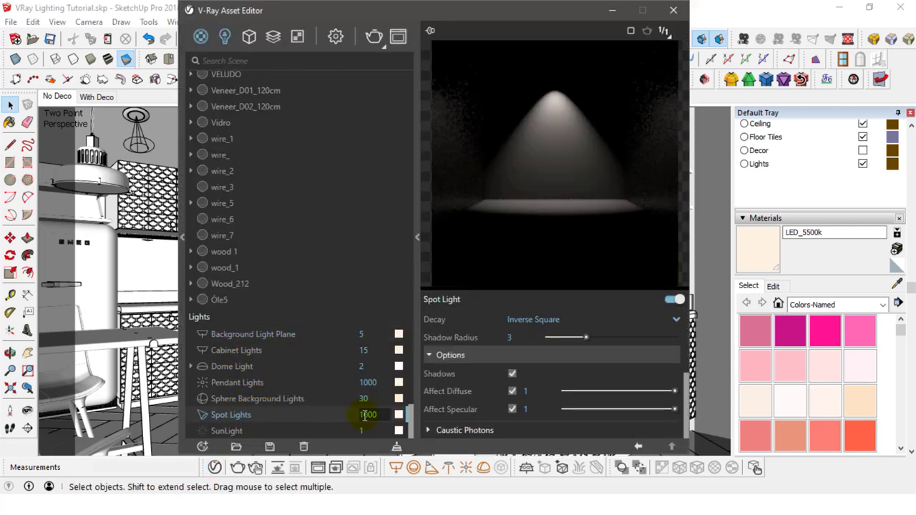
left_click(367, 415)
type("1500")
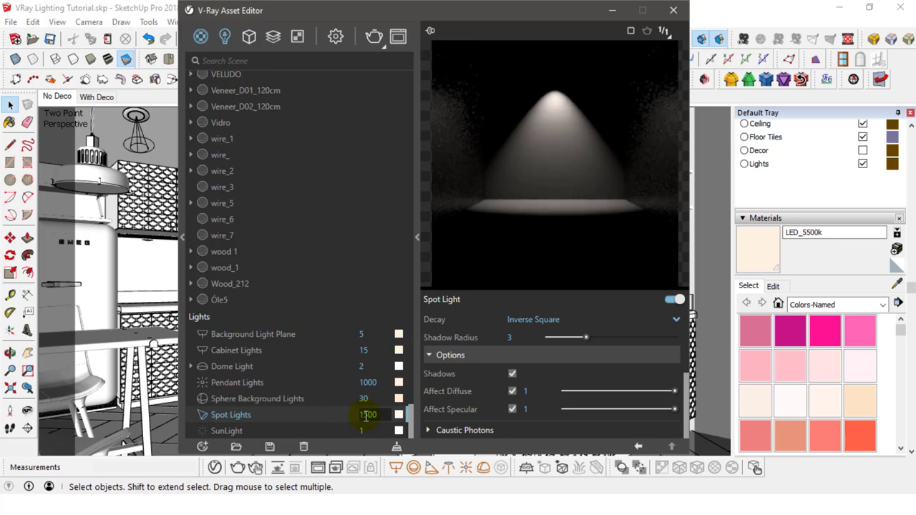
left_click(667, 10)
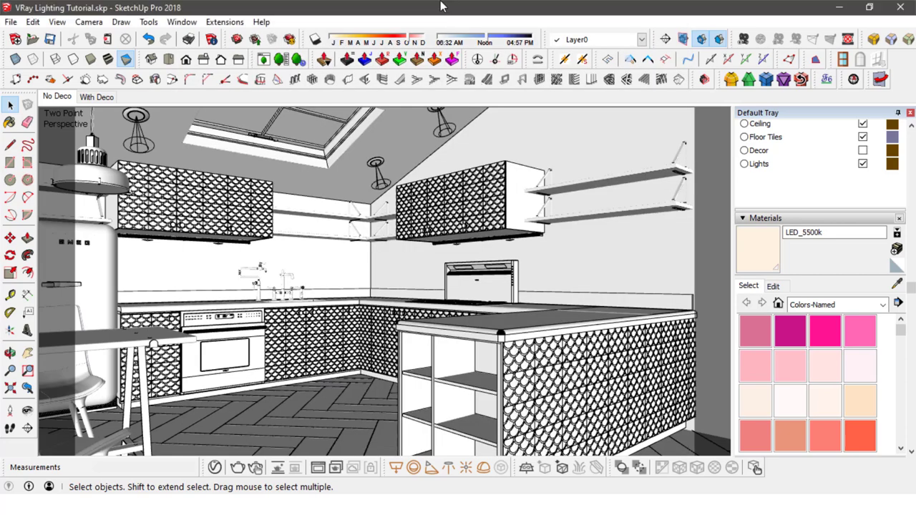
left_click(239, 470)
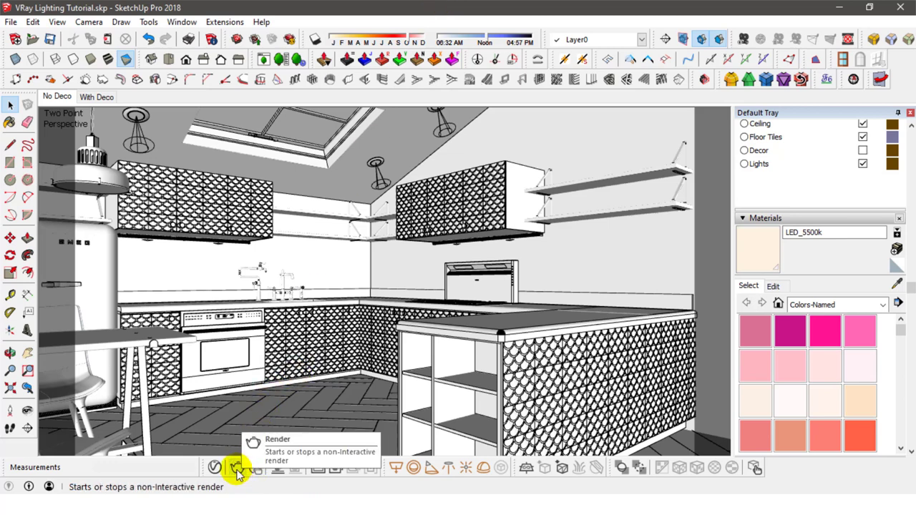
left_click(256, 470)
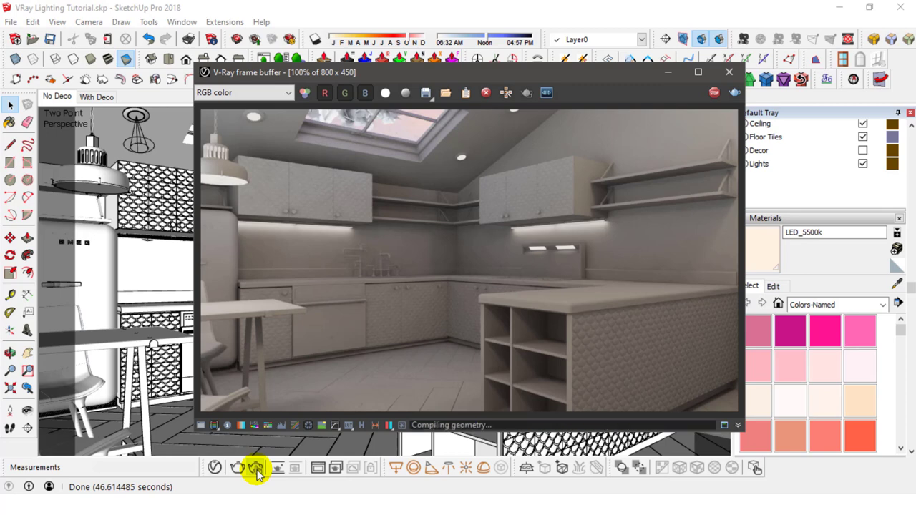
left_click(256, 469)
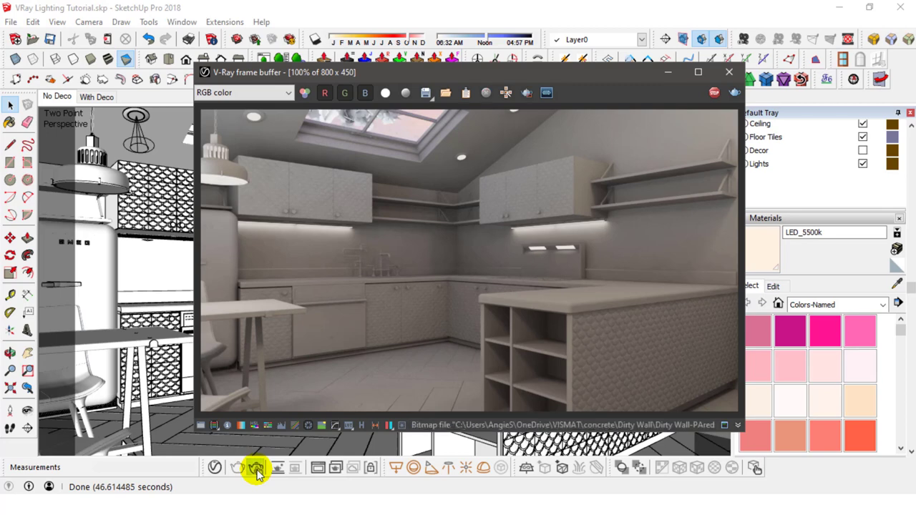
left_click(255, 469)
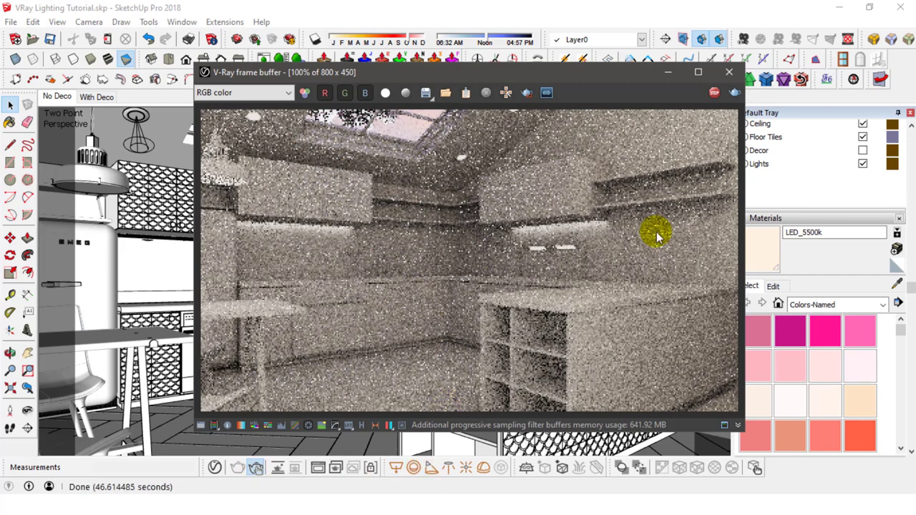
left_click(713, 97)
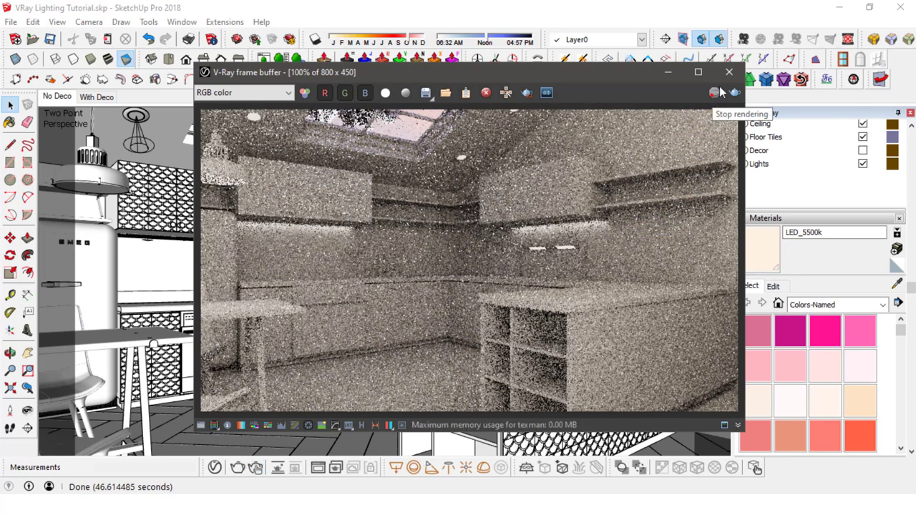
left_click(730, 72)
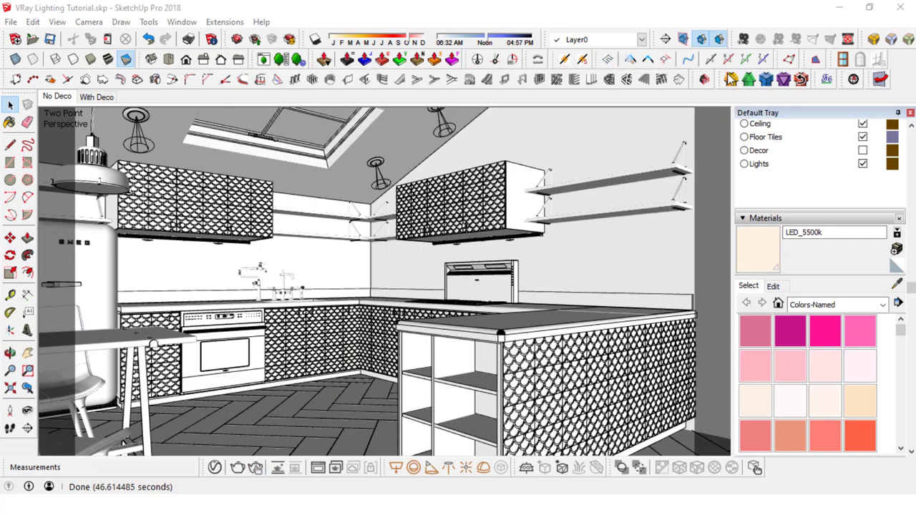
left_click(237, 470)
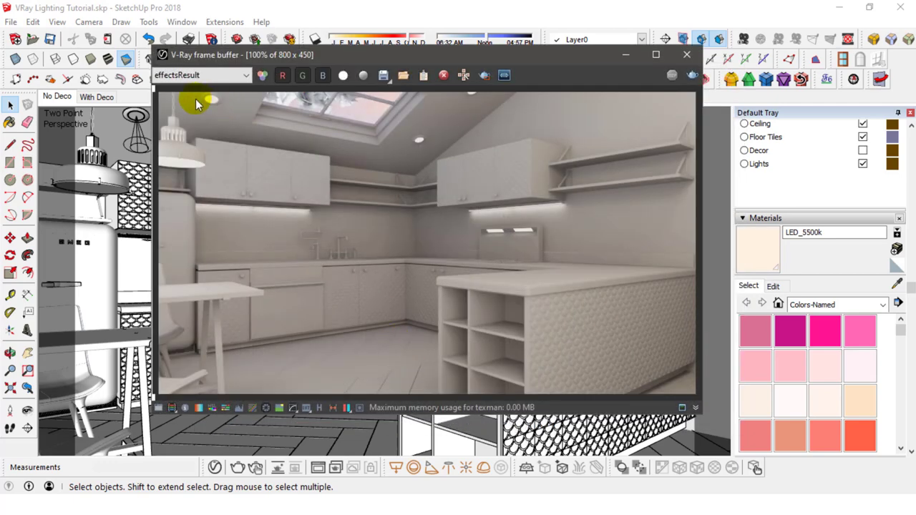
left_click_drag(153, 89, 157, 127)
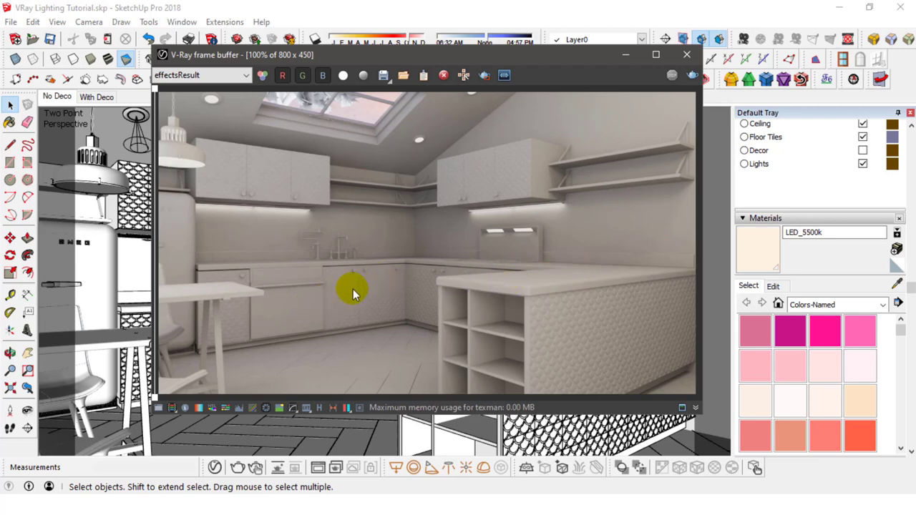
Hide the Ceiling and Lights layers and orbit to a close view of the shelves
left_click(687, 54)
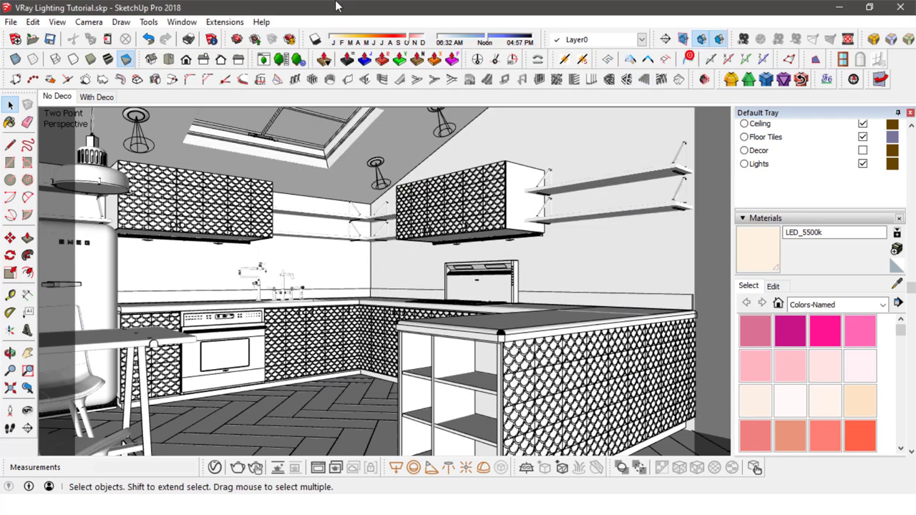
left_click(858, 124)
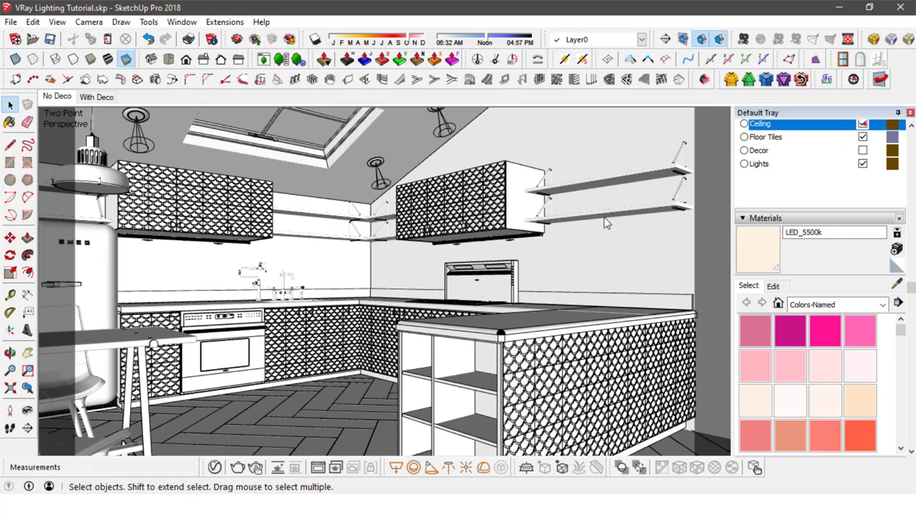
middle_click_drag(364, 174, 580, 372)
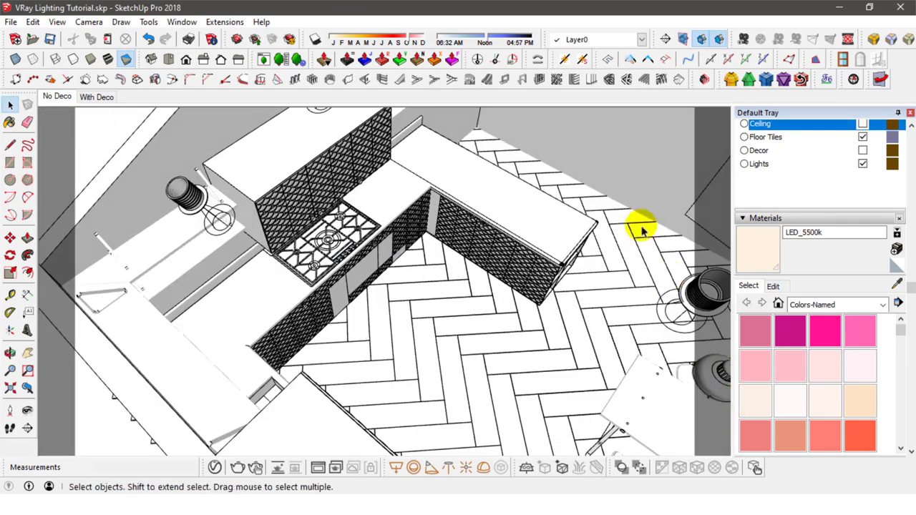
middle_click_drag(634, 208, 464, 245)
scroll(389, 243, "down", 5)
scroll(416, 264, "up", 3)
scroll(463, 245, "up", 6)
middle_click_drag(416, 272, 476, 368)
left_click(863, 163)
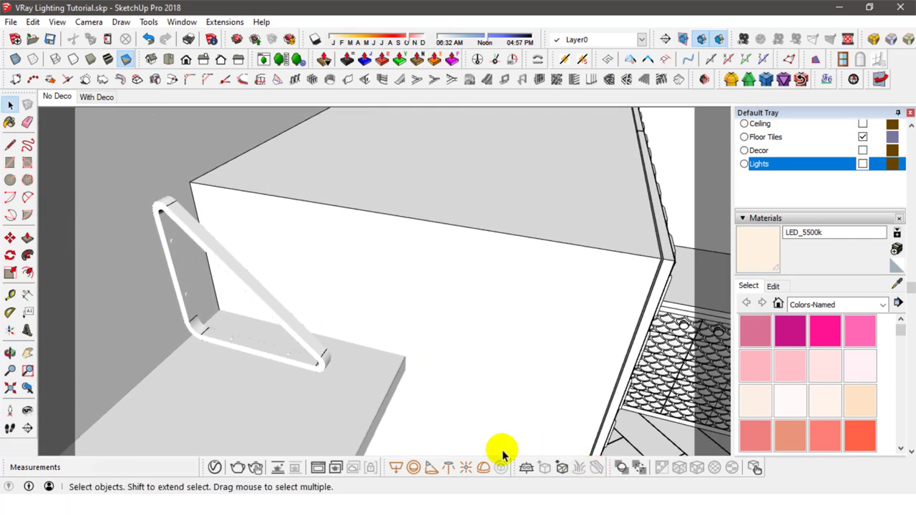
Start a rectangle light, cancel it, and select the upper cabinet above the stove
left_click(398, 468)
left_click(191, 184)
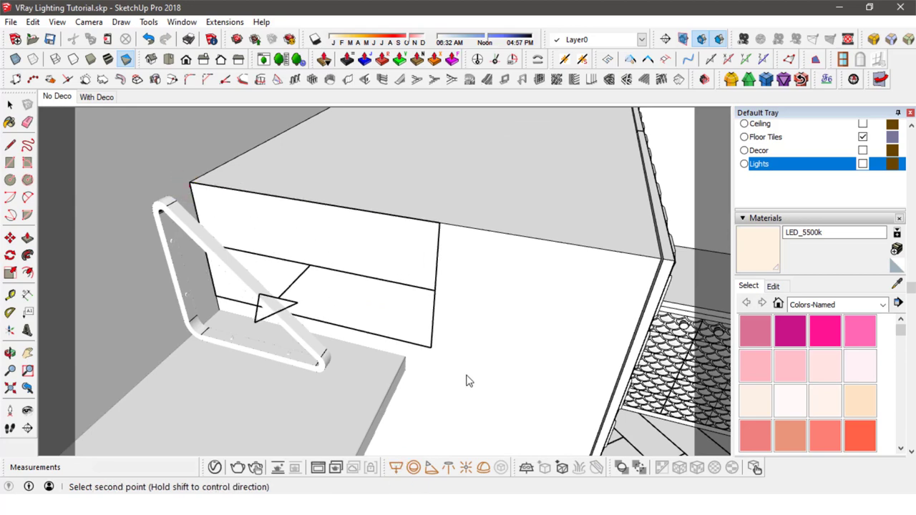
middle_click_drag(472, 384, 440, 330)
key("Escape")
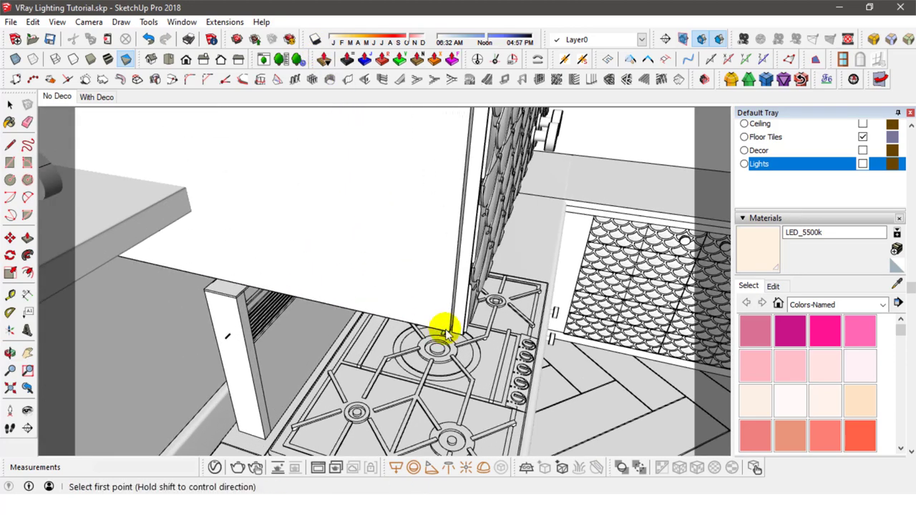
left_click(10, 104)
middle_click_drag(286, 207, 315, 278)
left_click(319, 269)
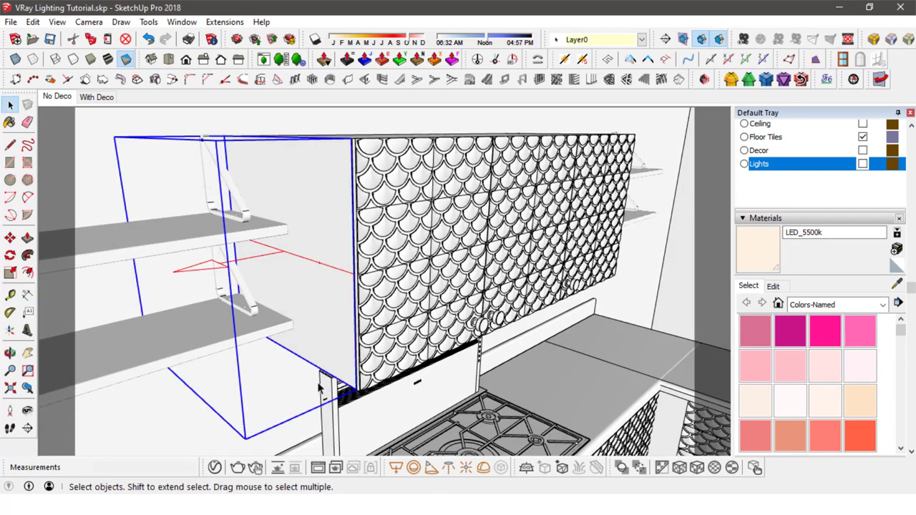
Rename the new rectangle light to 'Hidden Lights'
left_click(215, 467)
double_click(243, 399)
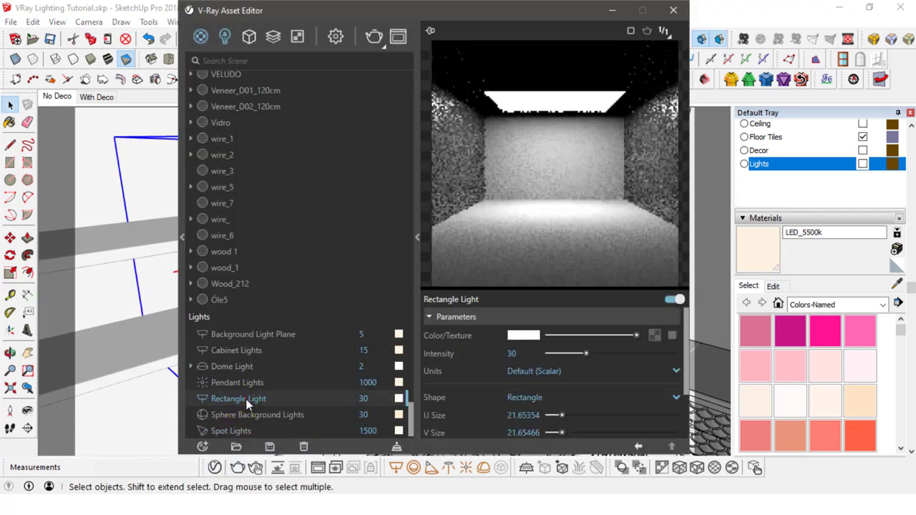
type("Hidd")
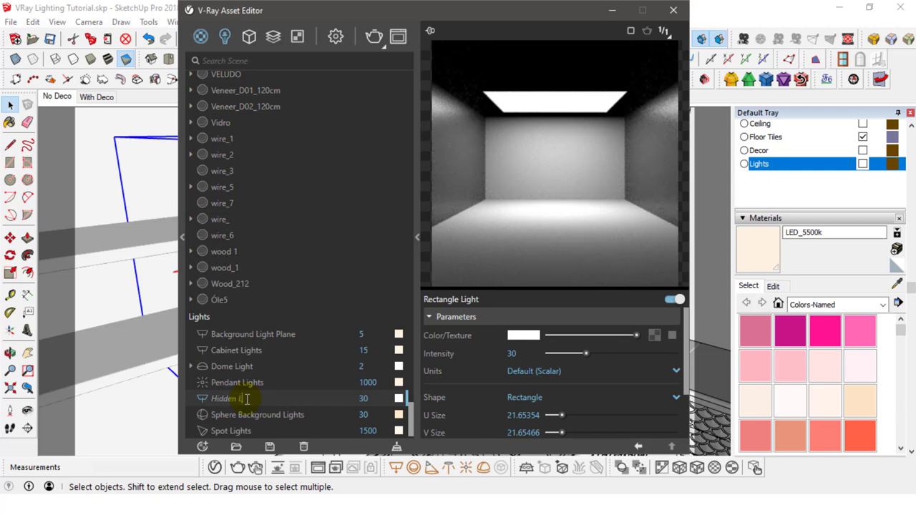
left_click(367, 397)
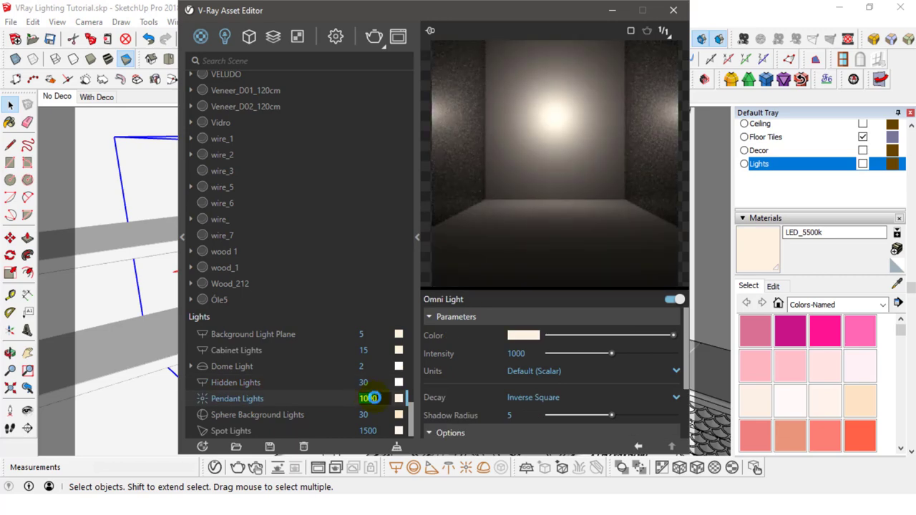
Set the Hidden Lights intensity to 2 and its colour to a warm white
left_click(416, 375)
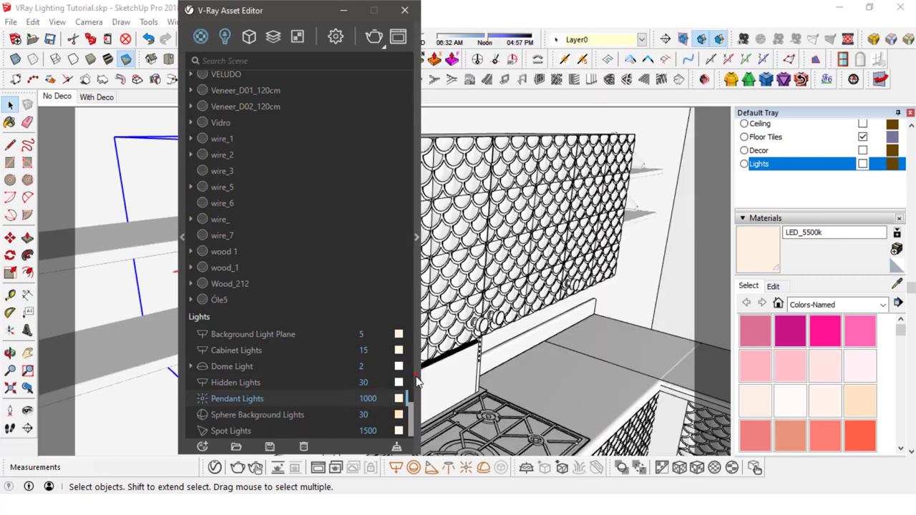
left_click(418, 381)
left_click(243, 383)
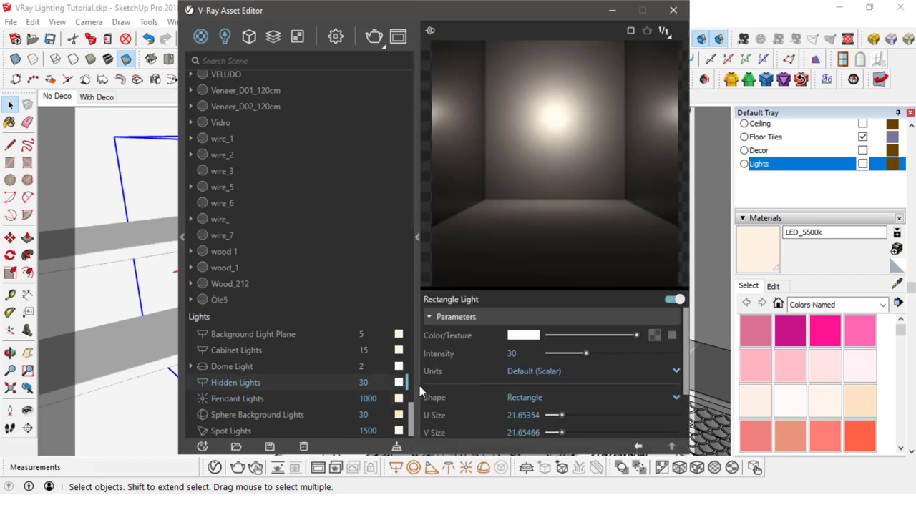
double_click(361, 381)
type("2")
key("Return")
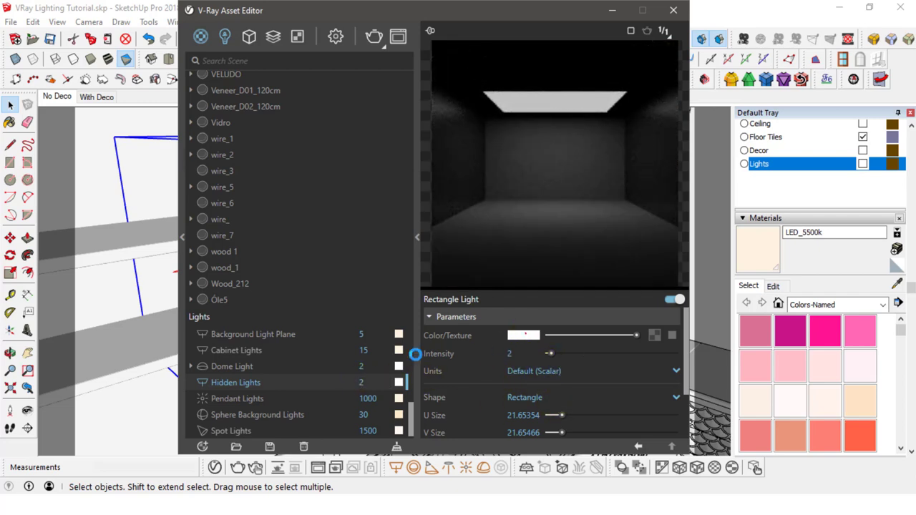
left_click(349, 348)
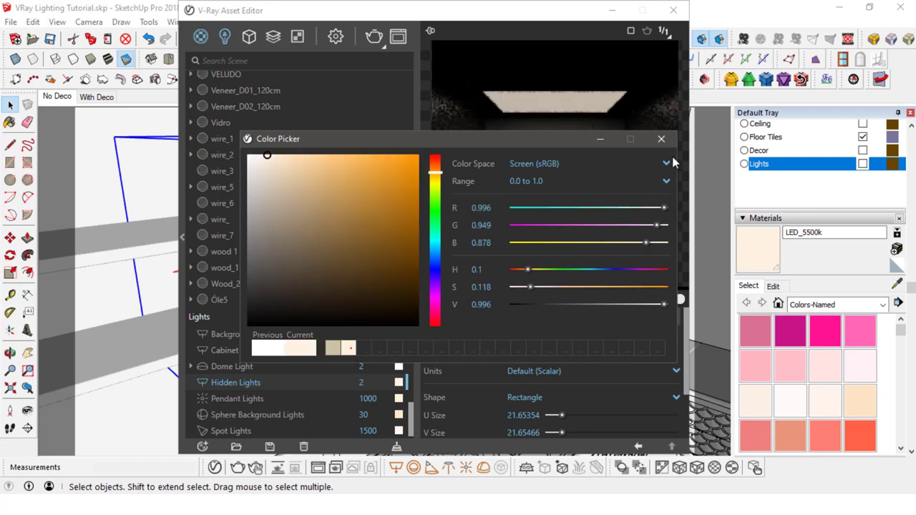
left_click(677, 151)
Make the light plane invisible, untick Affect Specular and Affect Reflections, and close the editor
scroll(600, 403, "down", 2)
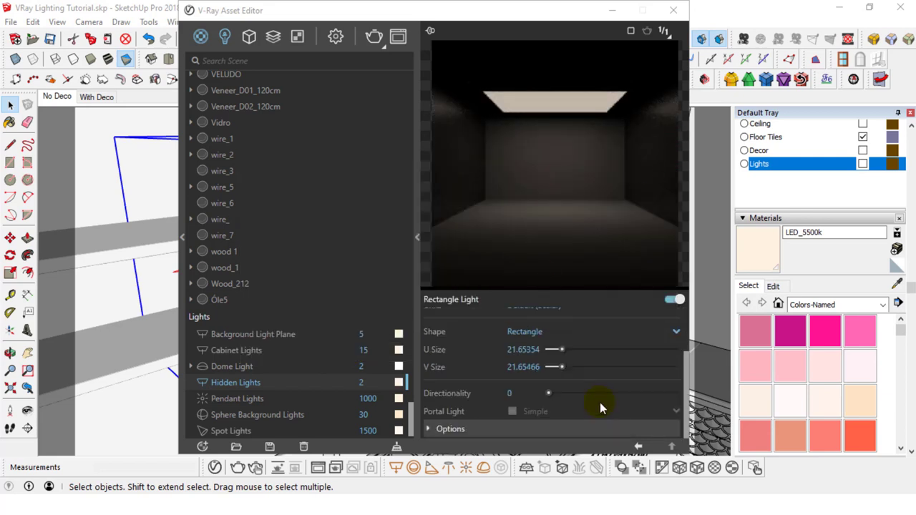
left_click(475, 434)
scroll(541, 427, "down", 2)
scroll(540, 427, "down", 2)
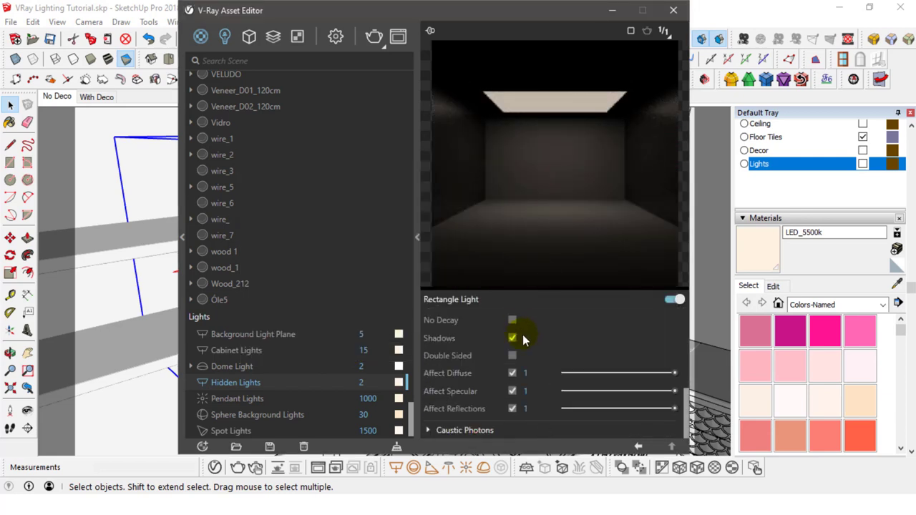
scroll(523, 334, "up", 2)
left_click(513, 370)
scroll(539, 397, "down", 2)
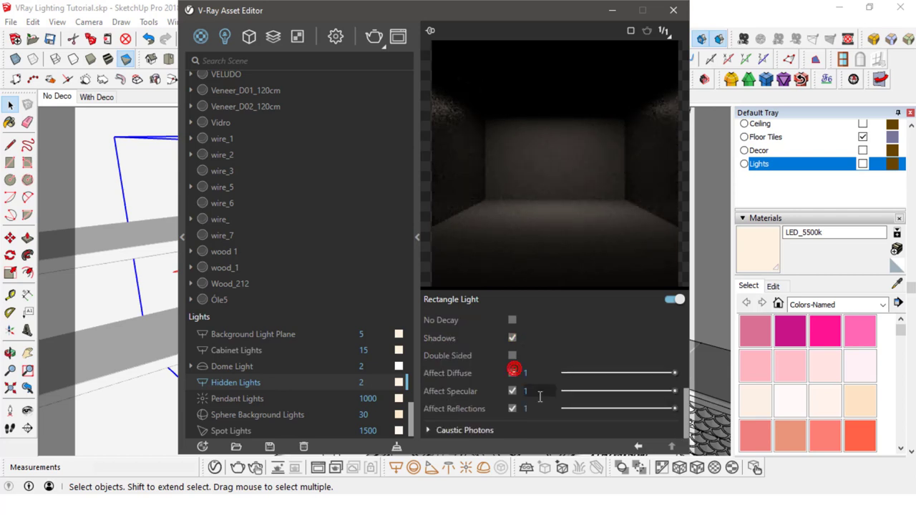
left_click(513, 391)
left_click(513, 409)
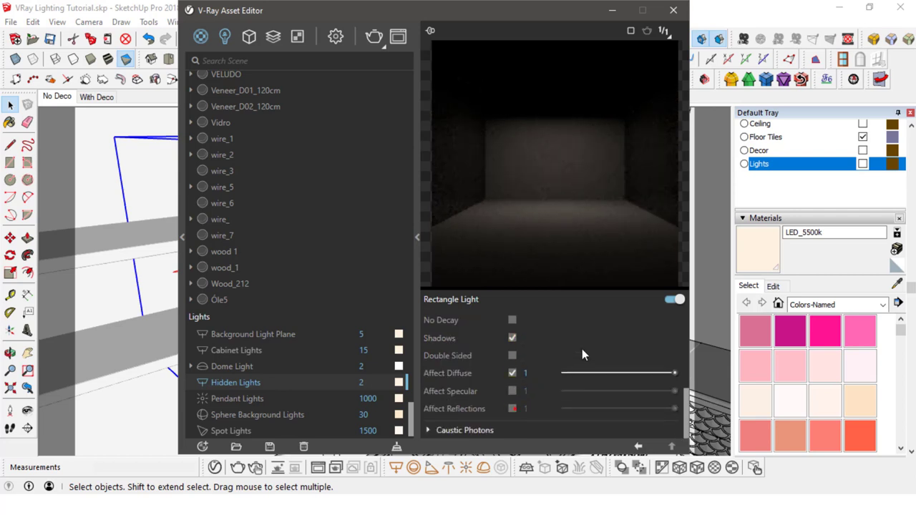
scroll(573, 361, "up", 5)
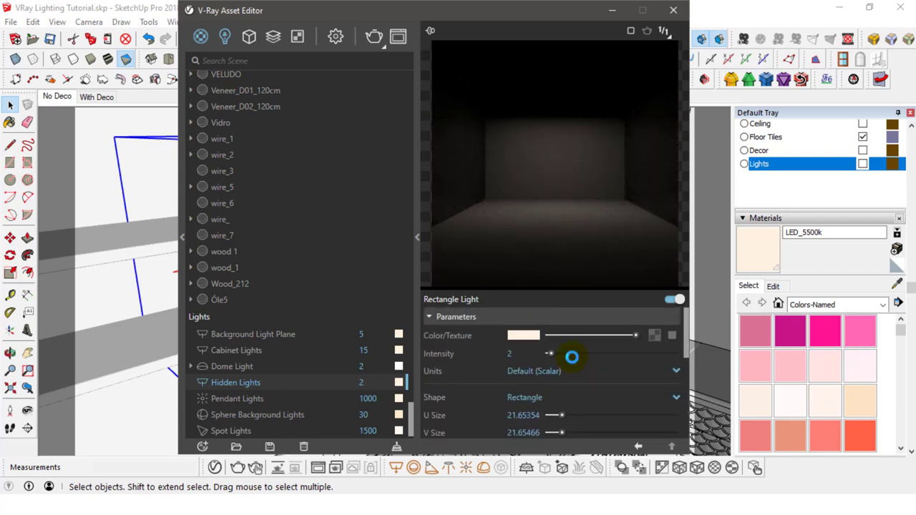
left_click(674, 10)
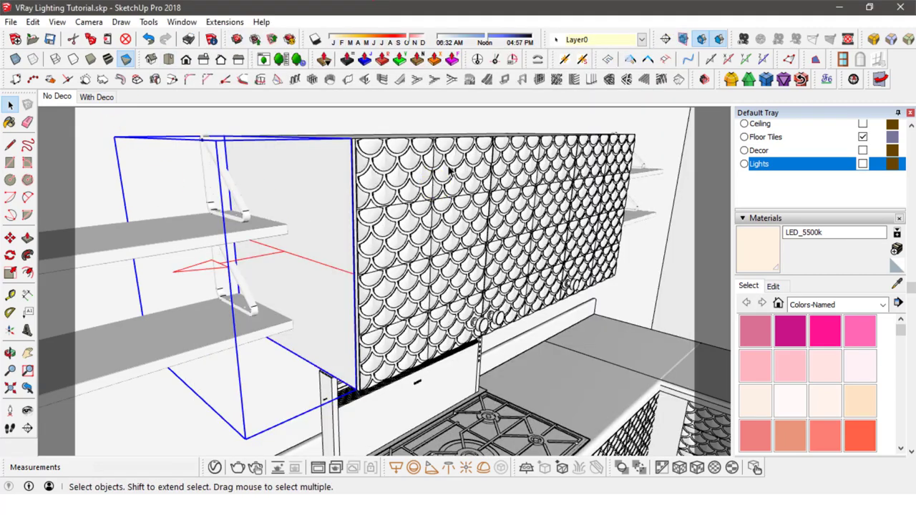
Copy the light box with Move plus Ctrl and rotate the copy 90 degrees
middle_click_drag(449, 171, 343, 207)
left_click(10, 238)
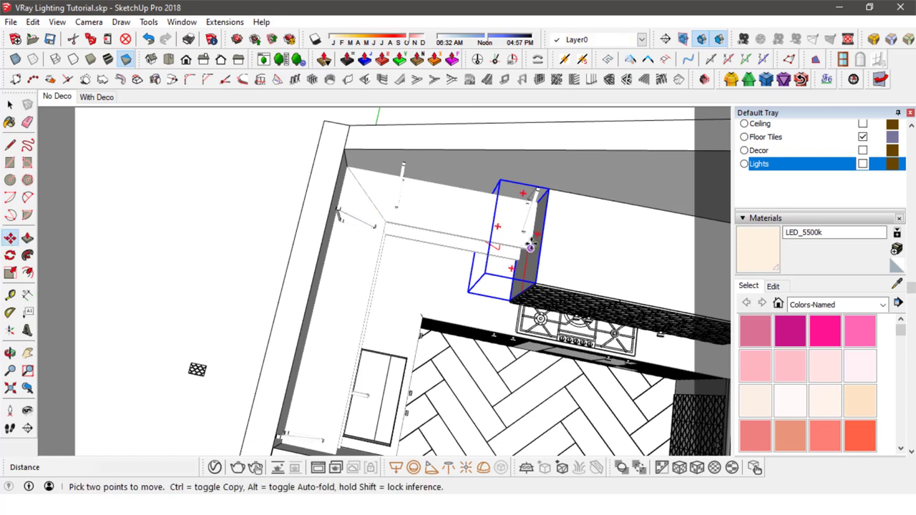
left_click_drag(537, 243, 439, 220)
key("ctrl")
left_click(436, 219)
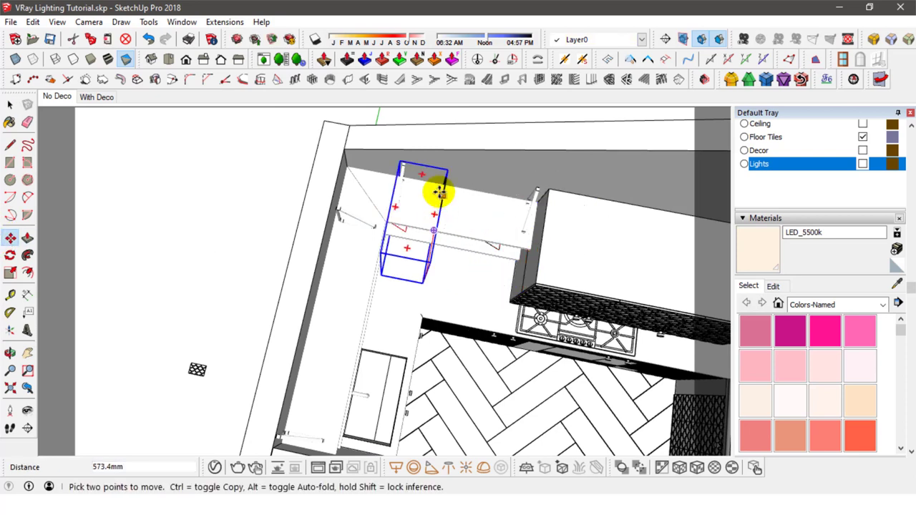
left_click(422, 173)
left_click(475, 219)
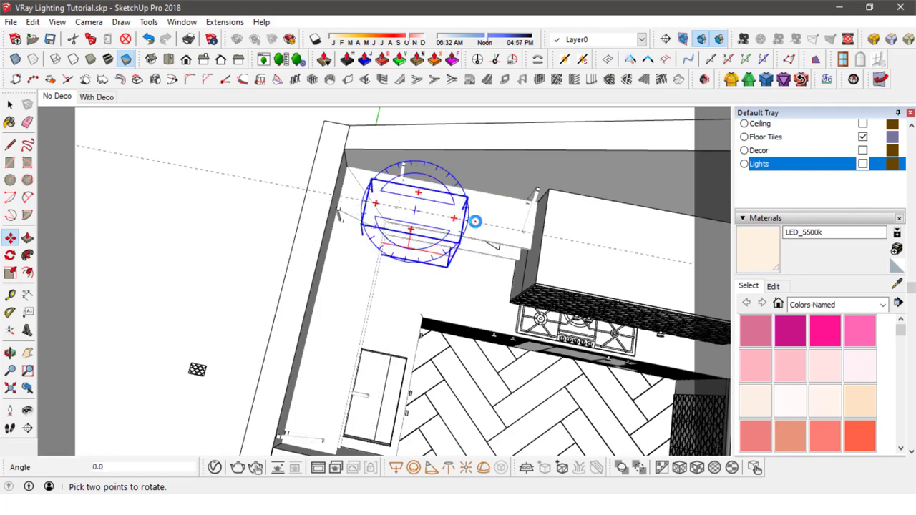
left_click(494, 221)
Move the rotated copy up into the wall corner beside the shelves
middle_click_drag(487, 221, 77, 219)
scroll(446, 215, "up", 5)
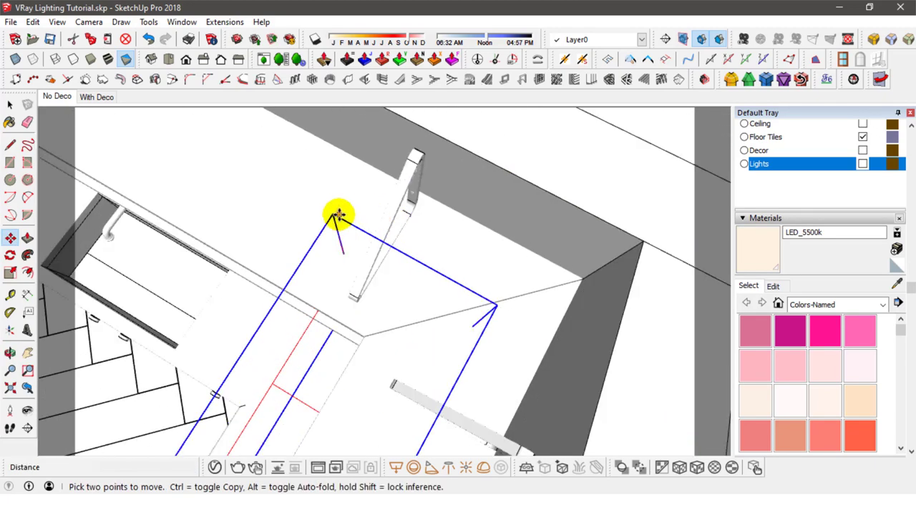
mouse_move(334, 213)
middle_mouse_down()
mouse_move(370, 350)
mouse_move(385, 345)
middle_mouse_up()
left_click(345, 225)
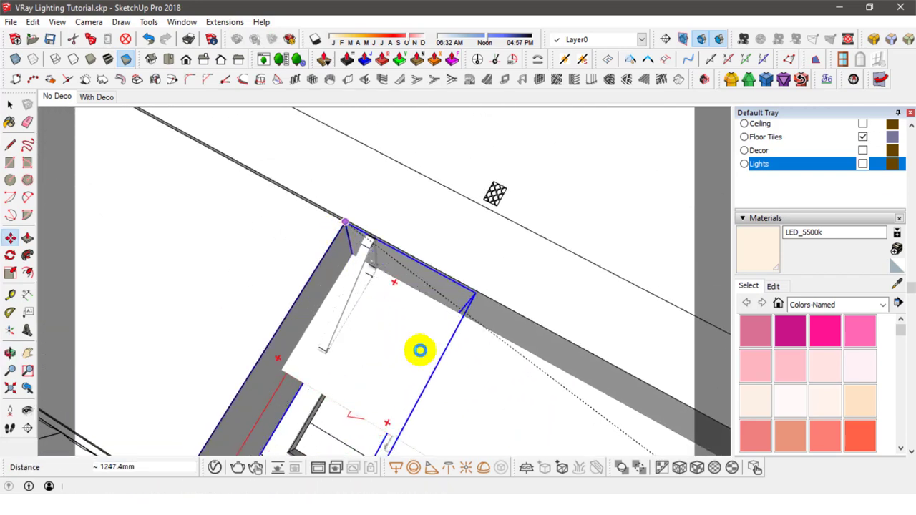
mouse_move(418, 350)
middle_mouse_down()
mouse_move(511, 296)
mouse_move(511, 123)
mouse_move(528, 127)
middle_mouse_up()
left_click(10, 104)
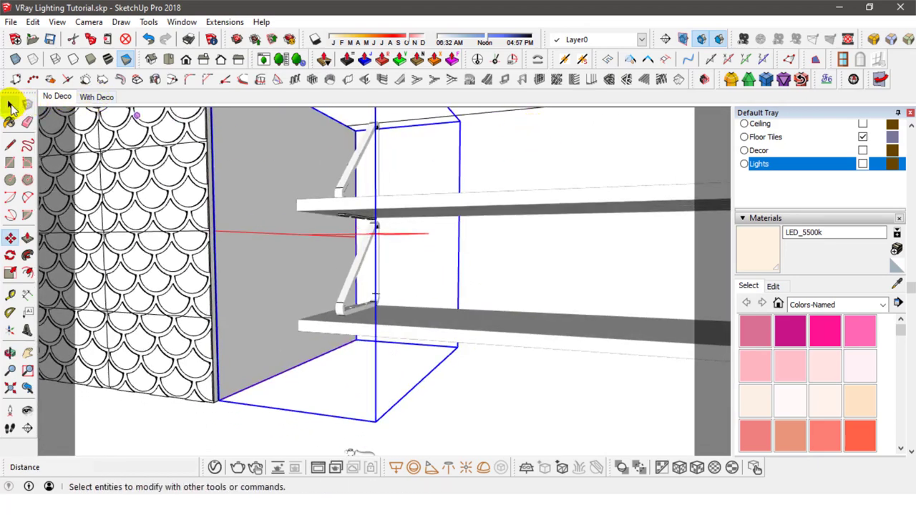
Switch to the No Deco scene and open the V-Ray frame buffer
left_click(71, 97)
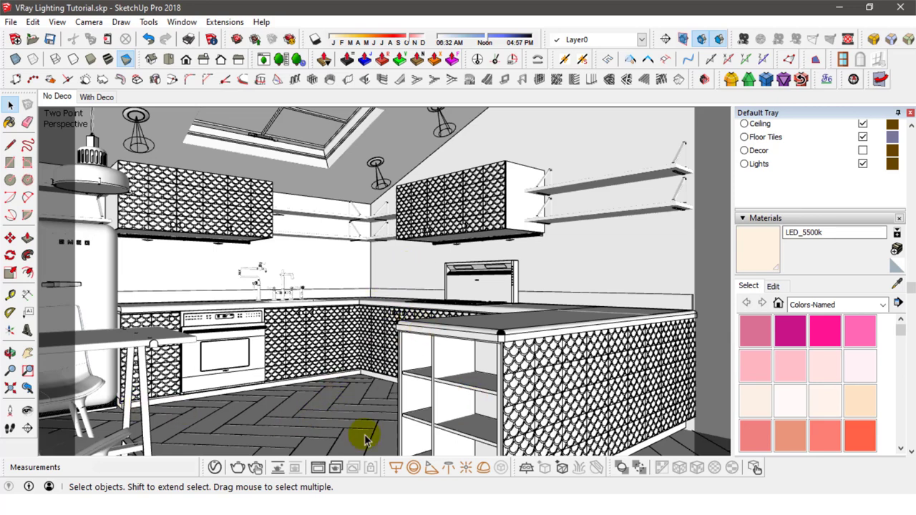
left_click(318, 469)
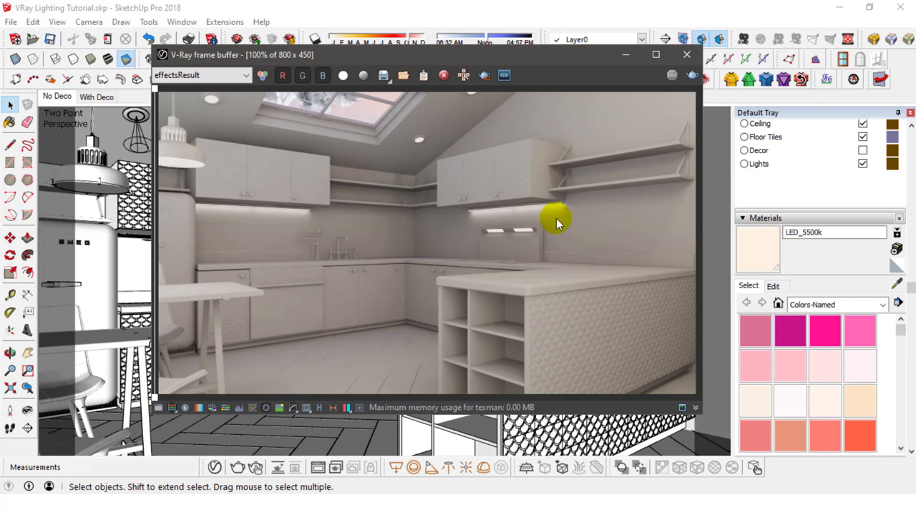
Apply an Exposure correction of 0.74 with contrast 0.02 to the render
left_click(157, 407)
left_click_drag(755, 56, 655, 58)
left_click(679, 93)
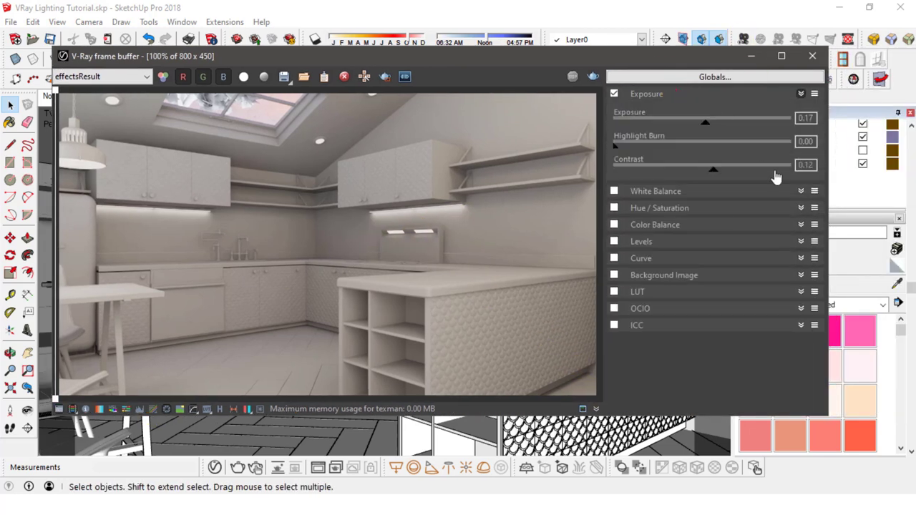
left_click_drag(709, 127, 714, 127)
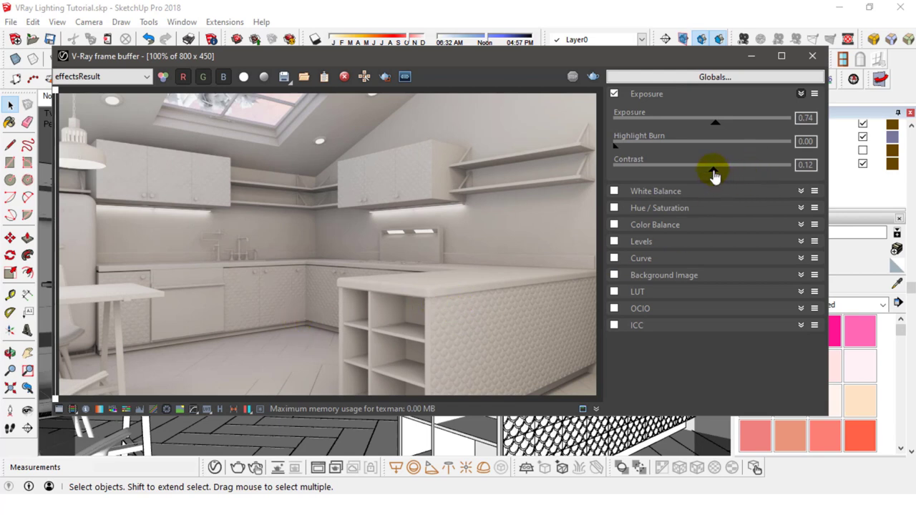
left_click_drag(716, 172, 724, 172)
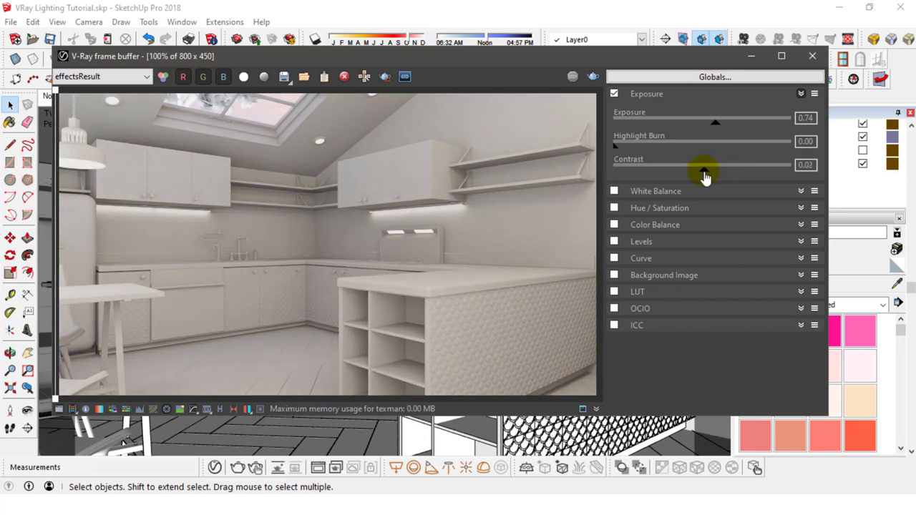
Toggle the exposure correction off and on to compare, then hide the corrections panel
left_click_drag(365, 57, 464, 51)
left_click(714, 88)
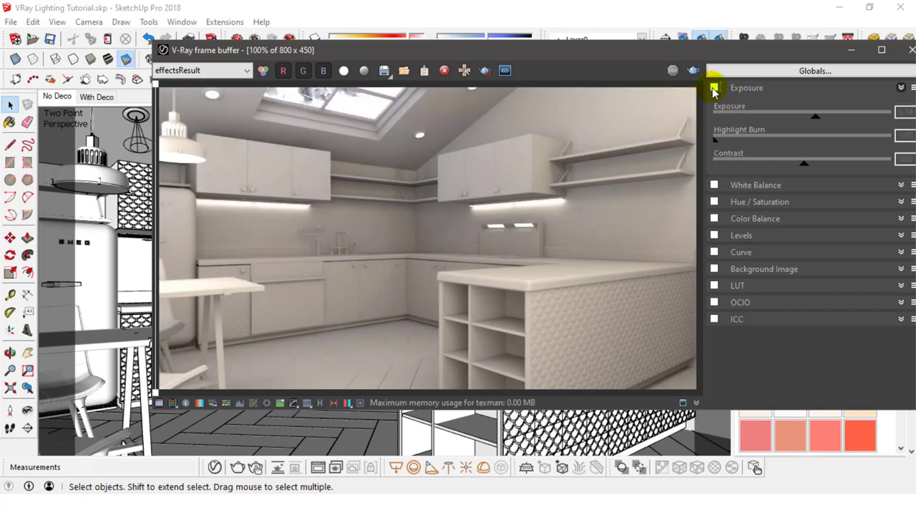
left_click(714, 88)
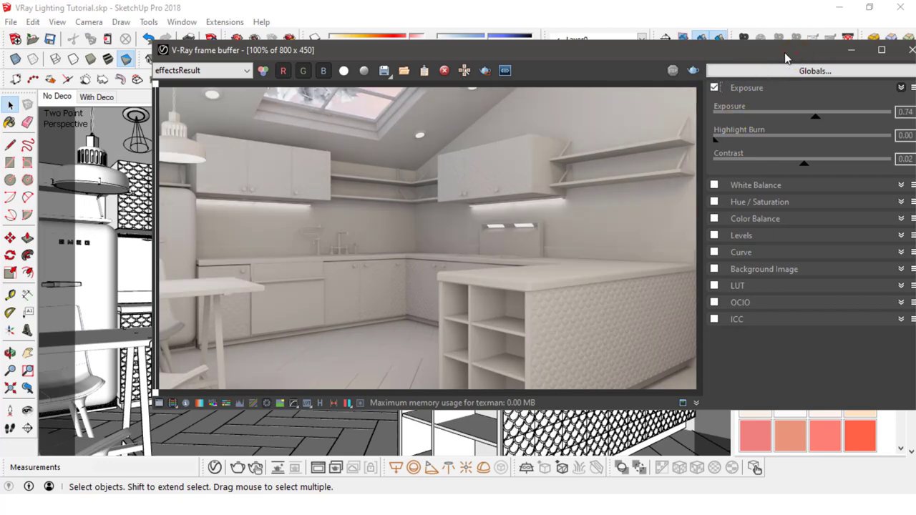
left_click_drag(772, 60, 713, 63)
left_click(658, 90)
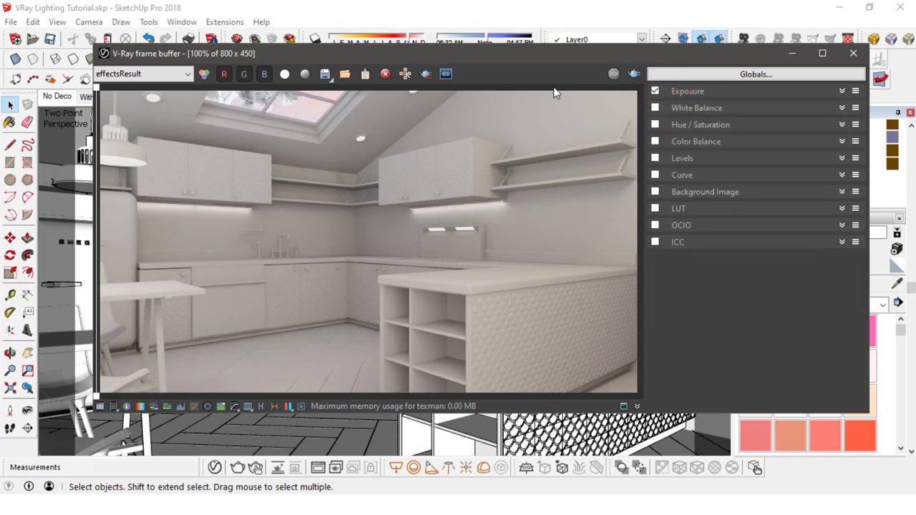
left_click_drag(477, 52, 511, 55)
left_click(134, 409)
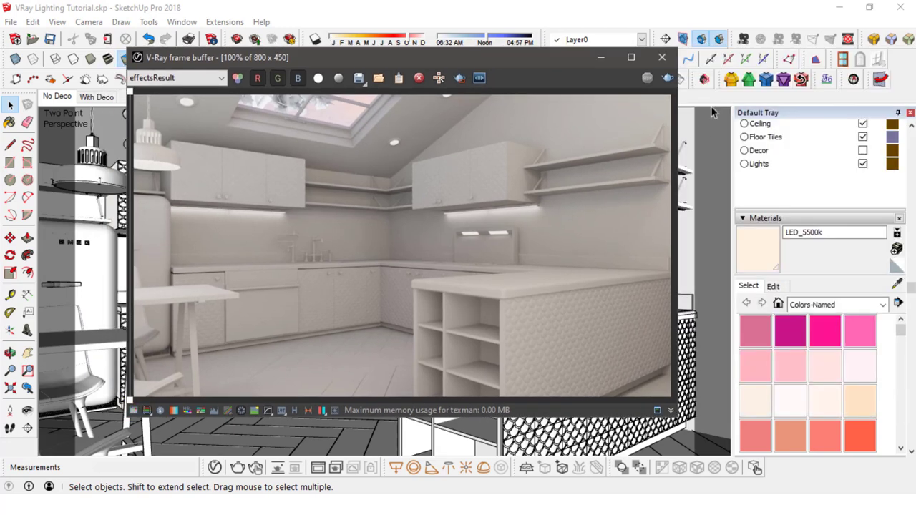
Switch to the With Deco scene and start a V-Ray render of it
left_click(662, 56)
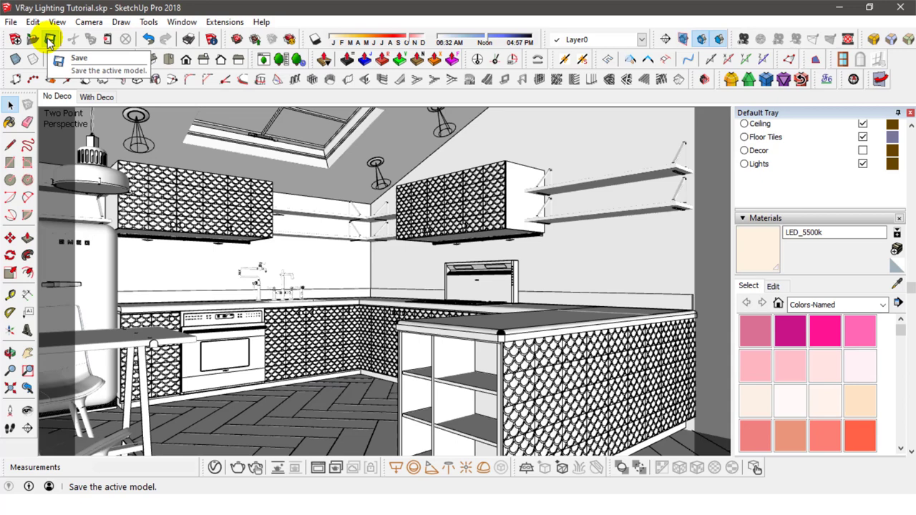
left_click(86, 97)
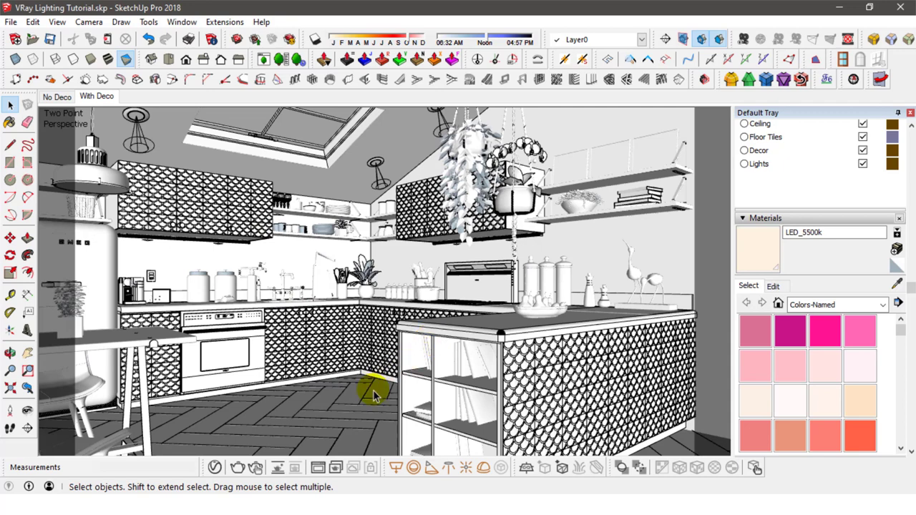
left_click(236, 469)
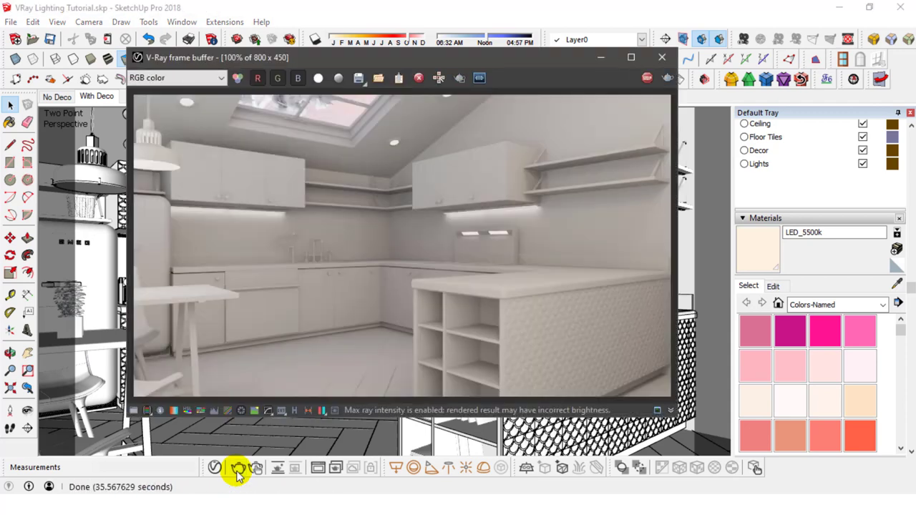
left_click(237, 469)
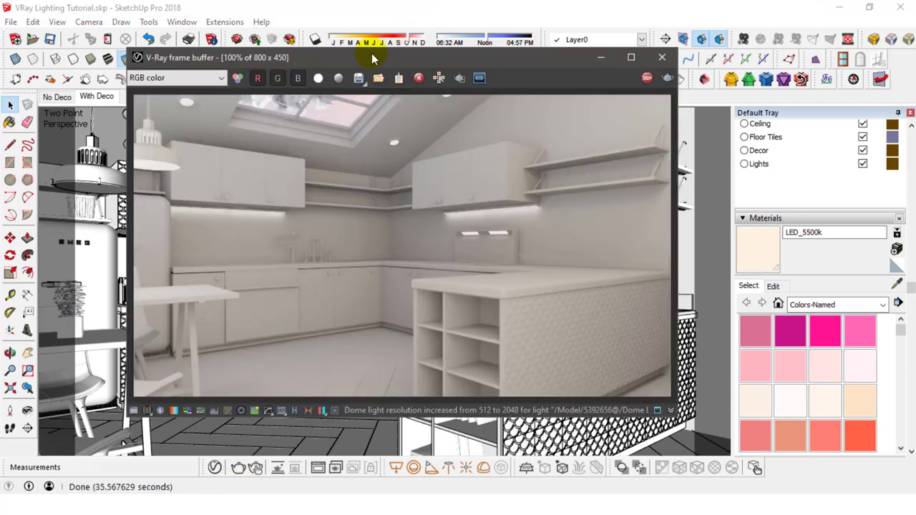
left_click_drag(370, 56, 447, 74)
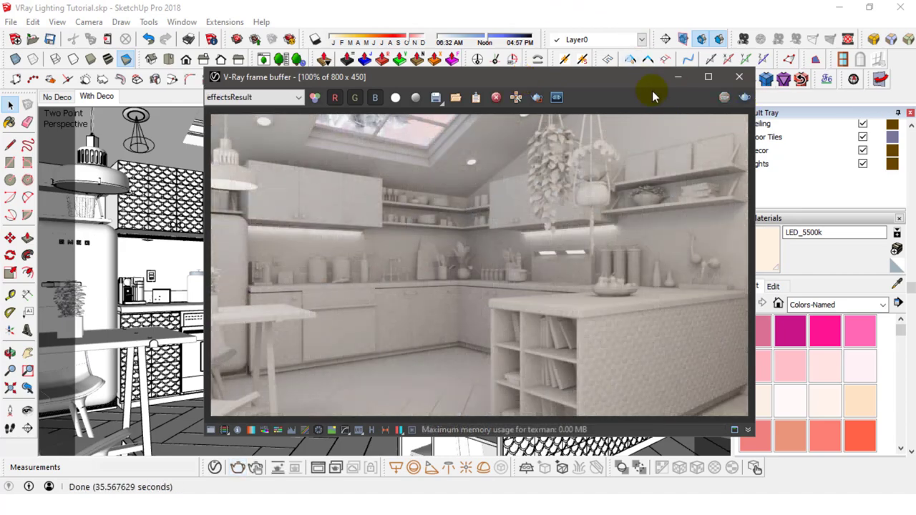
Shift the render result window and the V-Ray settings window slightly left
left_click_drag(645, 82, 558, 90)
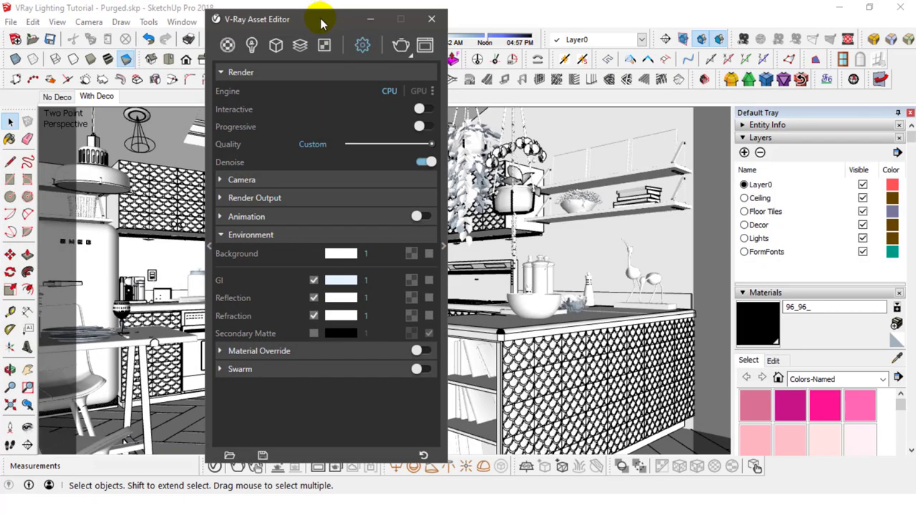
left_click_drag(321, 24, 302, 23)
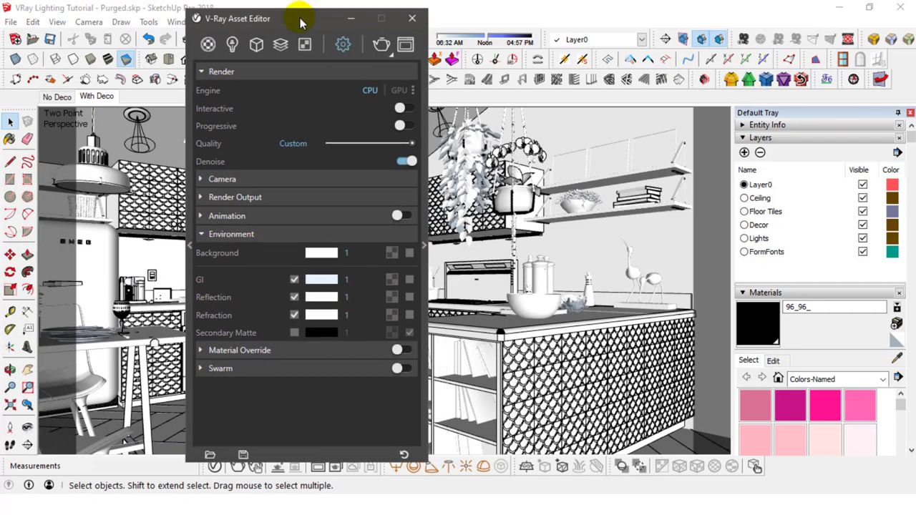
Put the V-Ray settings window away and switch to Shaded with Textures
left_click(351, 19)
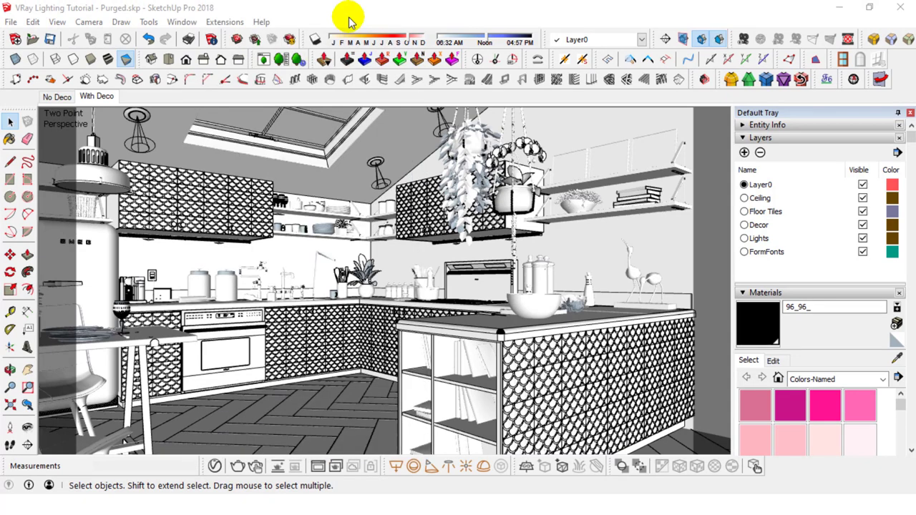
left_click(338, 16)
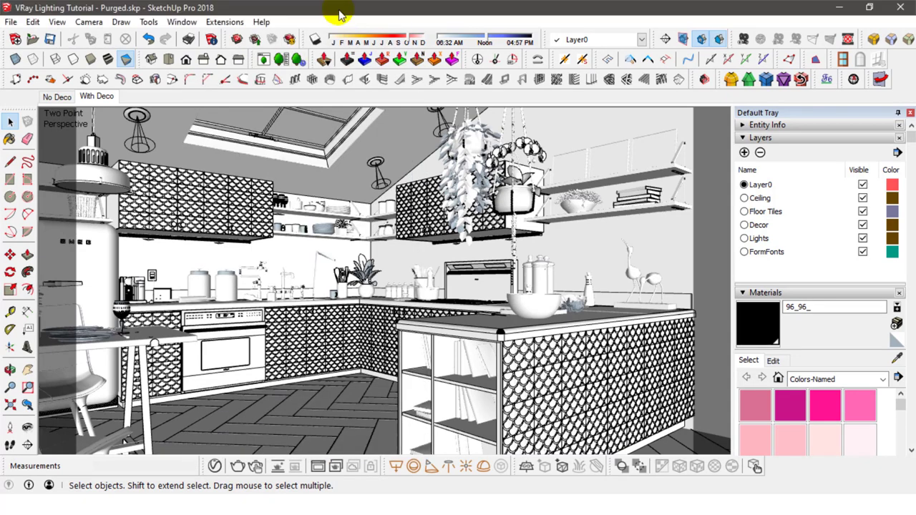
left_click(898, 360)
left_click(108, 188)
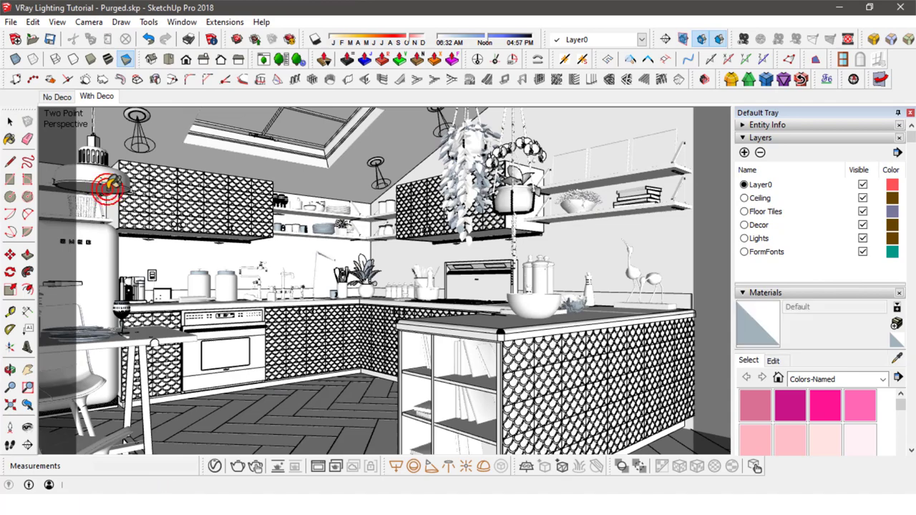
left_click(91, 59)
Sample the wire_ material with the eyedropper and hide the Ceiling layer
left_click(897, 360)
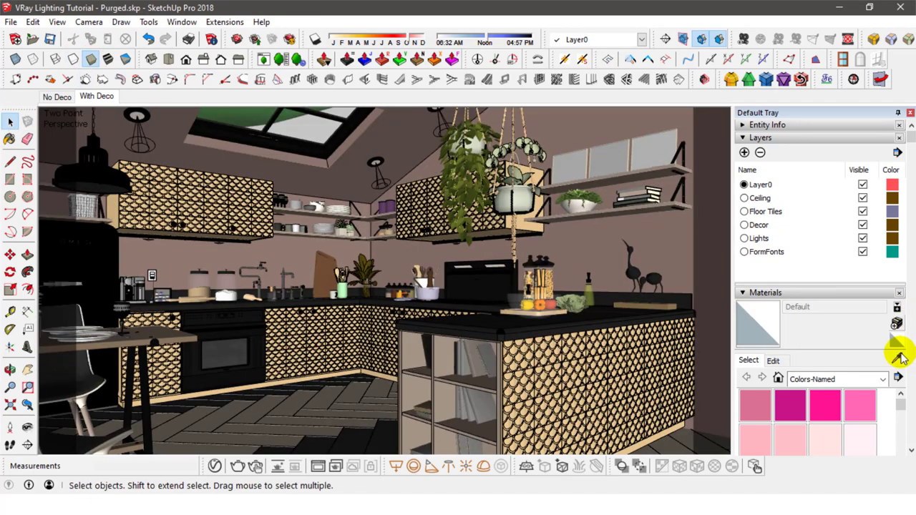
left_click(205, 254)
left_click(88, 199)
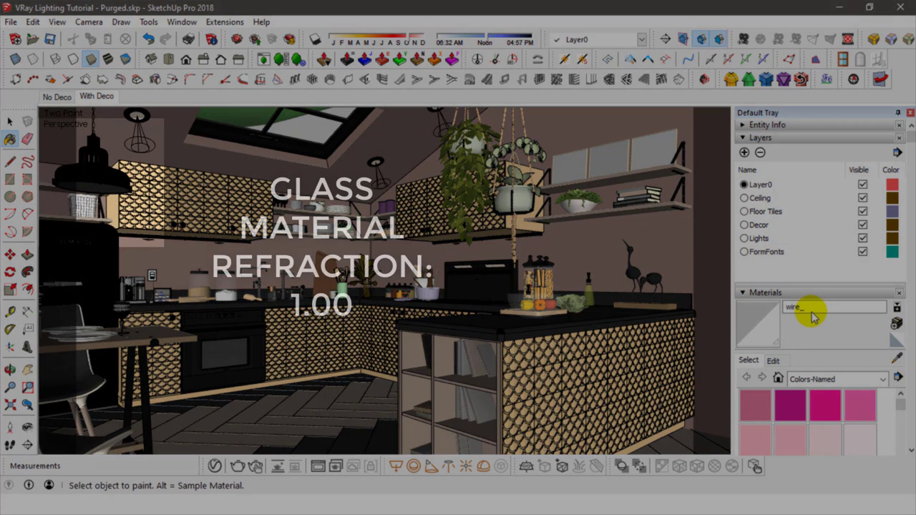
key("space")
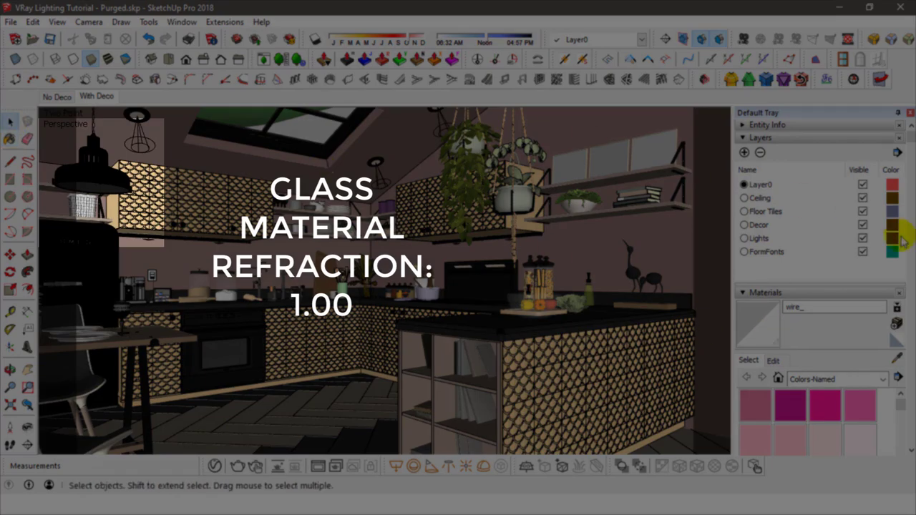
left_click(863, 198)
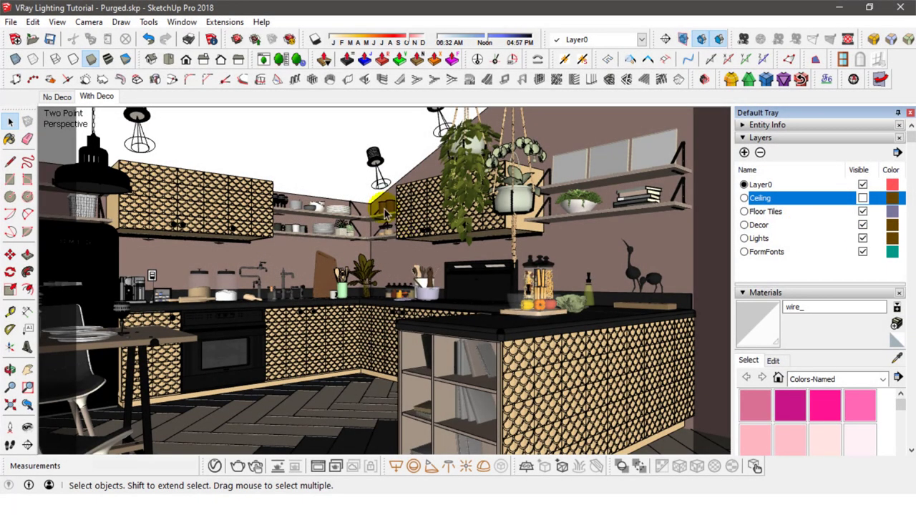
Rotate the rectangle light box, viewed from overhead
middle_click_drag(555, 237, 555, 174)
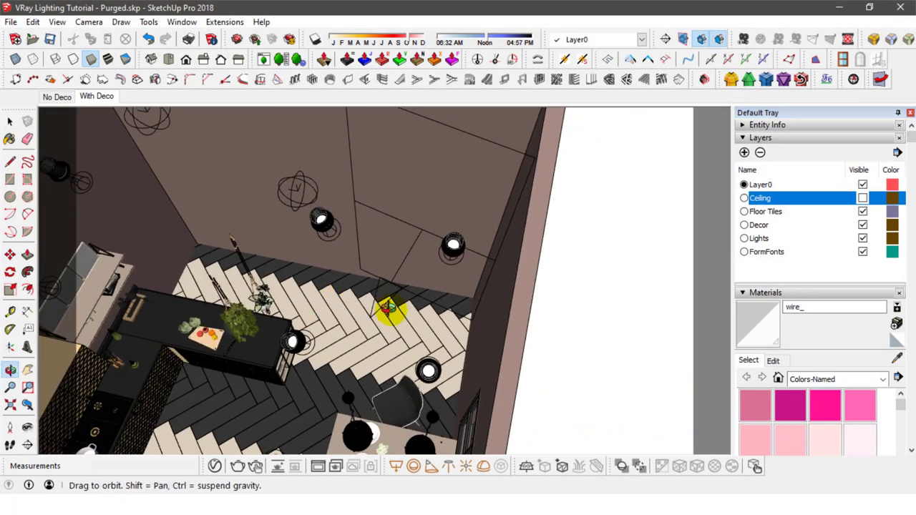
left_click(122, 59)
key("space")
left_click(394, 225)
middle_click_drag(394, 225, 422, 258)
left_click(11, 255)
left_click(436, 188)
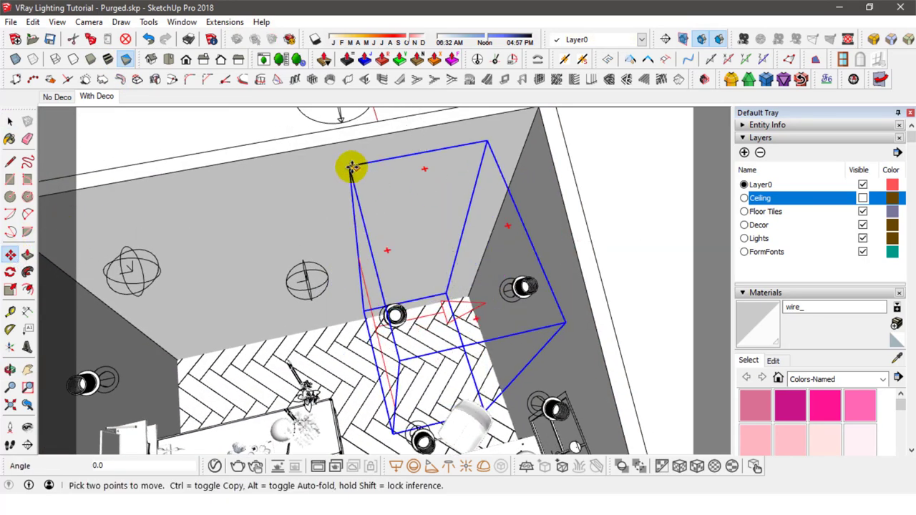
middle_click_drag(351, 166, 301, 258)
Scale the light box to about half width and set it against the wall
left_click(9, 290)
left_click_drag(366, 252, 443, 255)
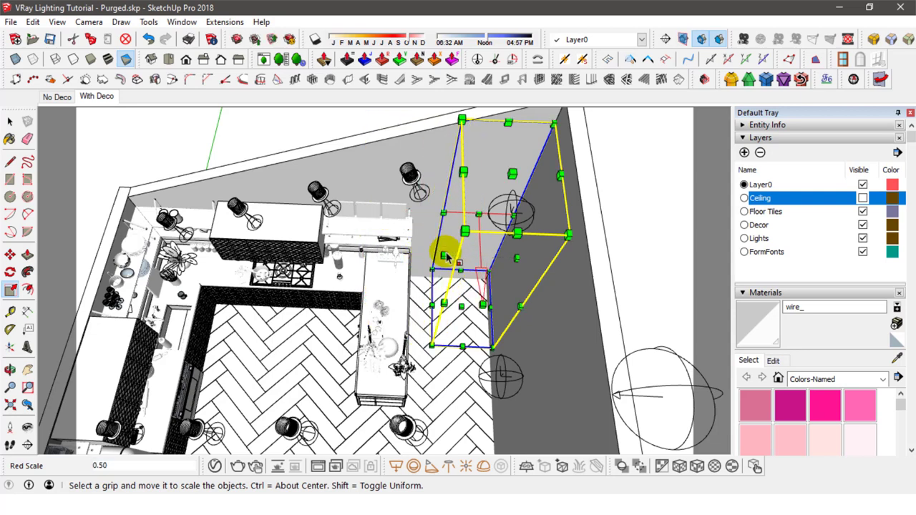
left_click(10, 255)
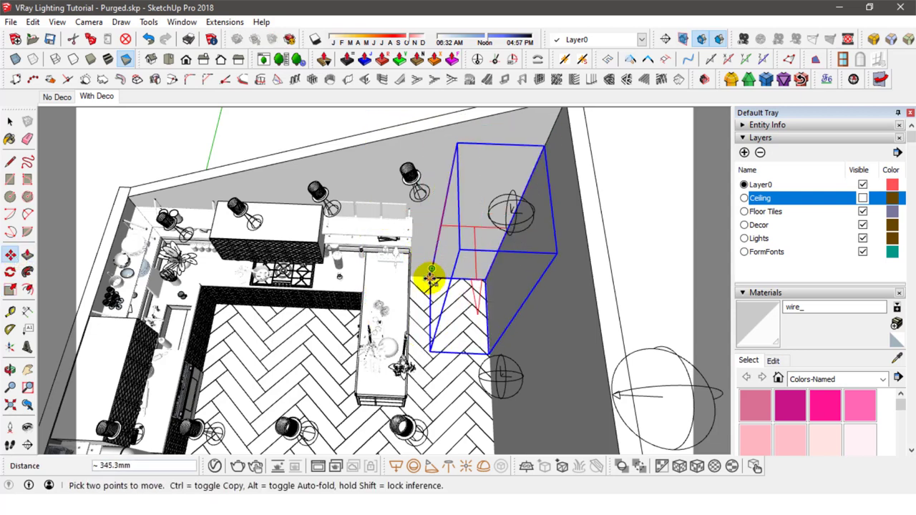
scroll(434, 285, "up", 3)
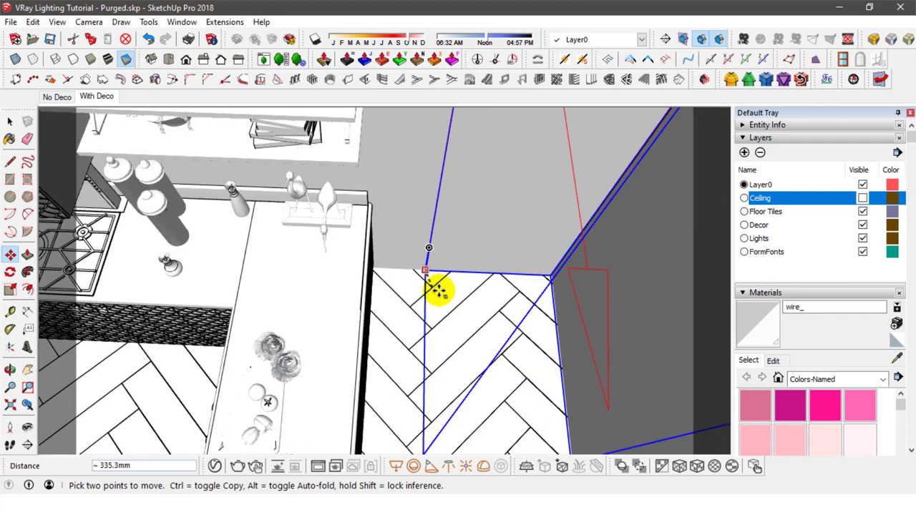
left_click(10, 122)
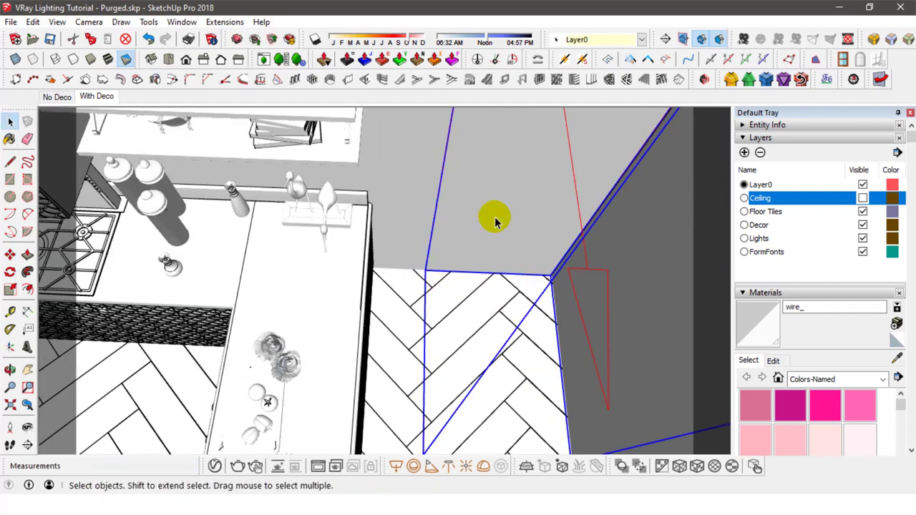
scroll(494, 218, "down", 3)
mouse_move(495, 218)
middle_mouse_down()
mouse_move(459, 217)
mouse_move(609, 220)
mouse_move(454, 241)
mouse_move(479, 275)
middle_mouse_up()
Start a Ctrl-copy of the light box from its top corner
key("m")
left_click(312, 141)
key("ctrl")
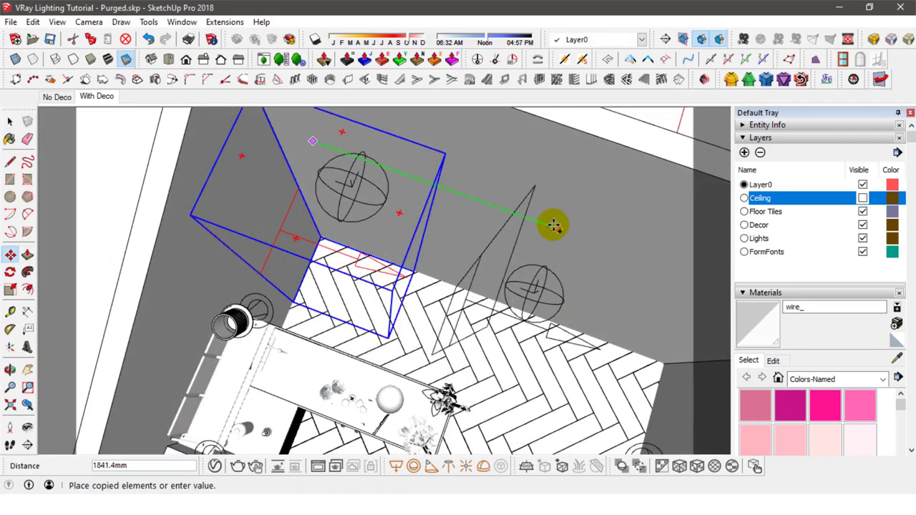
middle_click_drag(536, 219, 501, 205)
Place the copy beside the original and rotate it by -90 degrees
left_click(573, 212)
key("q")
left_click(549, 274)
left_click(608, 292)
left_click(608, 300)
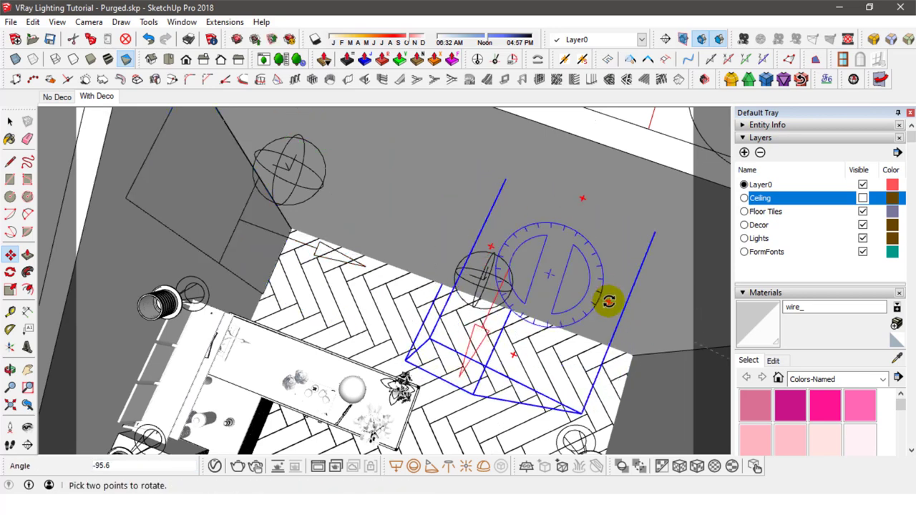
type("-90")
key("Return")
key("m")
Move the copy against the left wall and shrink it slightly in depth
left_click(415, 311)
left_click(405, 344)
left_click_drag(480, 215, 492, 179)
middle_click_drag(492, 179, 542, 219)
left_click_drag(408, 179, 326, 169)
middle_click_drag(326, 170, 129, 241)
left_click(10, 289)
left_click_drag(328, 197, 327, 206)
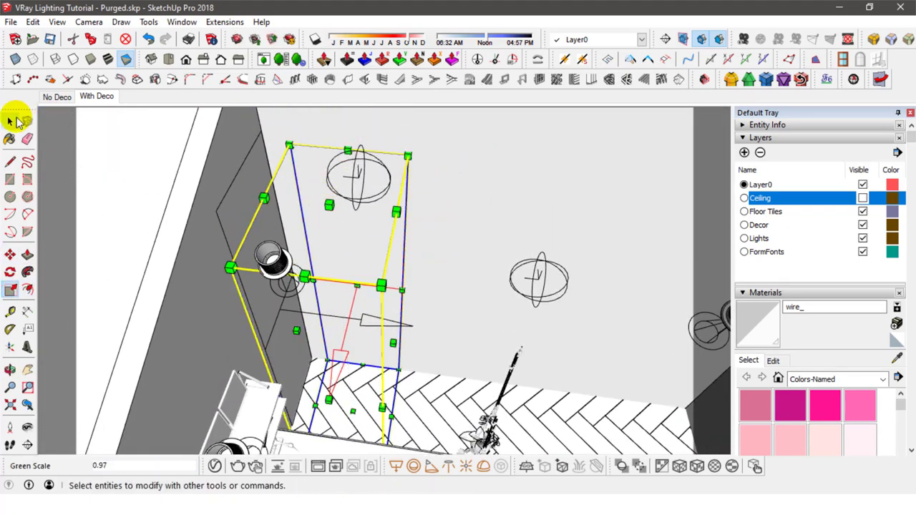
left_click(11, 122)
Move the two ceiling sphere lights about 1251 mm further along the room
middle_click_drag(450, 270, 412, 261)
left_click(416, 269)
left_click(274, 221, "shift")
left_click(10, 254)
left_click(387, 197)
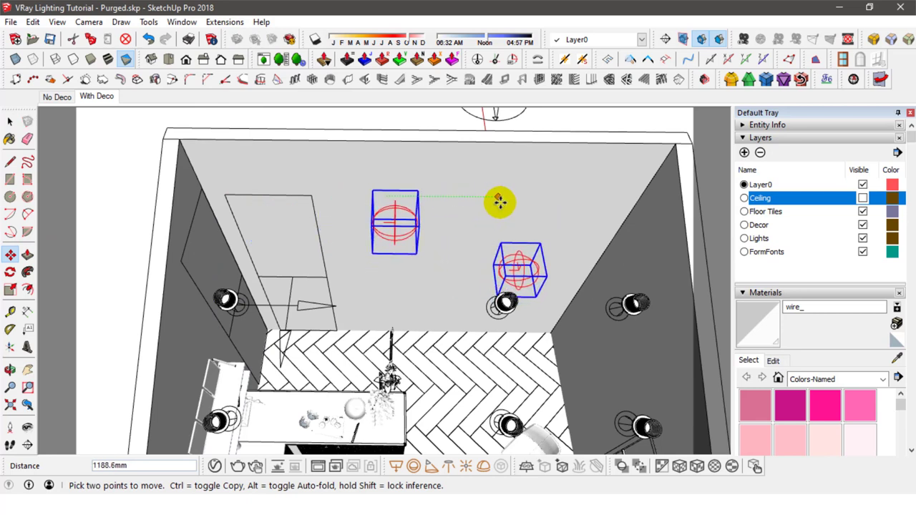
left_click(507, 204)
key("space")
left_click(578, 268)
Restore the saved kitchen camera view from its scene tab
left_click(96, 95)
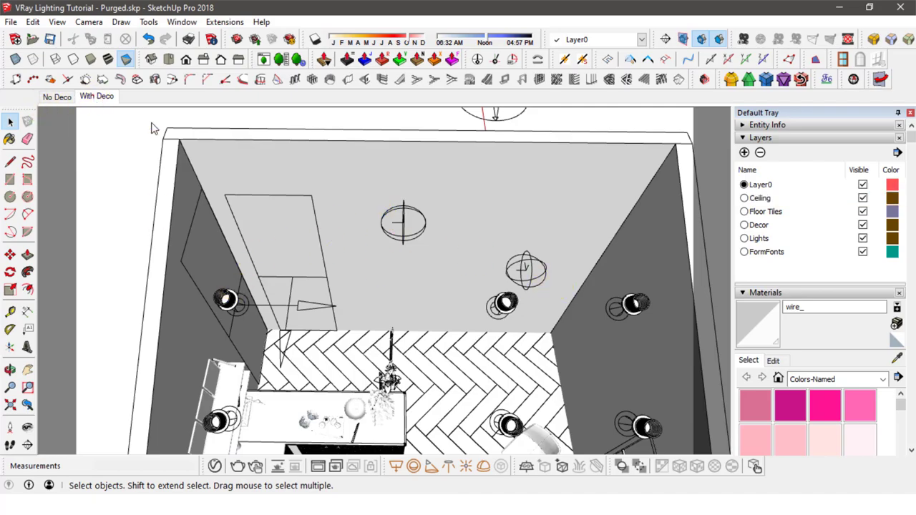